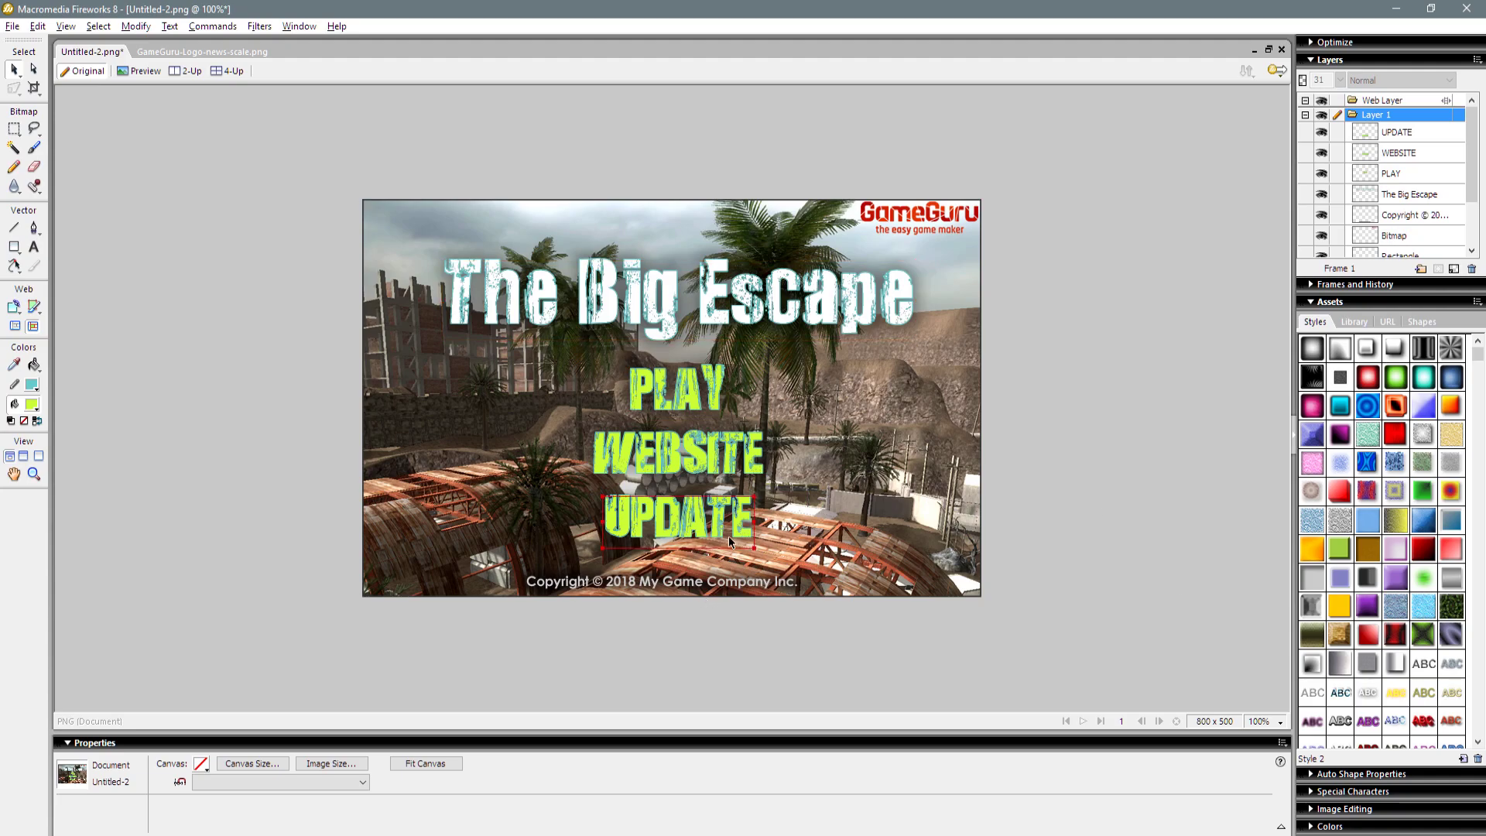
# Nudge the copyright text, deselect it, and bring up the Windows Start menu
pyautogui.moveTo(713, 596)
pyautogui.mouseDown()
pyautogui.moveTo(748, 531)
pyautogui.moveTo(710, 597)
pyautogui.mouseUp()
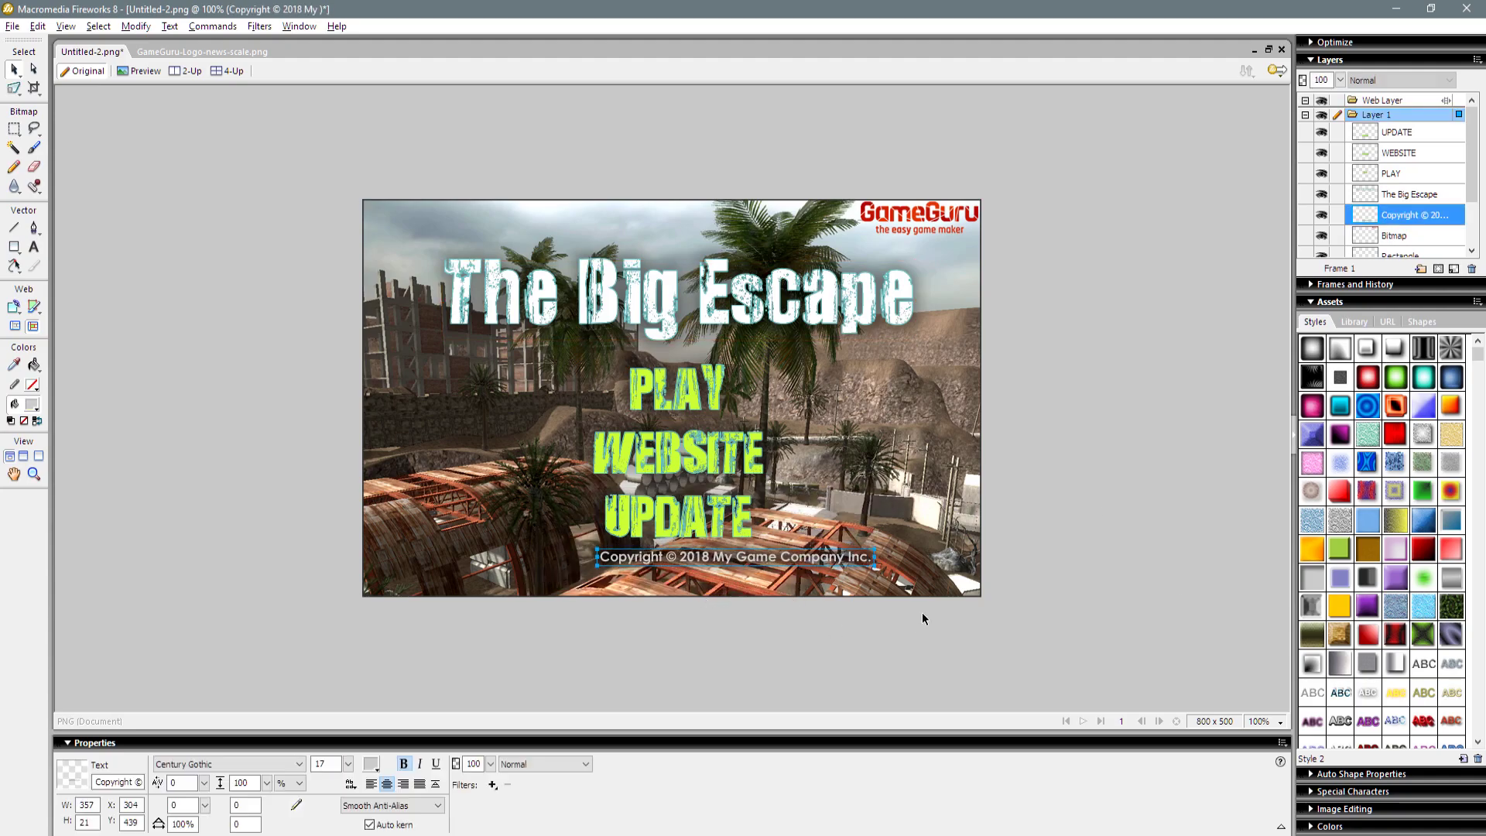
pyautogui.click(1117, 493)
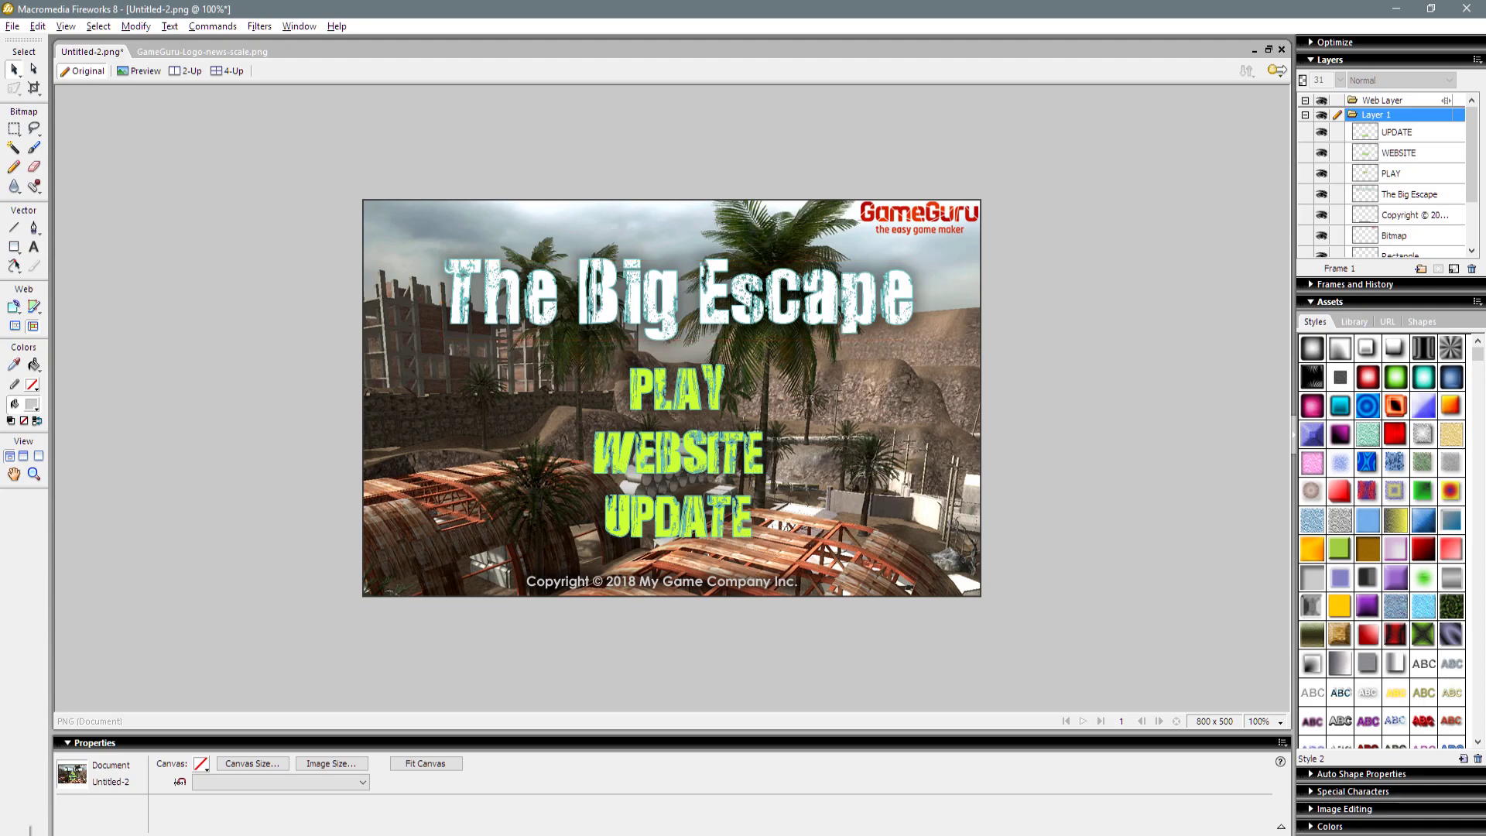
pyautogui.press('super')
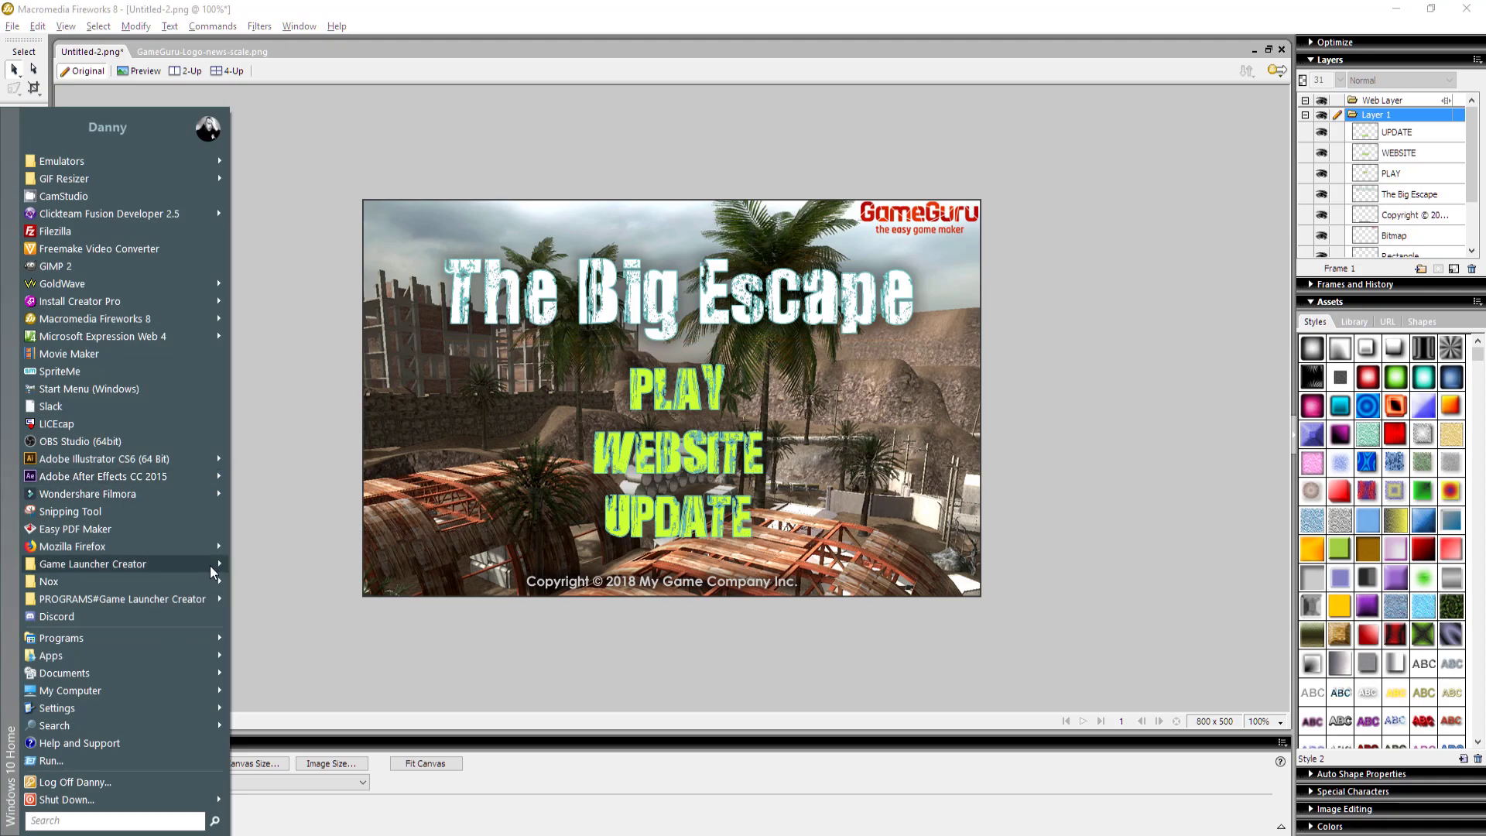
# Launch Game Launcher Creator, preview the bundled templates, then choose the _blank_ template
pyautogui.click(246, 563)
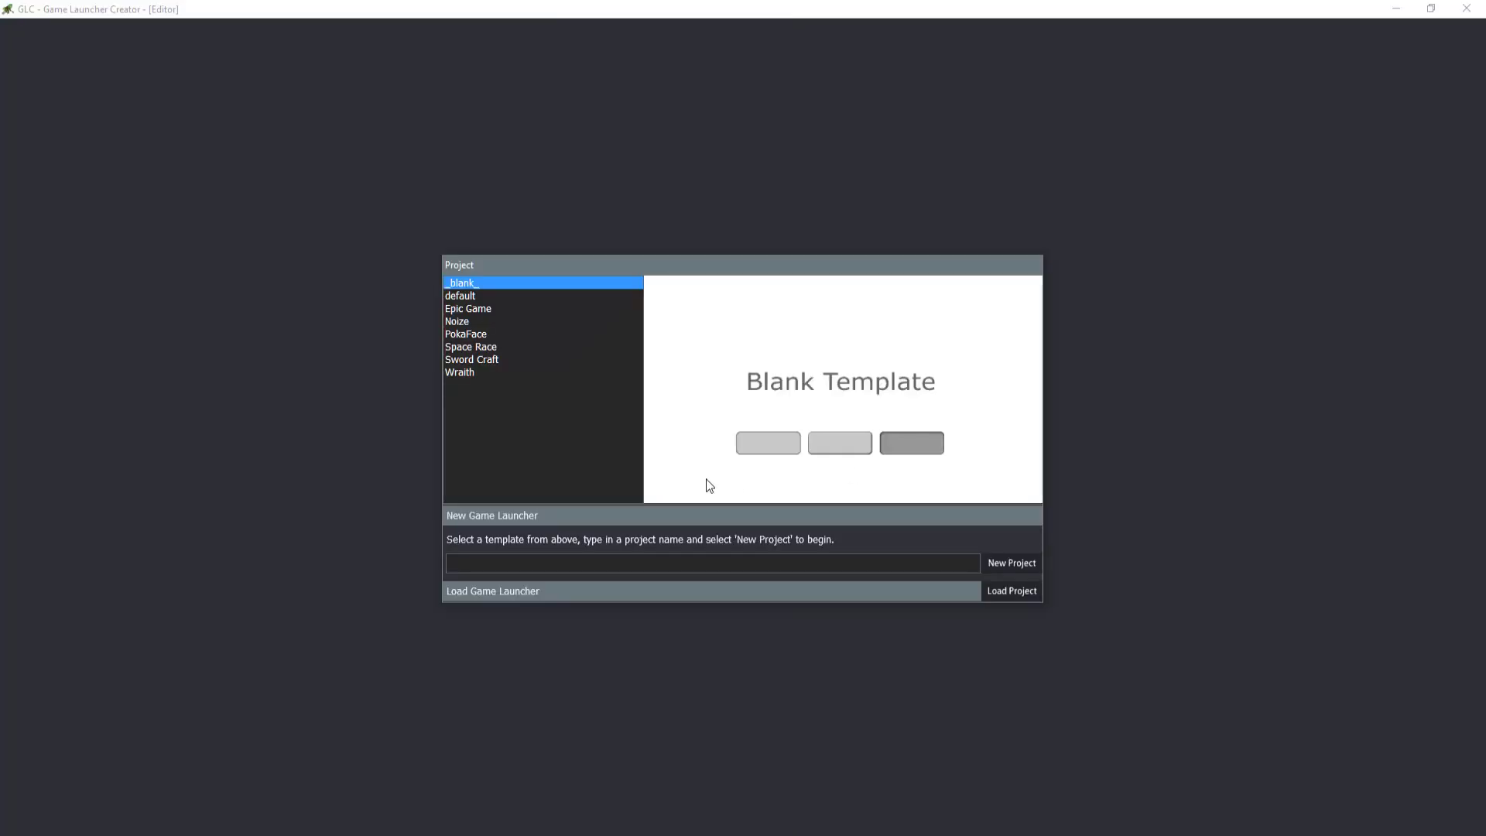
pyautogui.click(514, 296)
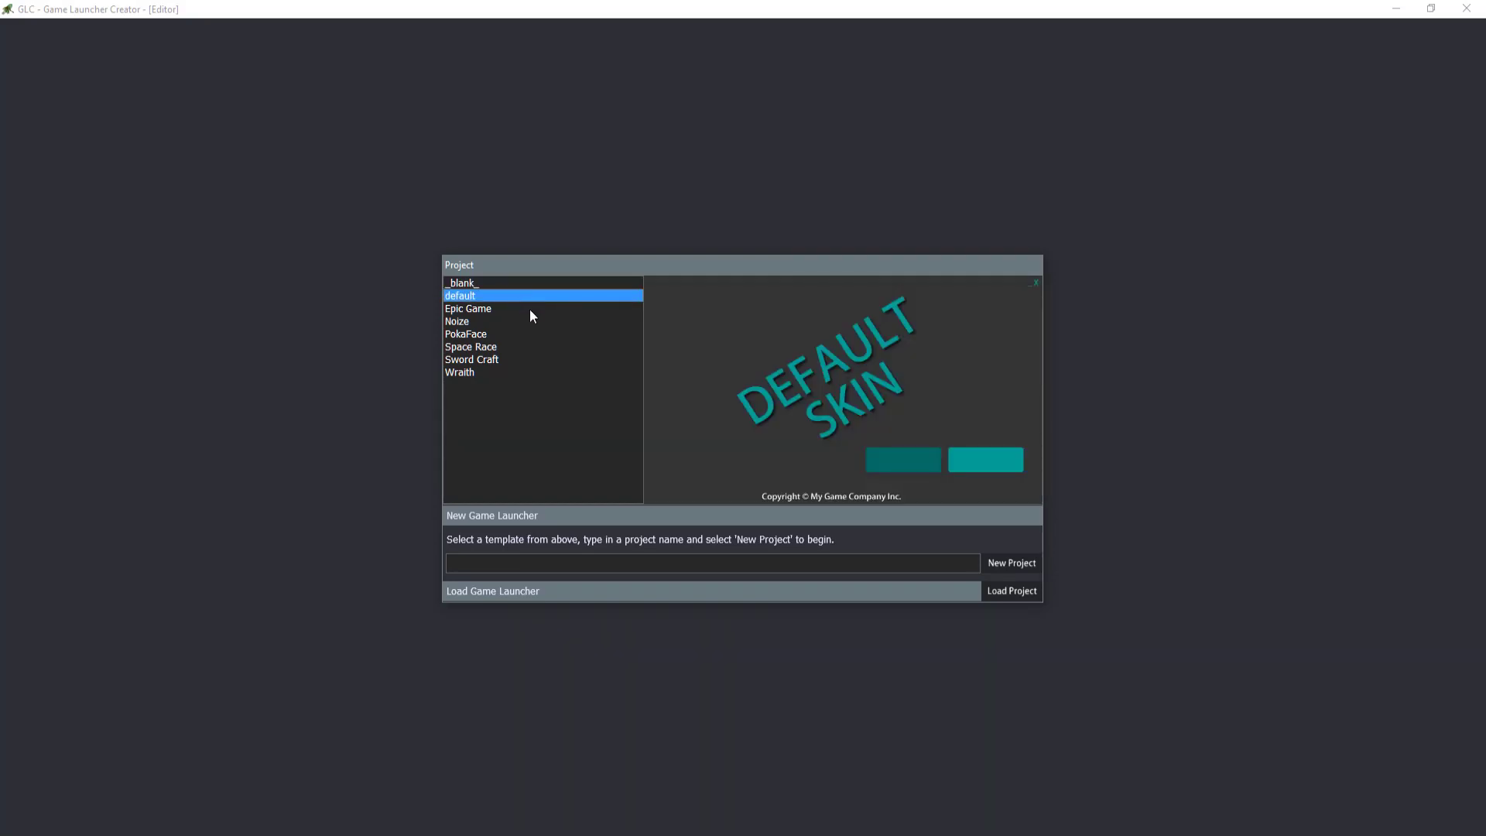
pyautogui.click(531, 310)
pyautogui.click(537, 323)
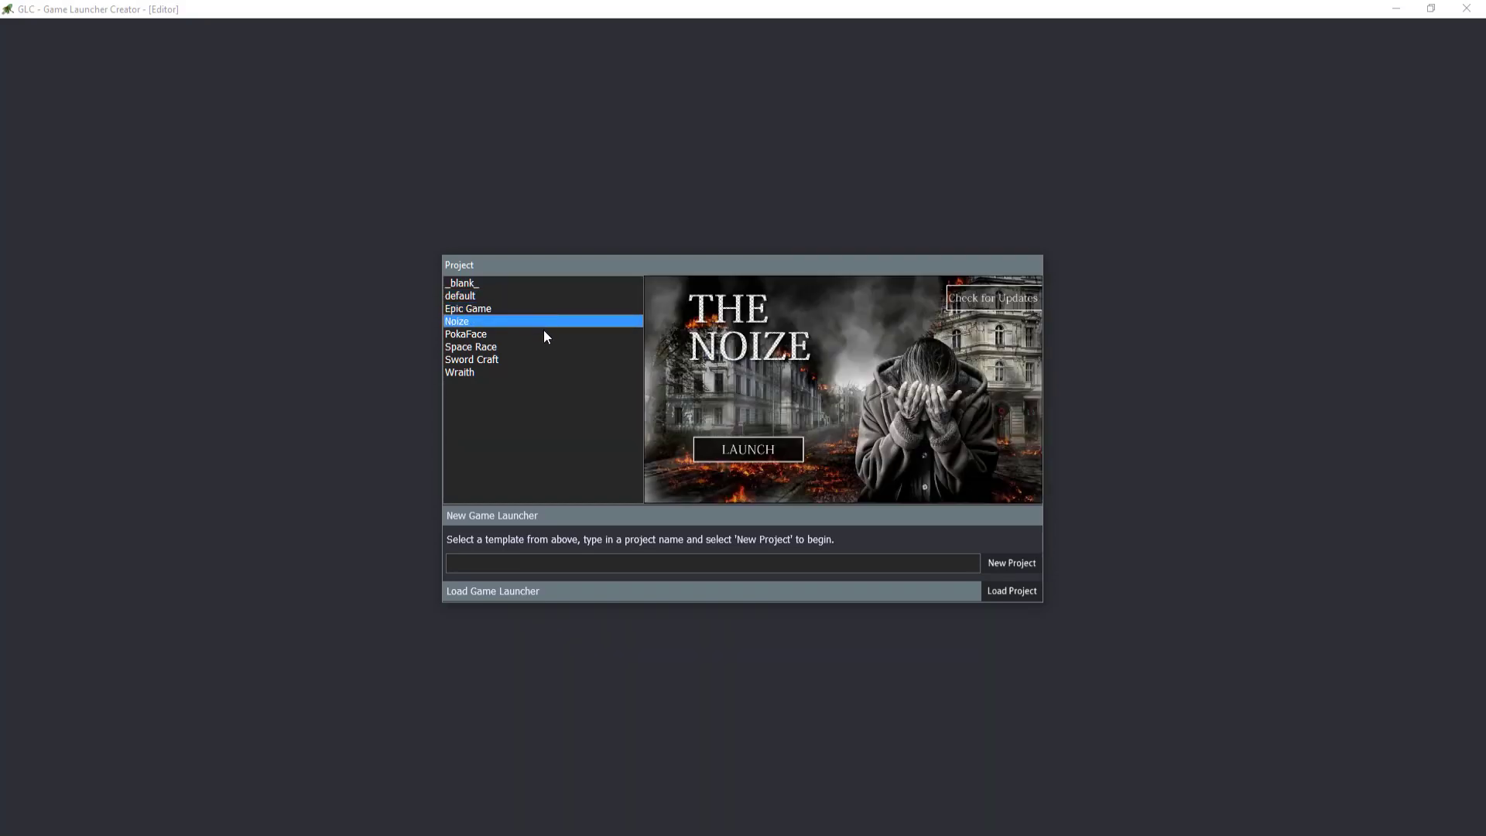
pyautogui.click(545, 333)
pyautogui.click(565, 347)
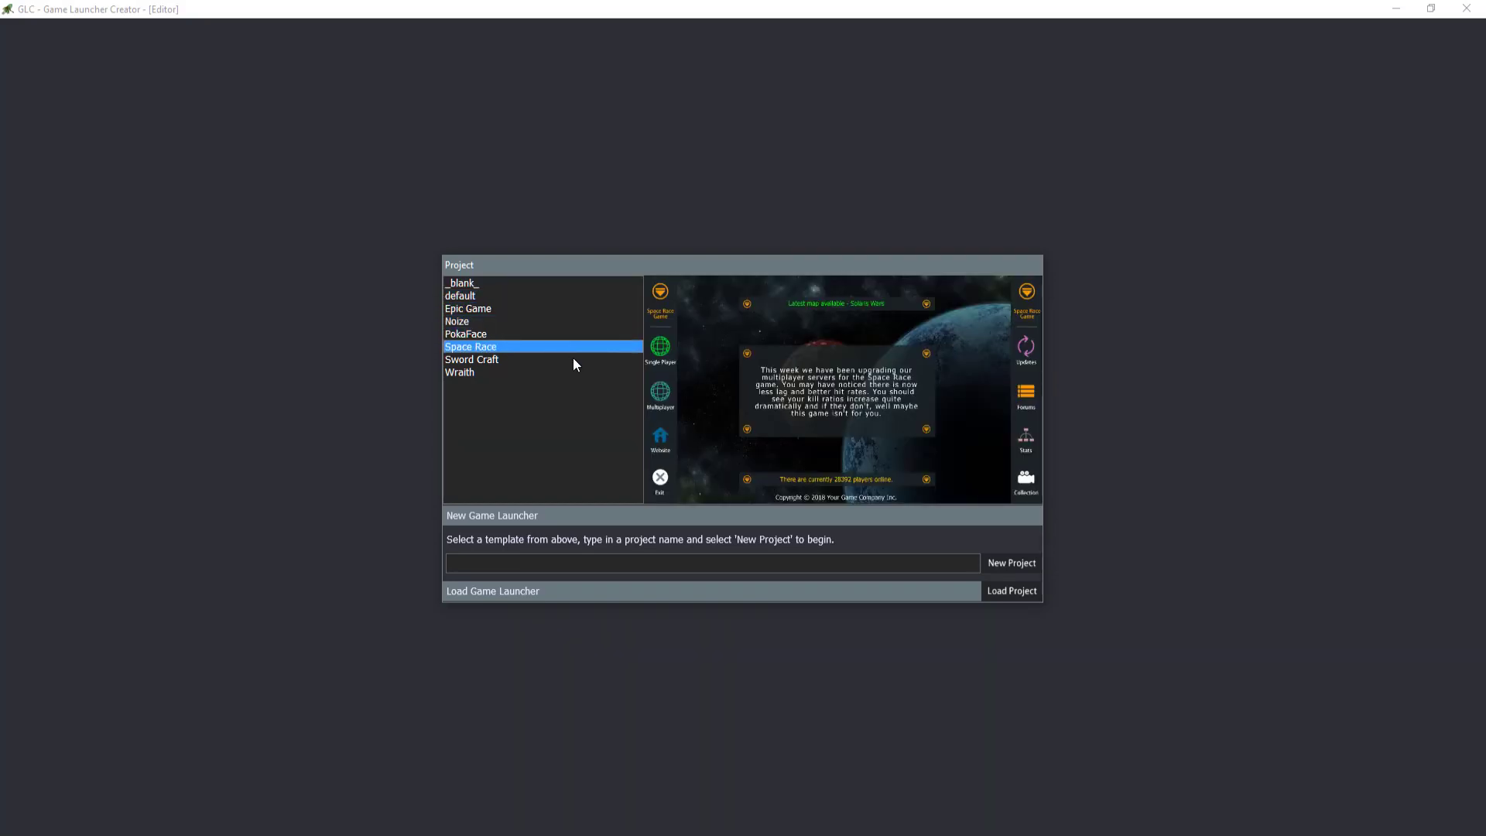
pyautogui.click(577, 359)
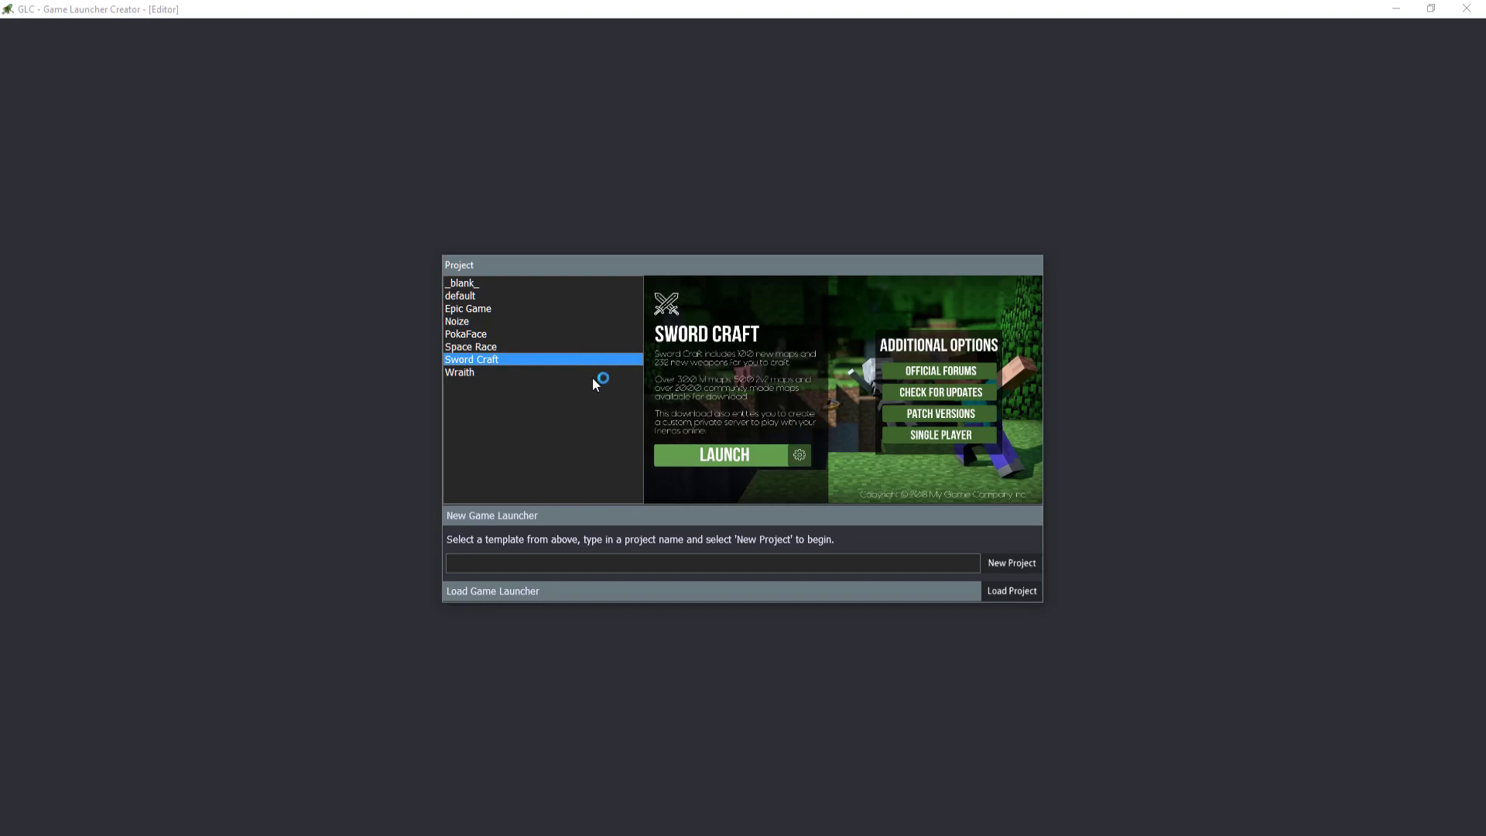
pyautogui.click(555, 286)
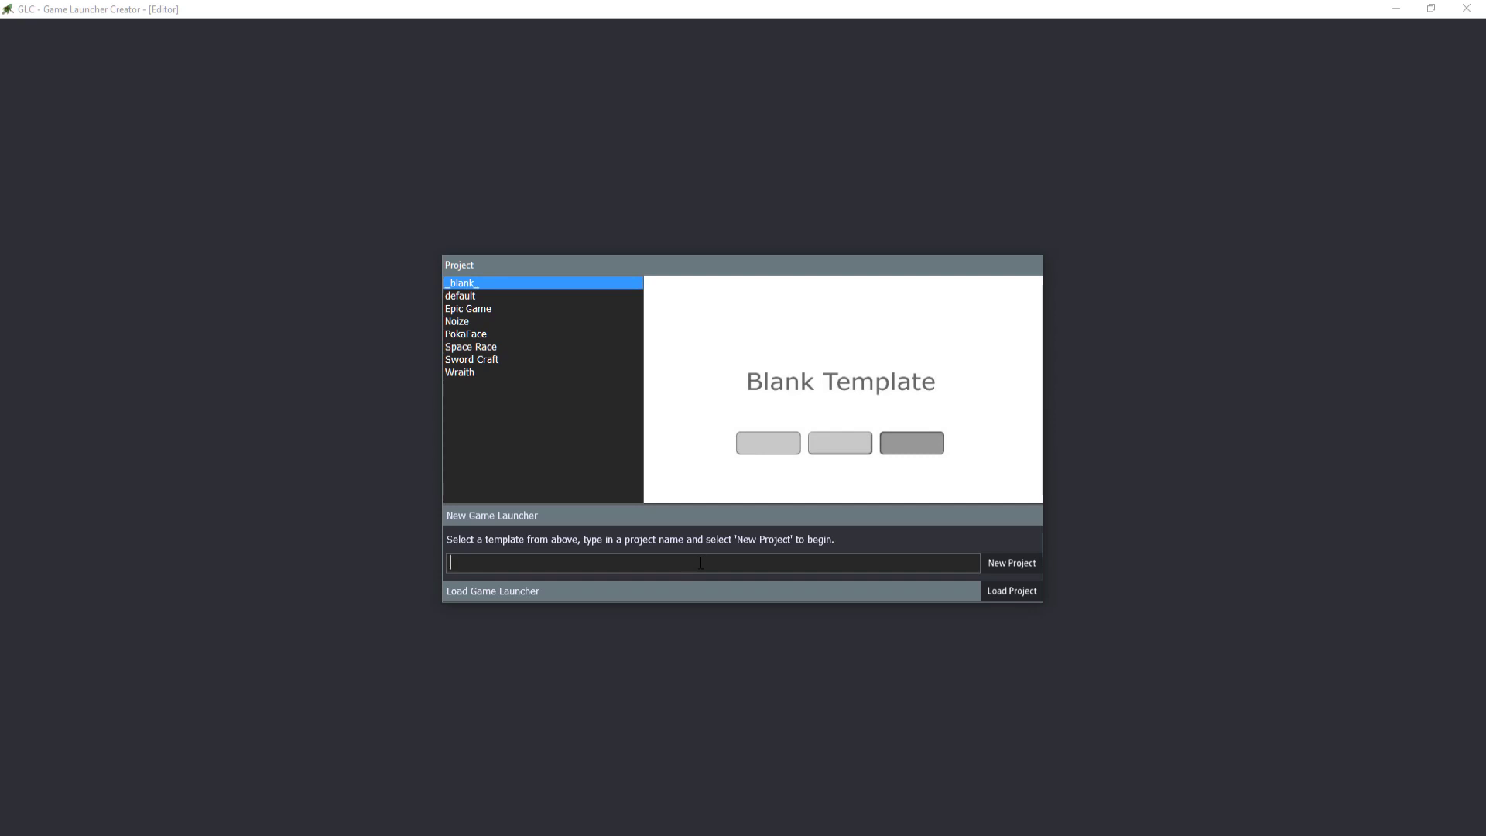
# Name the project 'The Big Escape' and create it
pyautogui.write('The Big Escape')
pyautogui.hotkey('ctrl', 'a')
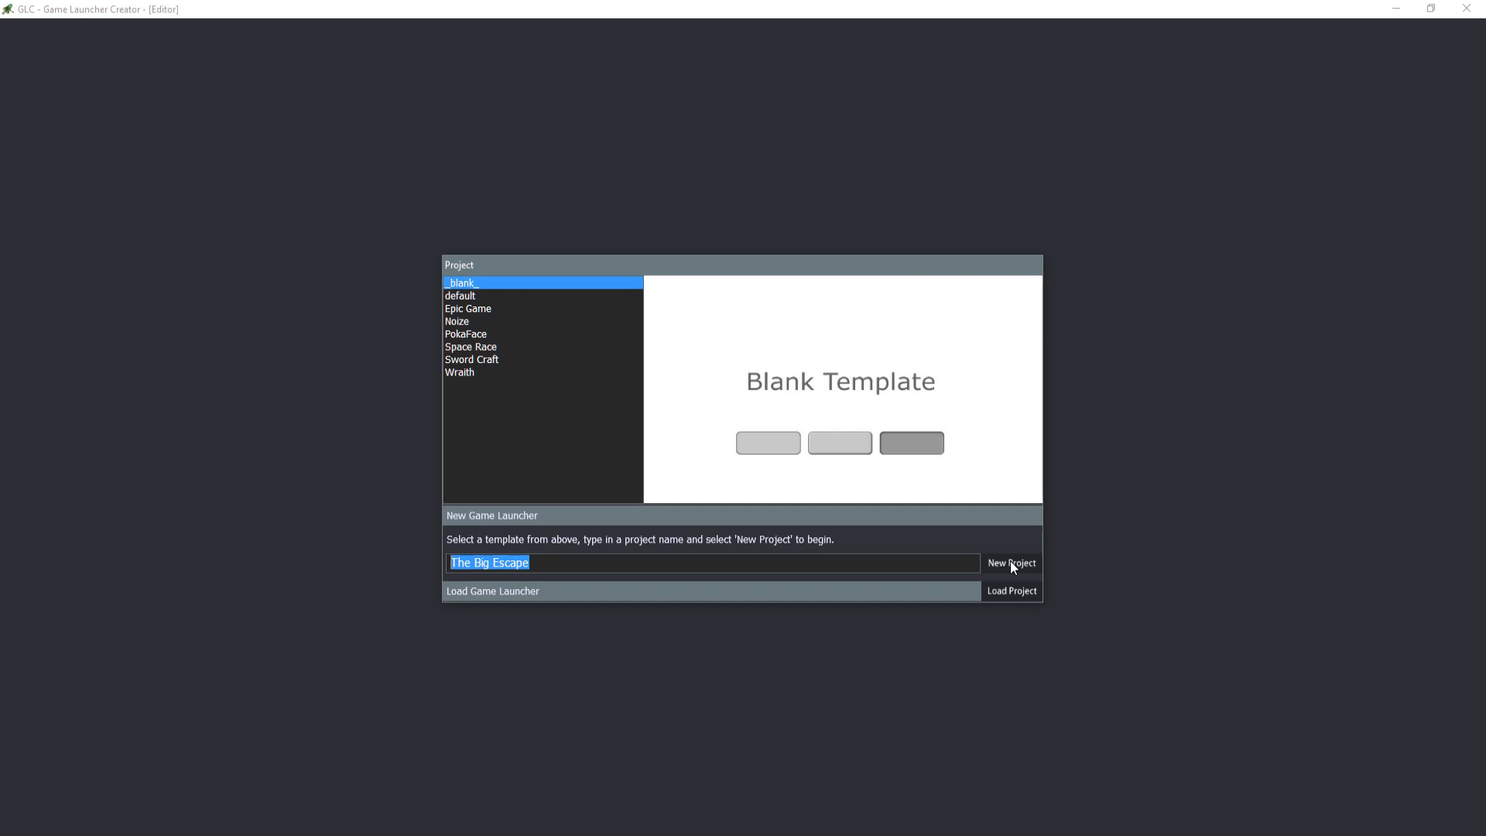
pyautogui.click(554, 289)
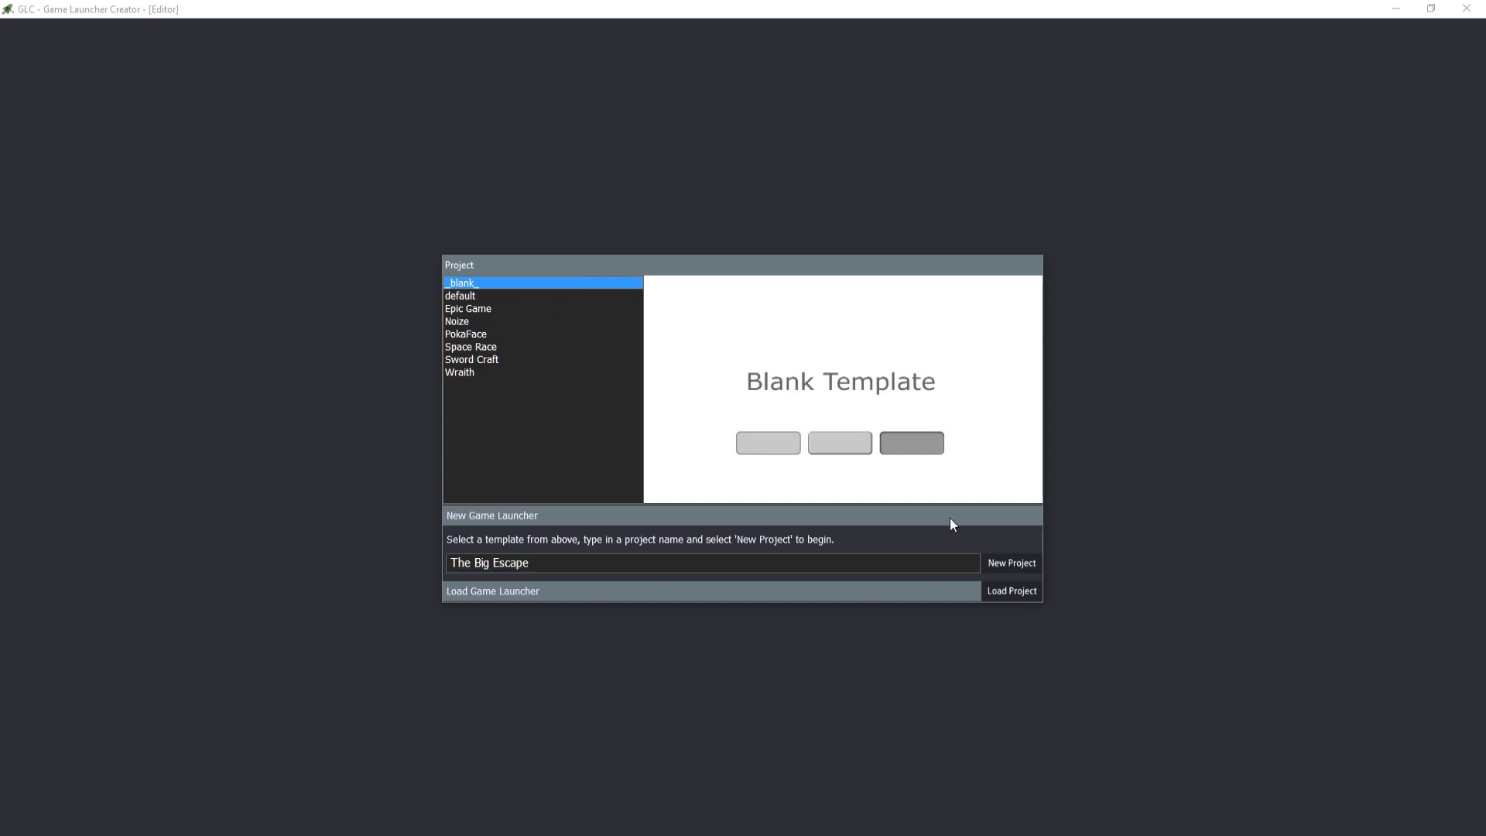
pyautogui.click(1006, 563)
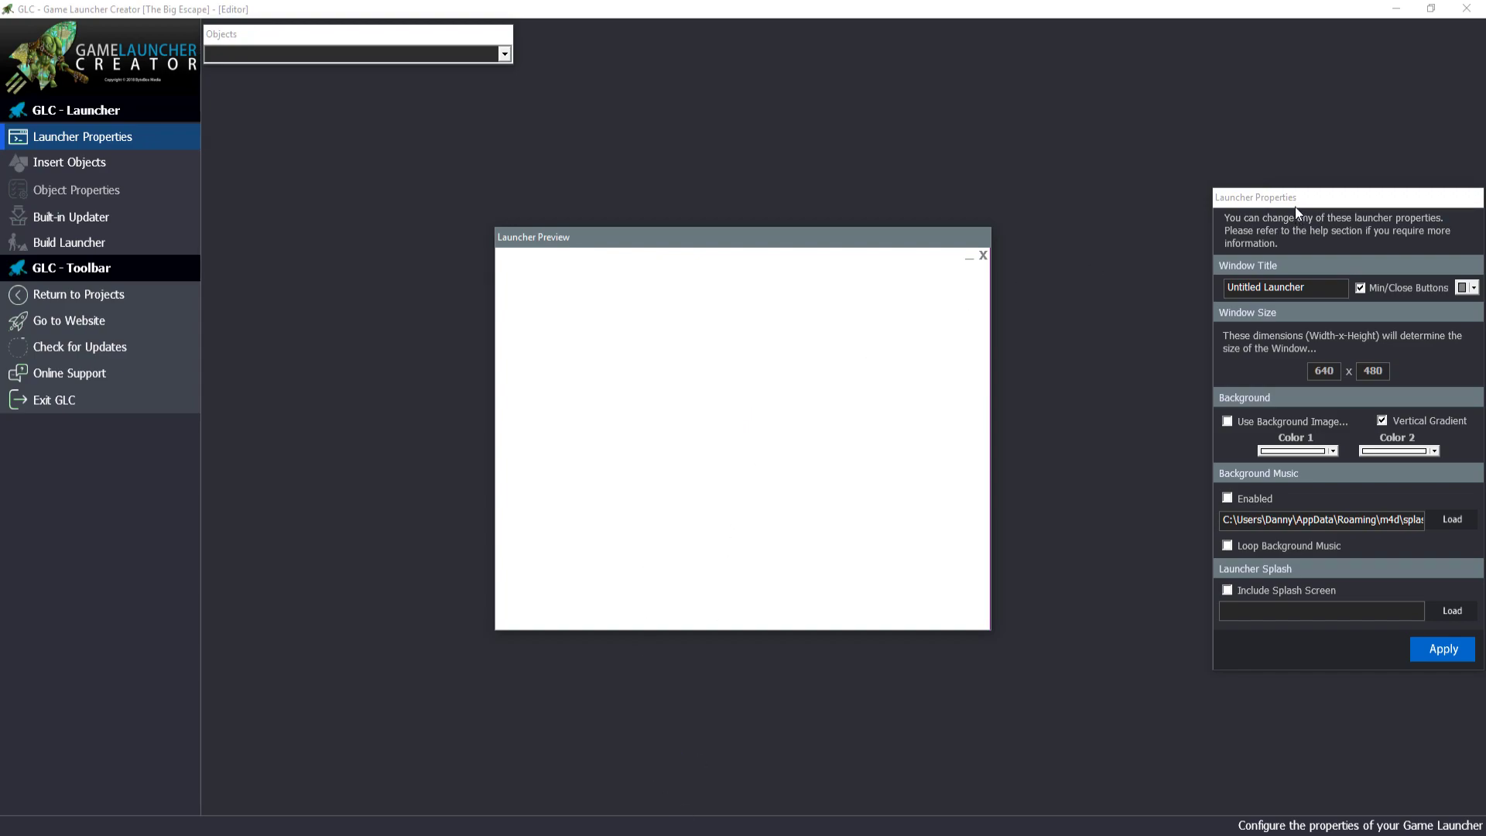
# Shift the Launcher Properties panel left and confirm the Fireworks canvas width is 800
pyautogui.moveTo(1294, 207); pyautogui.dragTo(1172, 208)
pyautogui.moveTo(774, 242)
pyautogui.mouseDown()
pyautogui.moveTo(789, 114)
pyautogui.moveTo(771, 178)
pyautogui.moveTo(698, 196)
pyautogui.moveTo(631, 170)
pyautogui.moveTo(714, 272)
pyautogui.moveTo(795, 258)
pyautogui.mouseUp()
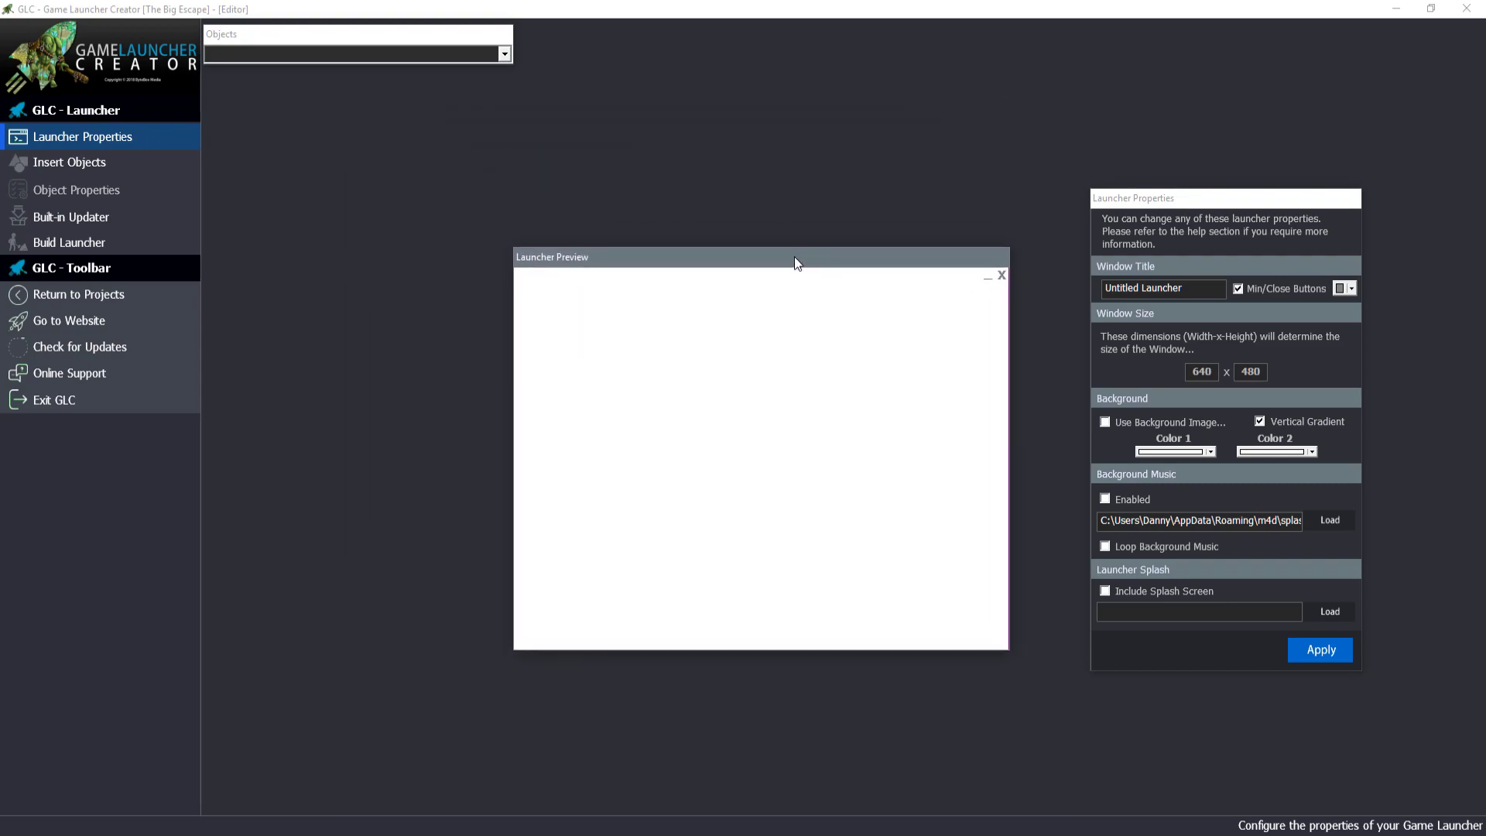
pyautogui.click(1183, 293)
pyautogui.moveTo(1182, 292); pyautogui.dragTo(1102, 288)
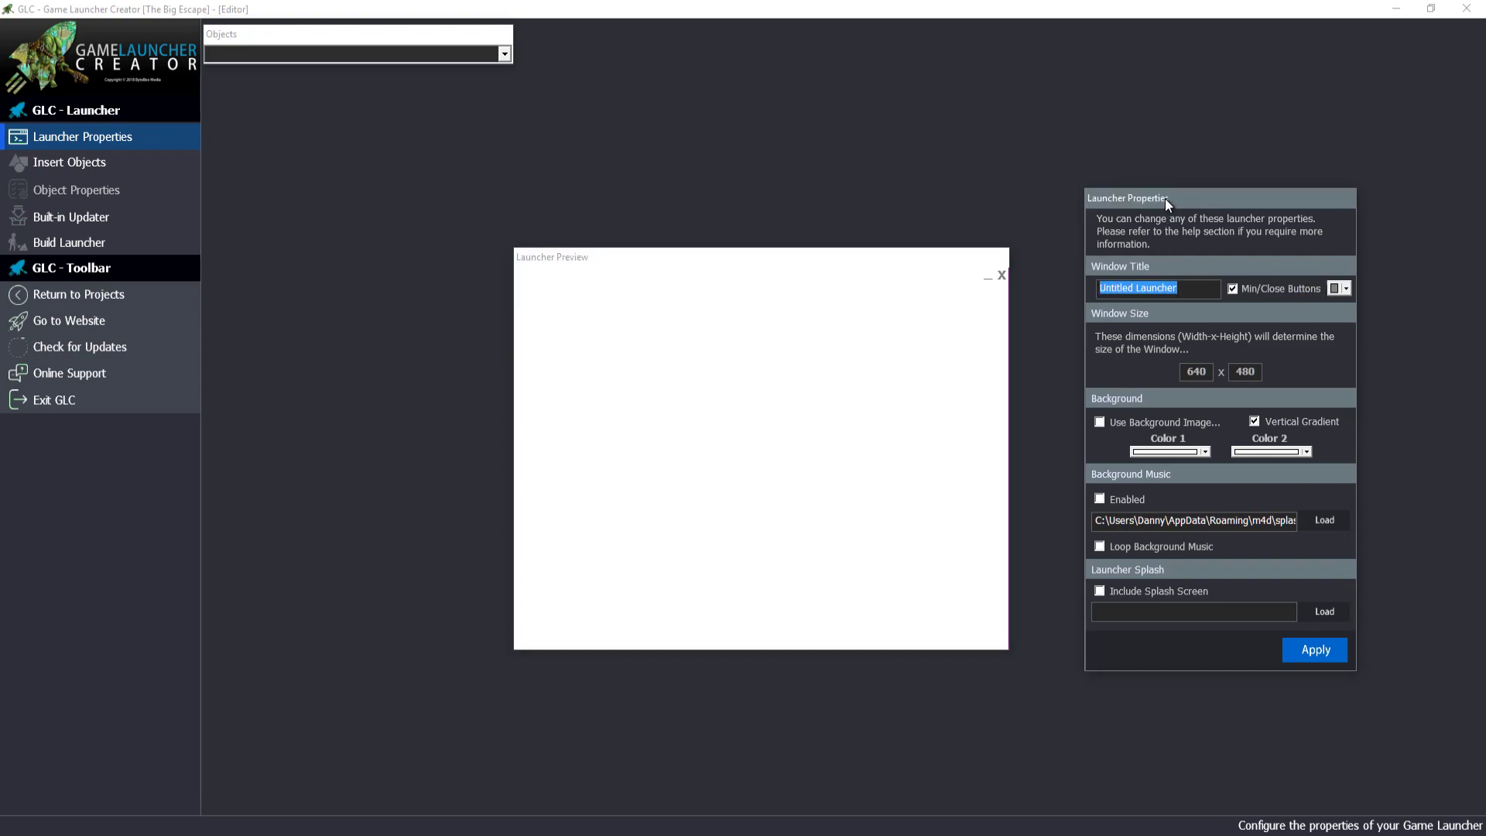
pyautogui.moveTo(1164, 198); pyautogui.dragTo(1127, 198)
pyautogui.click(867, 346)
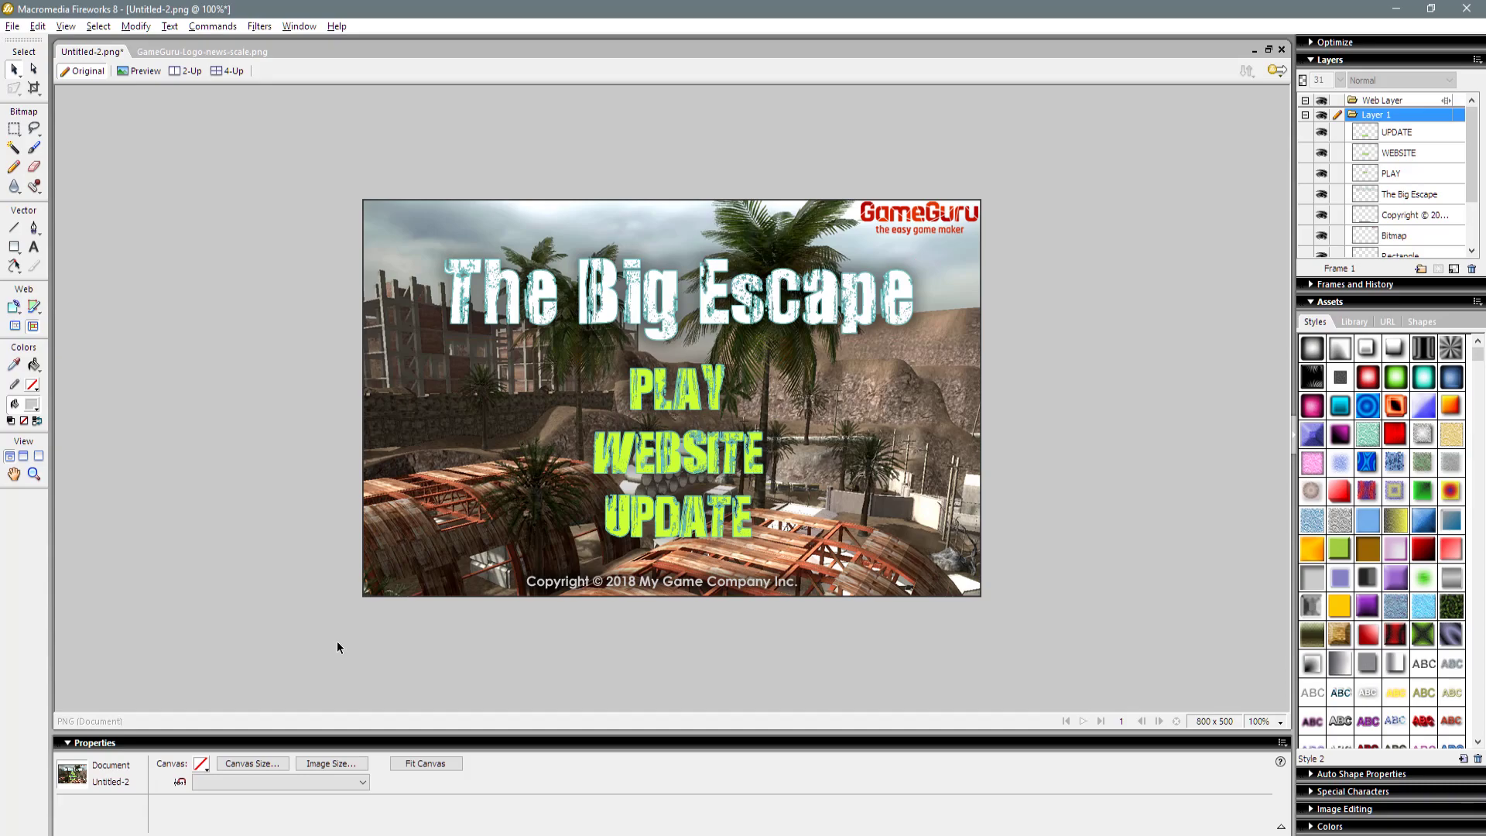
pyautogui.click(258, 764)
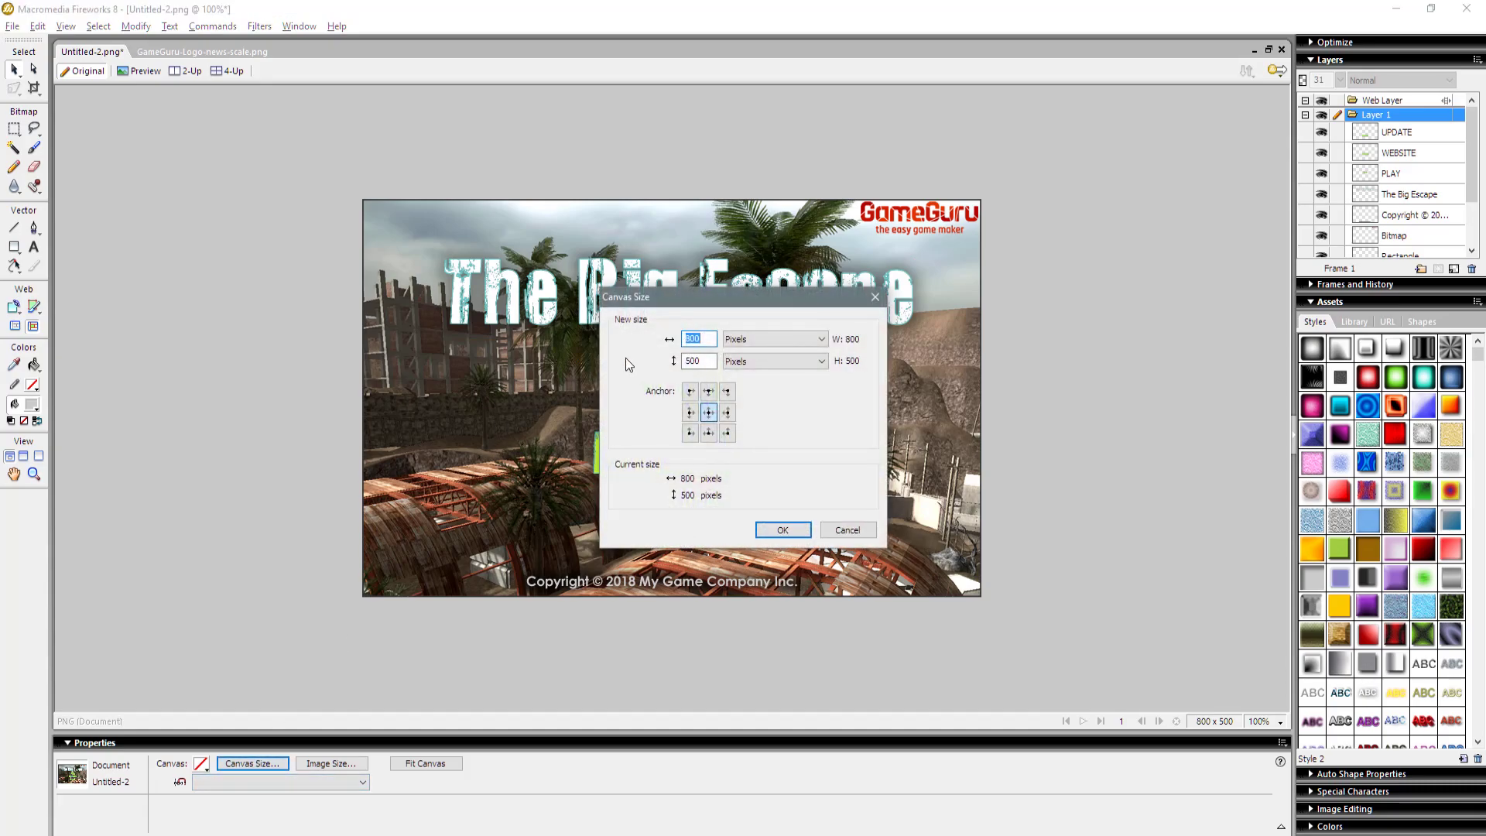
pyautogui.write('800')
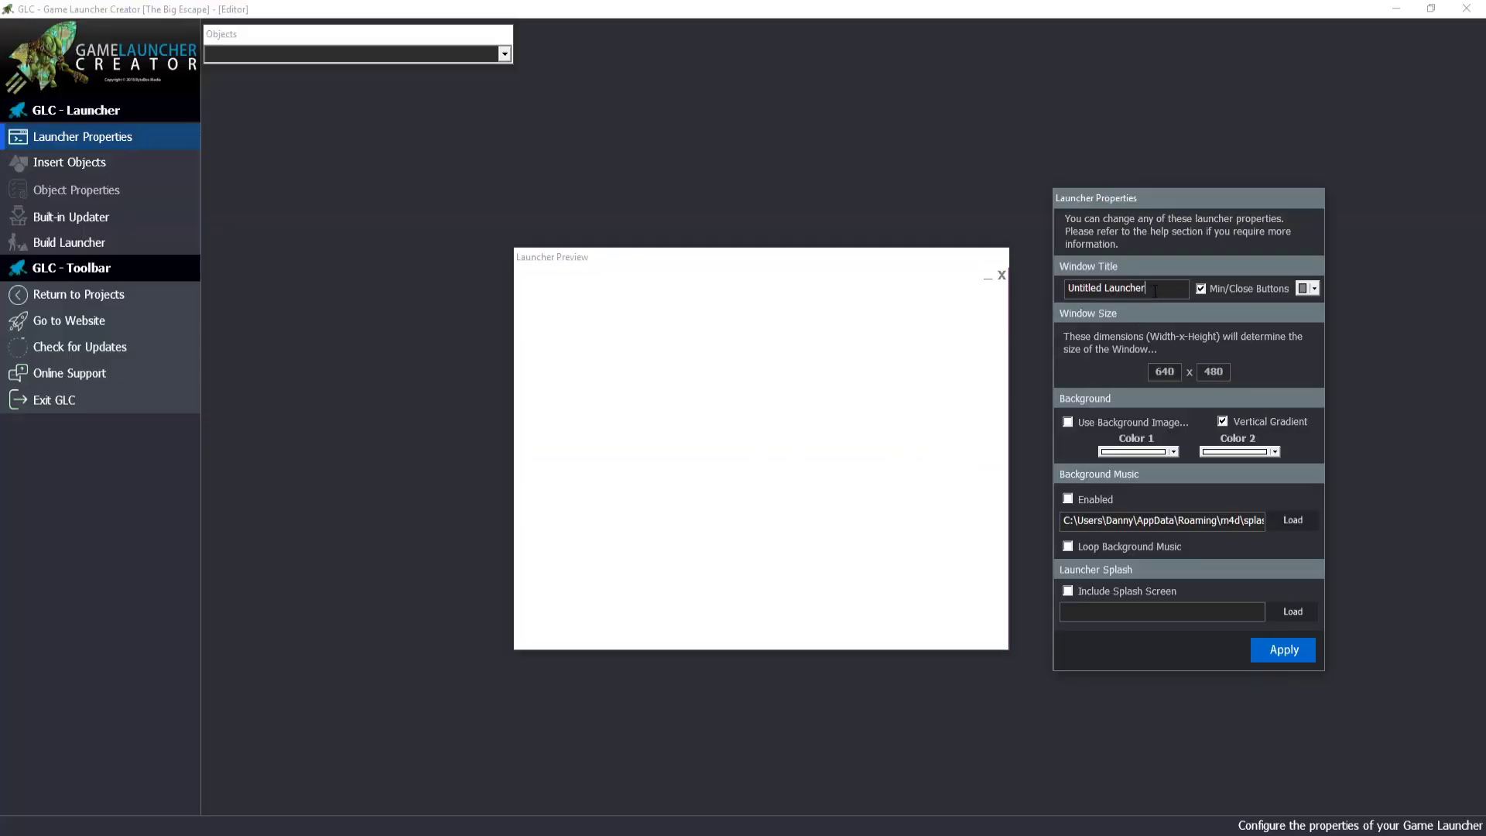
# Set the launcher window size to 800 x 500 and apply it
pyautogui.moveTo(1181, 375); pyautogui.dragTo(1154, 372)
pyautogui.write('800')
pyautogui.press('Tab')
pyautogui.write('500')
pyautogui.click(1271, 652)
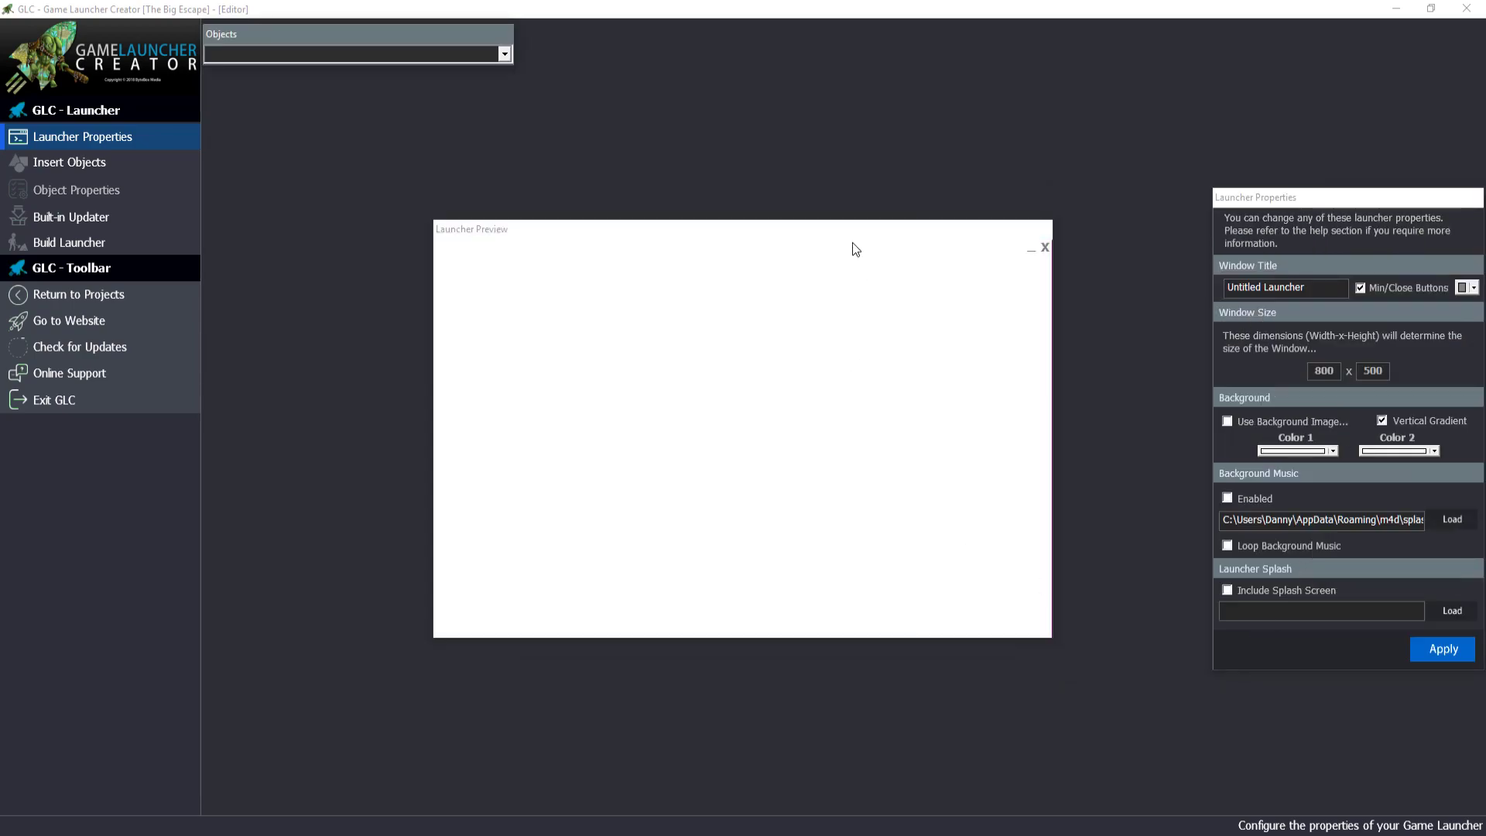
# Rearrange the panels and retitle the window 'The Big Escape Game'
pyautogui.moveTo(849, 230); pyautogui.dragTo(797, 229)
pyautogui.moveTo(1302, 194); pyautogui.dragTo(1150, 178)
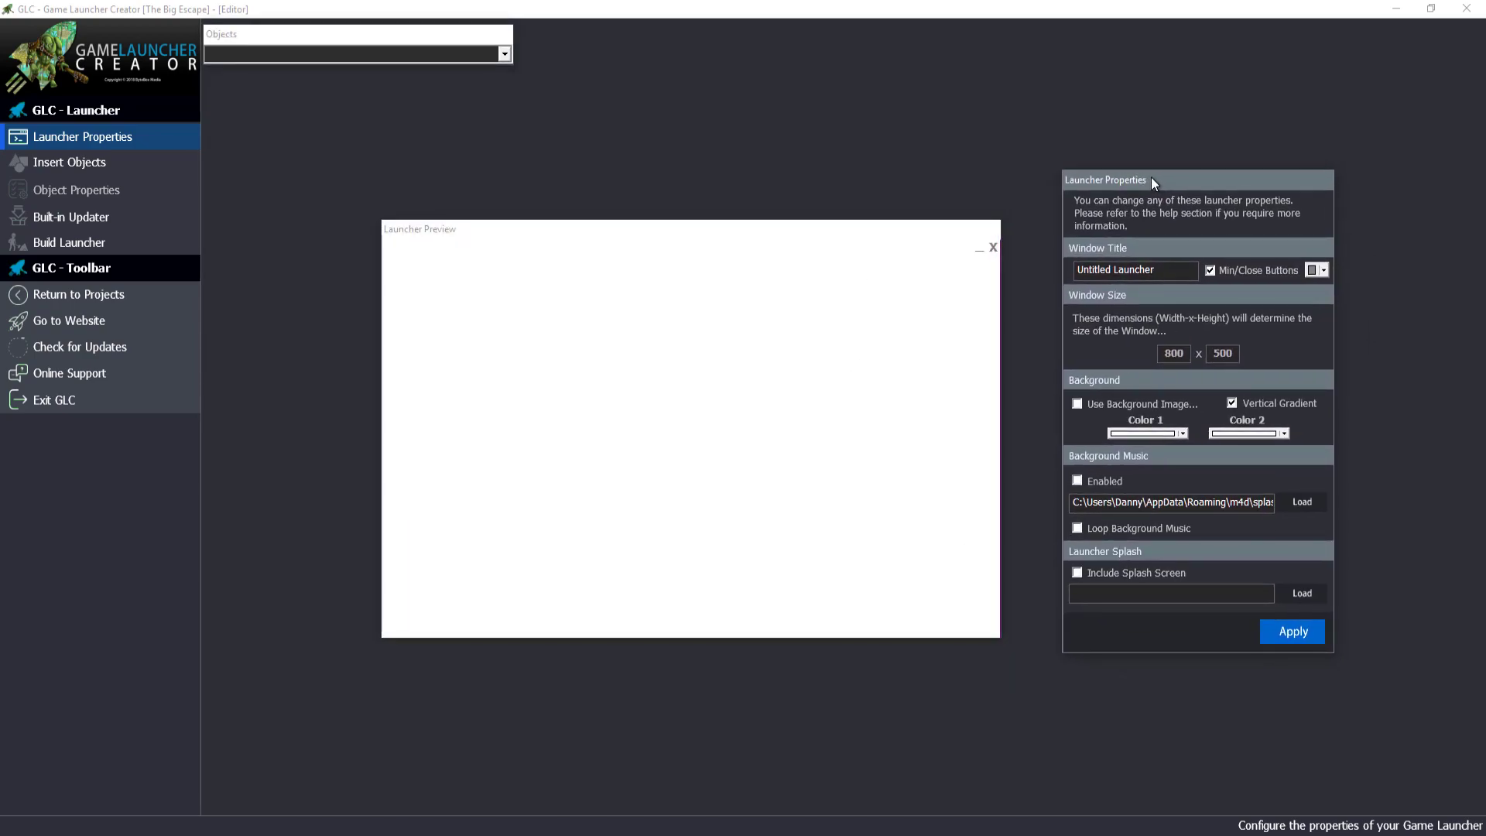
pyautogui.moveTo(1172, 273); pyautogui.dragTo(1070, 271)
pyautogui.write('The Big Escape Game')
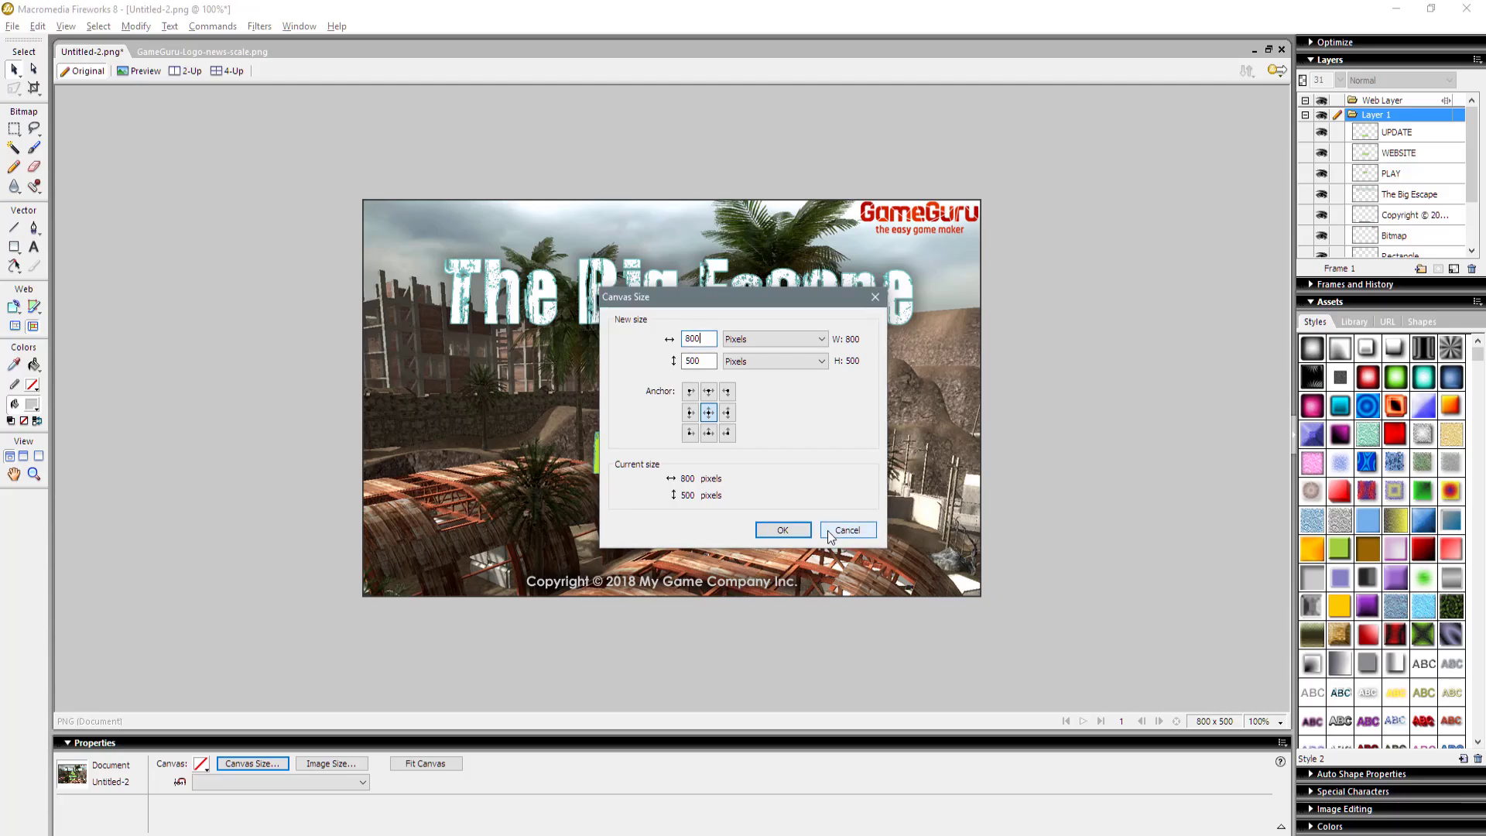
# Copy the copyright, title, GameGuru logo and background rectangle, then start a new document
pyautogui.click(828, 531)
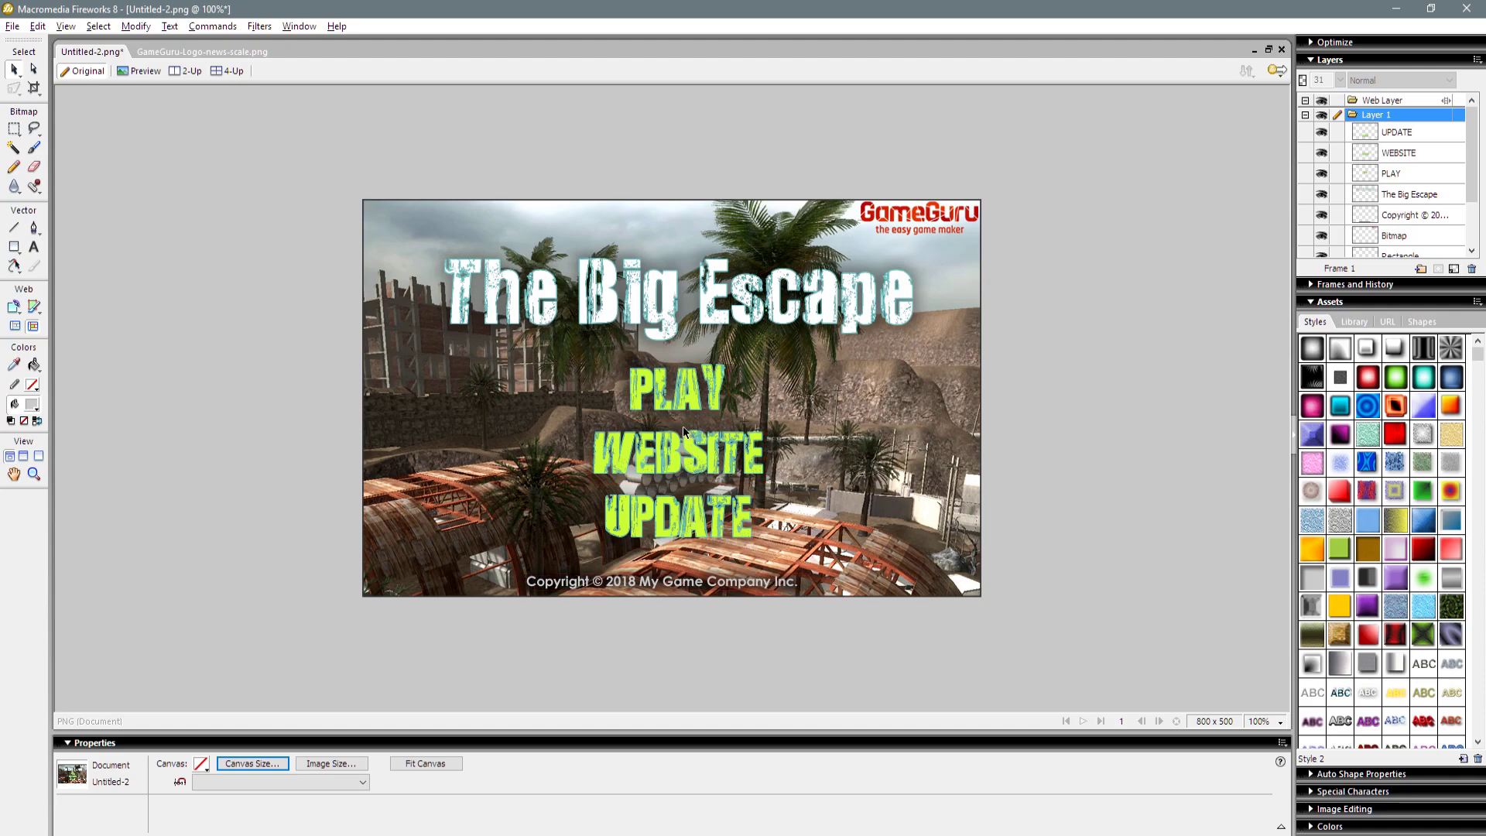
pyautogui.click(772, 583)
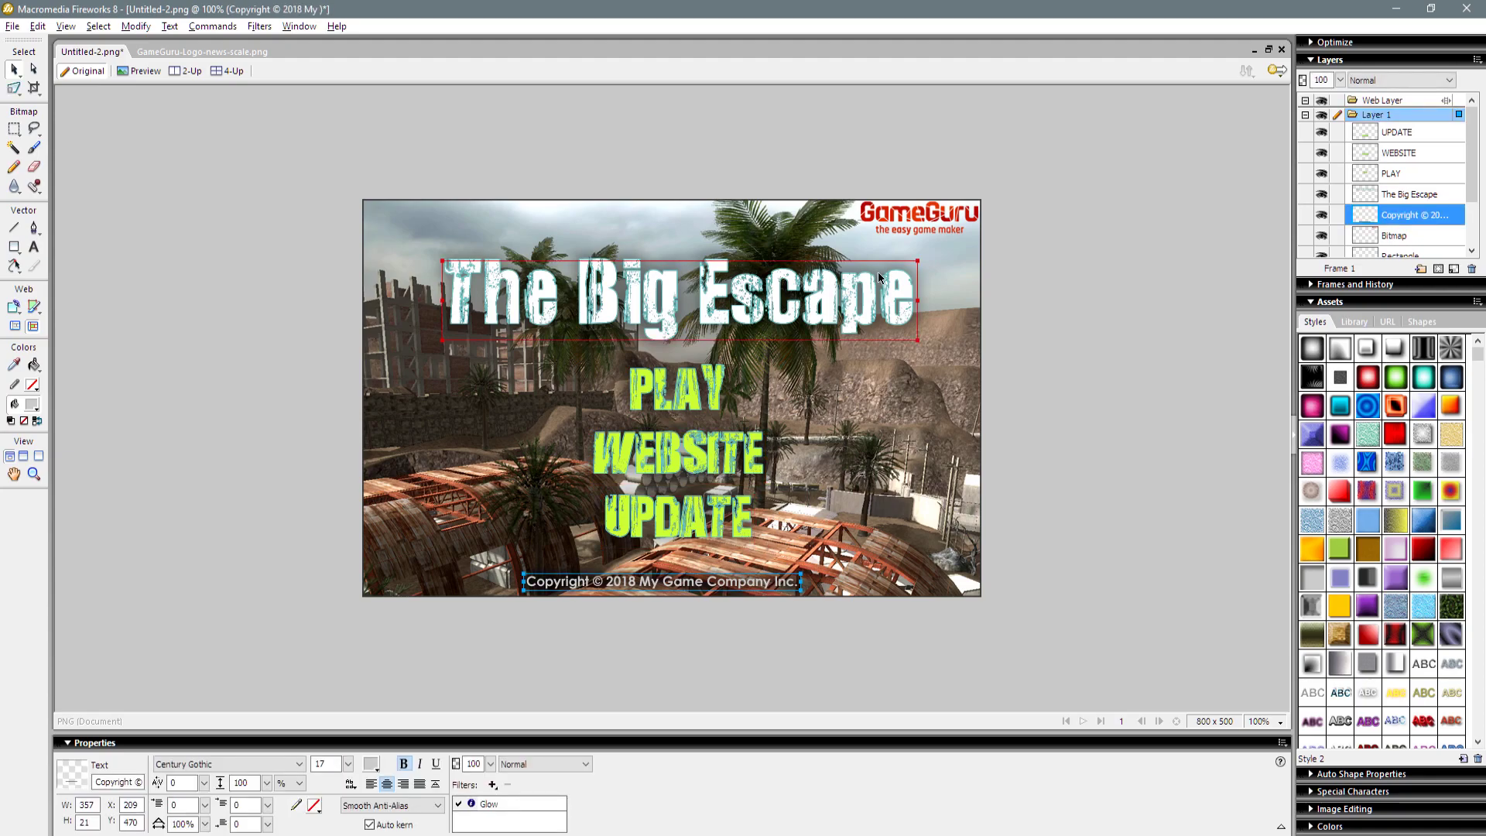
pyautogui.keyDown('shift'); pyautogui.click(875, 302); pyautogui.keyUp('shift')
pyautogui.keyDown('shift'); pyautogui.click(900, 231); pyautogui.keyUp('shift')
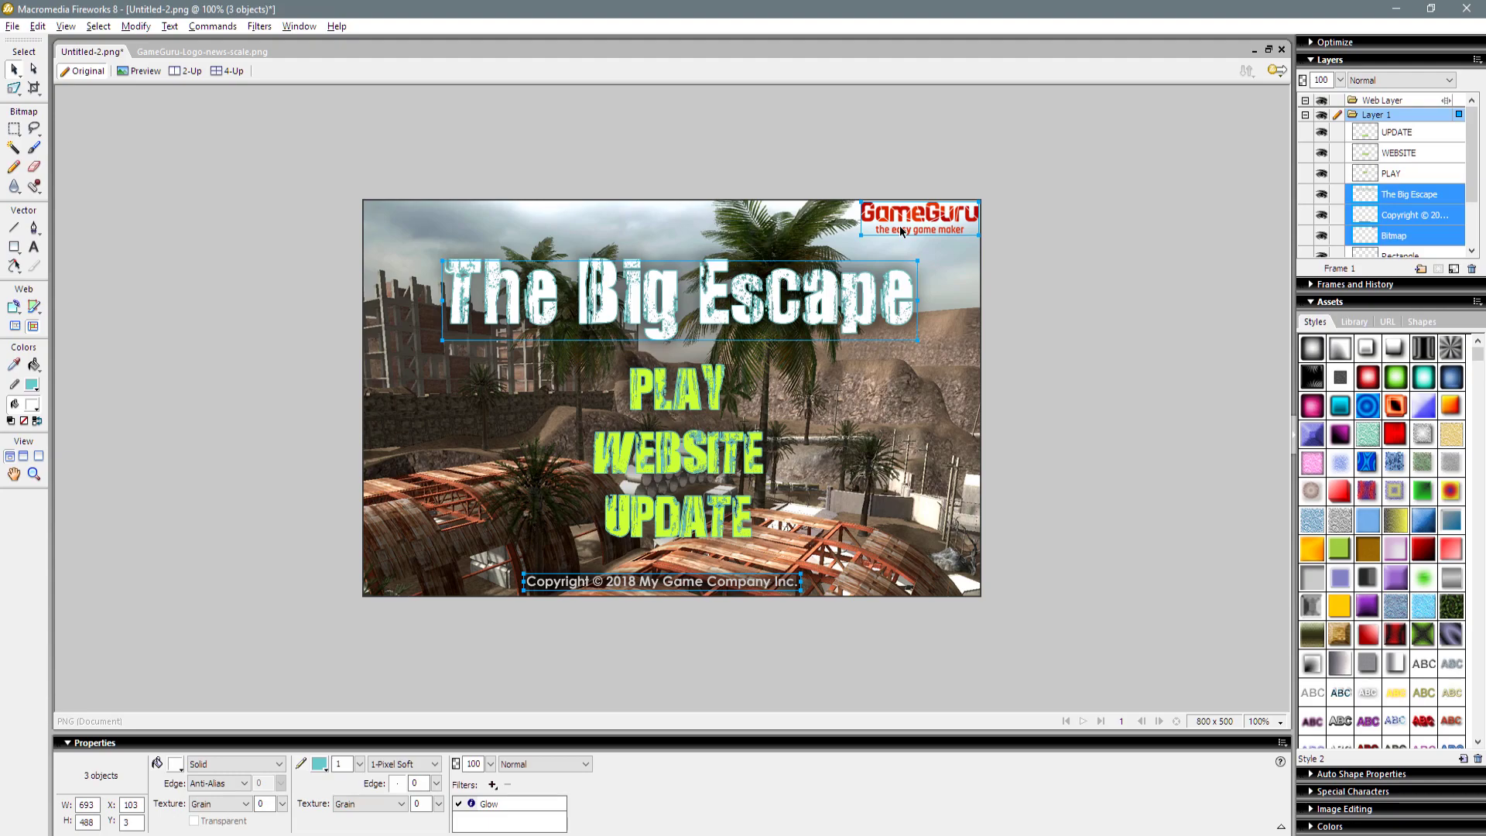
pyautogui.keyDown('shift'); pyautogui.click(983, 328); pyautogui.keyUp('shift')
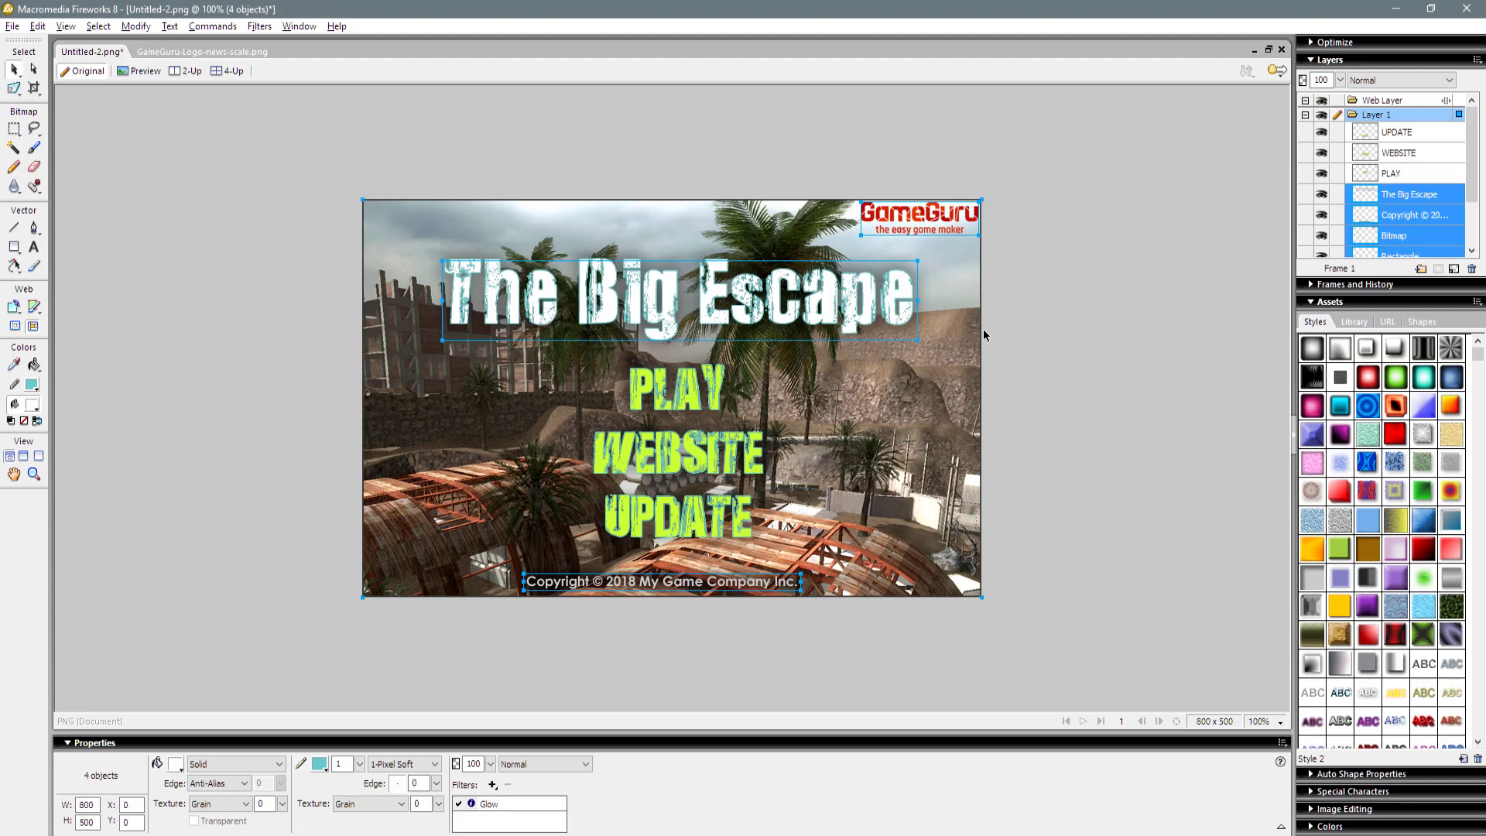
pyautogui.hotkey('ctrl', 'c')
pyautogui.hotkey('ctrl', 'n')
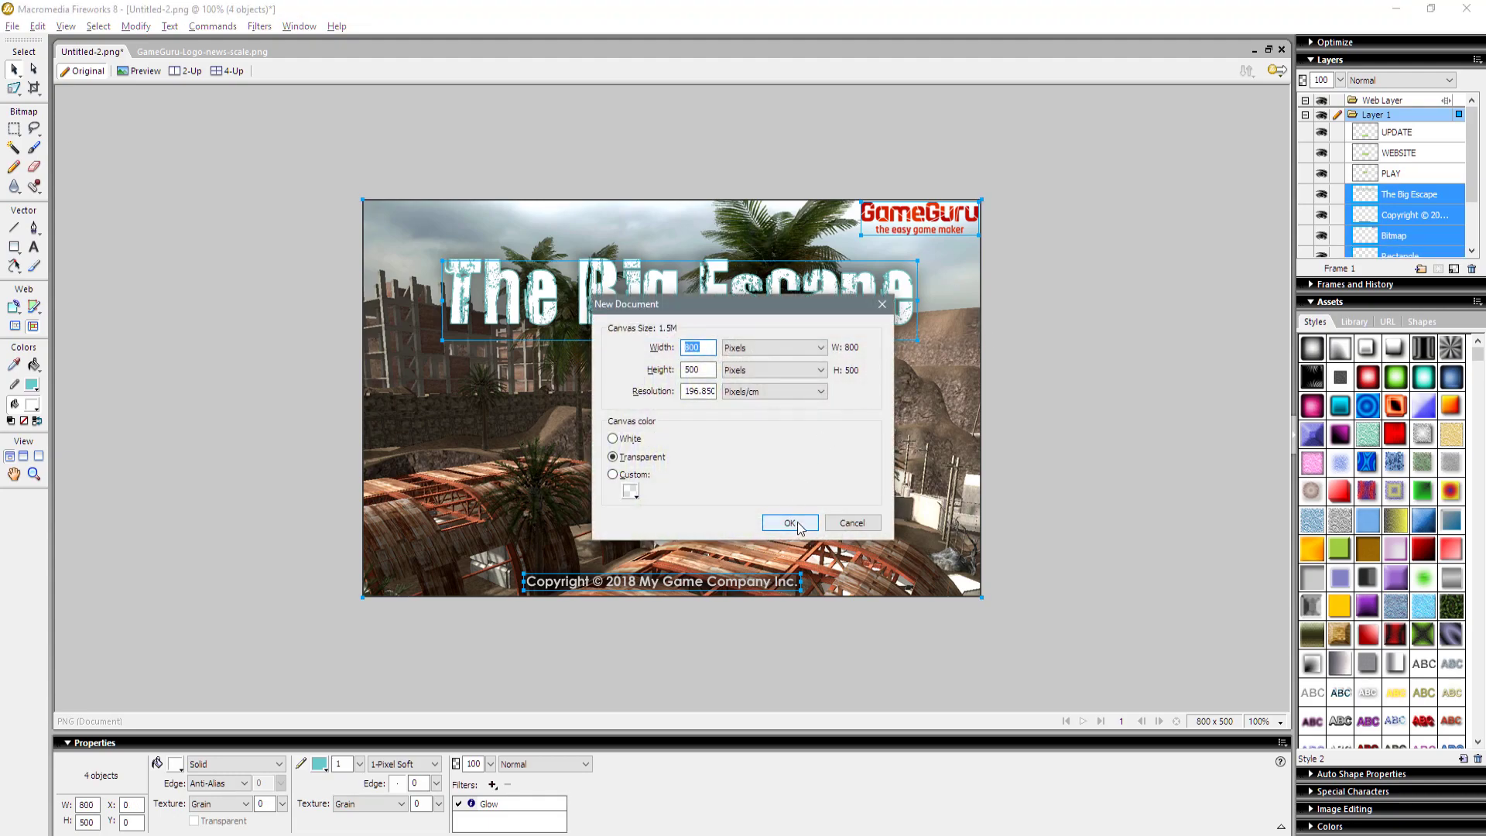
# Create the transparent 800×500 document and paste the objects, nudged down 2 px
pyautogui.click(788, 515)
pyautogui.hotkey('ctrl', 'v')
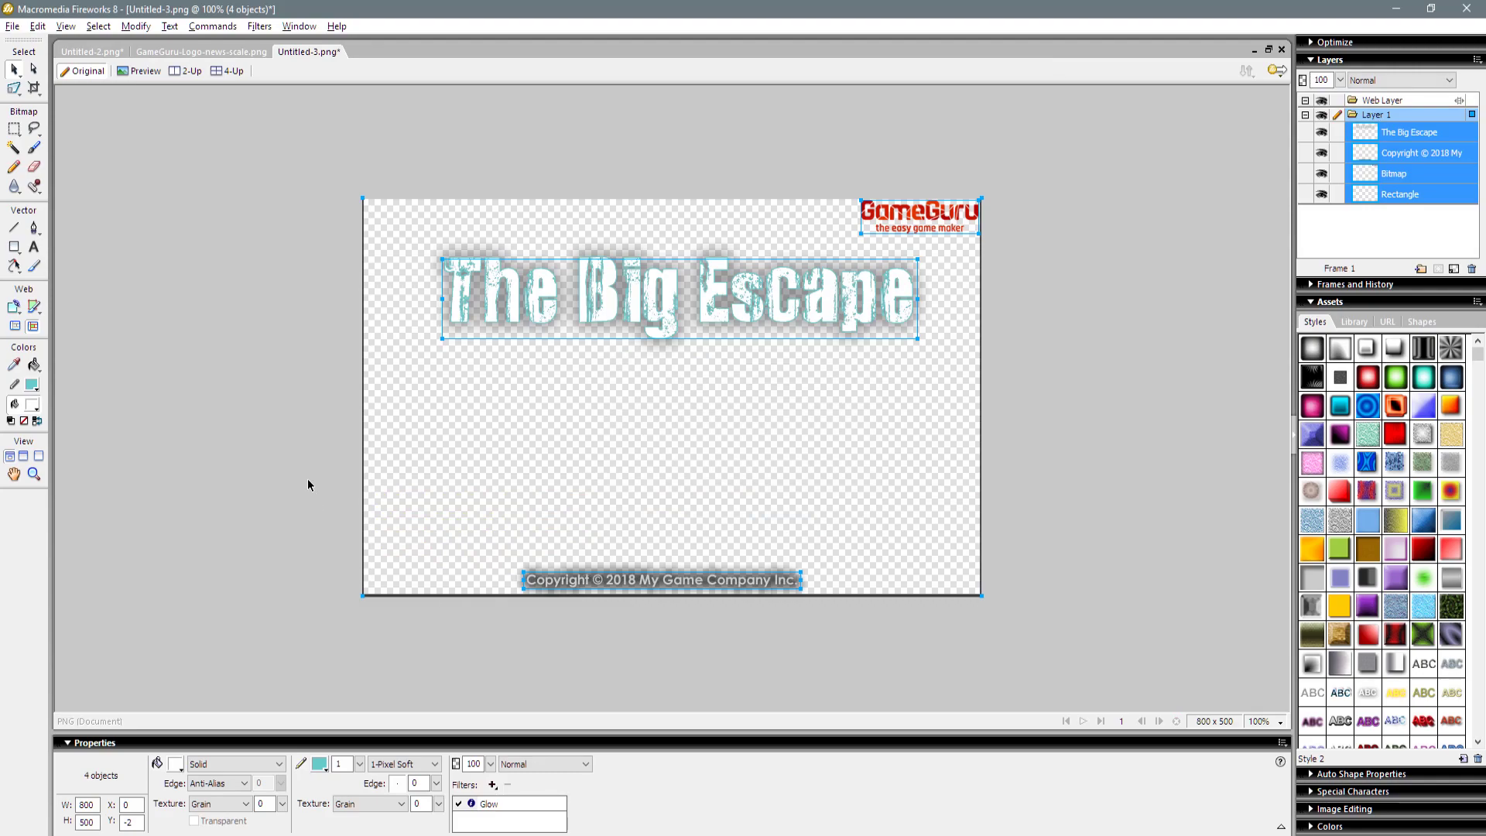
pyautogui.press('Down')
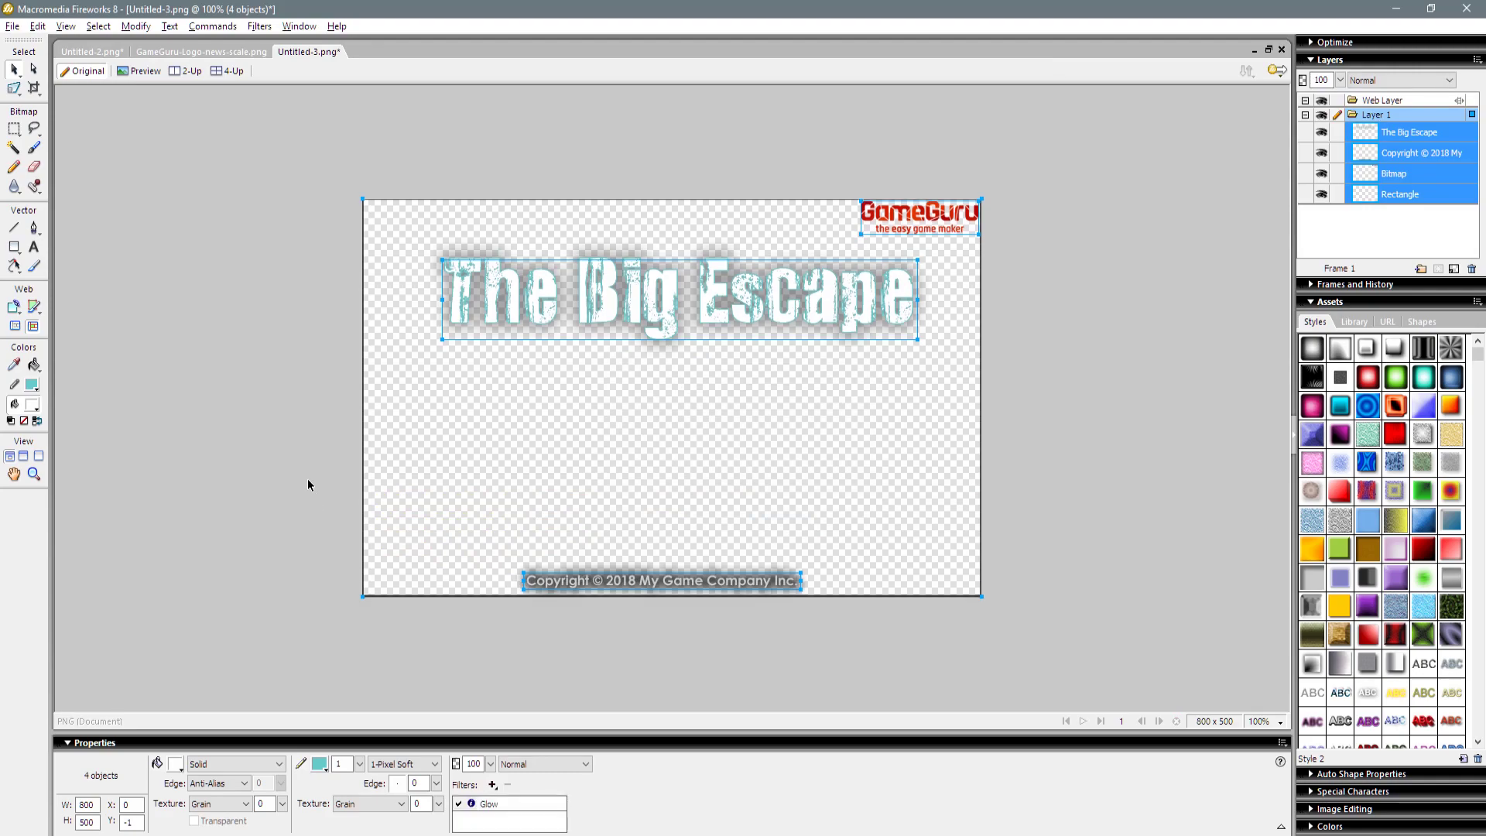
pyautogui.press('Down')
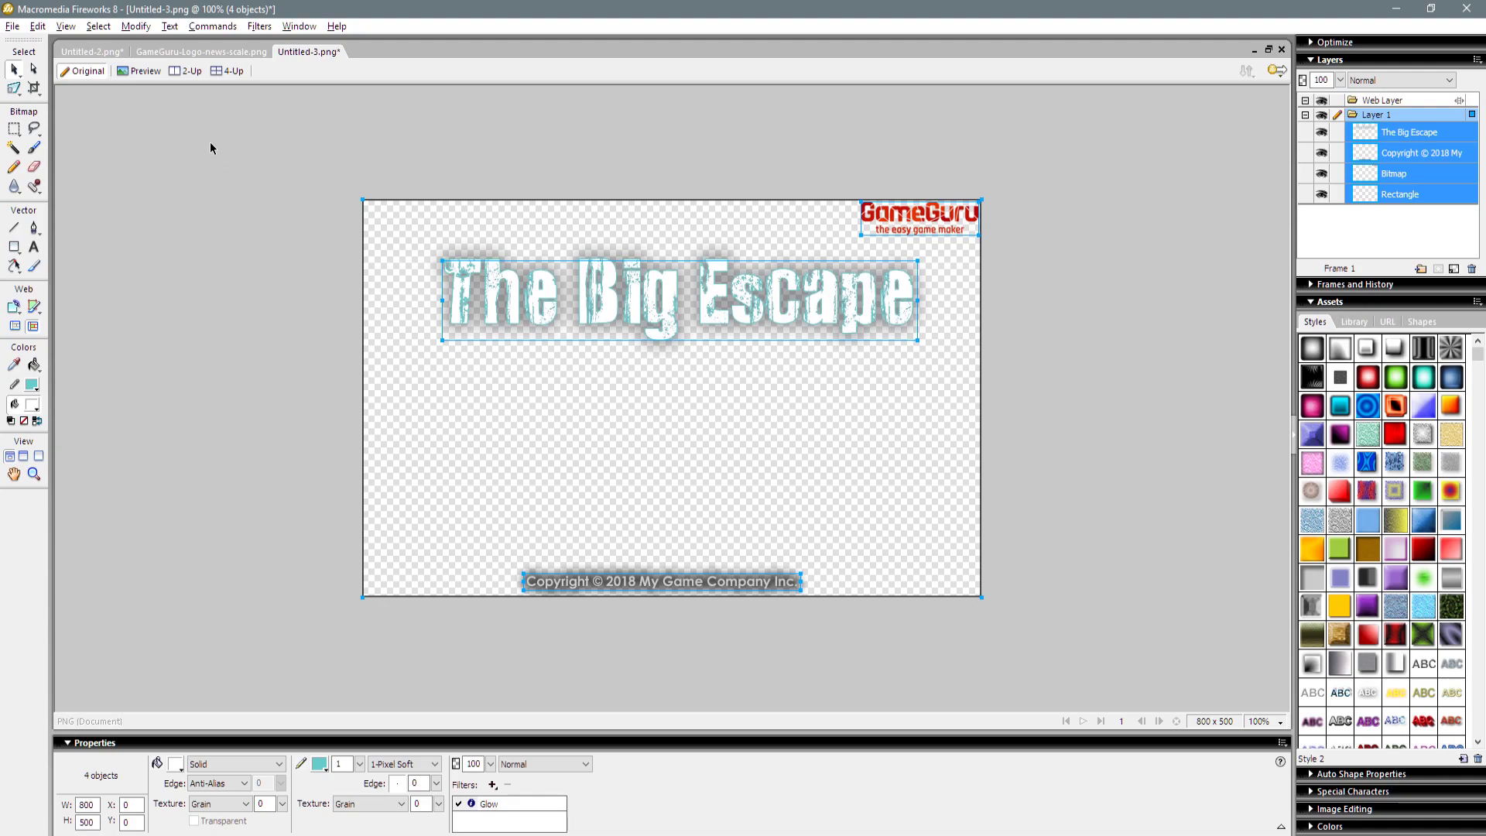
pyautogui.click(149, 86)
# Bring the unlocked background photo from Untitled-2, layer it beneath the title and position it
pyautogui.click(91, 52)
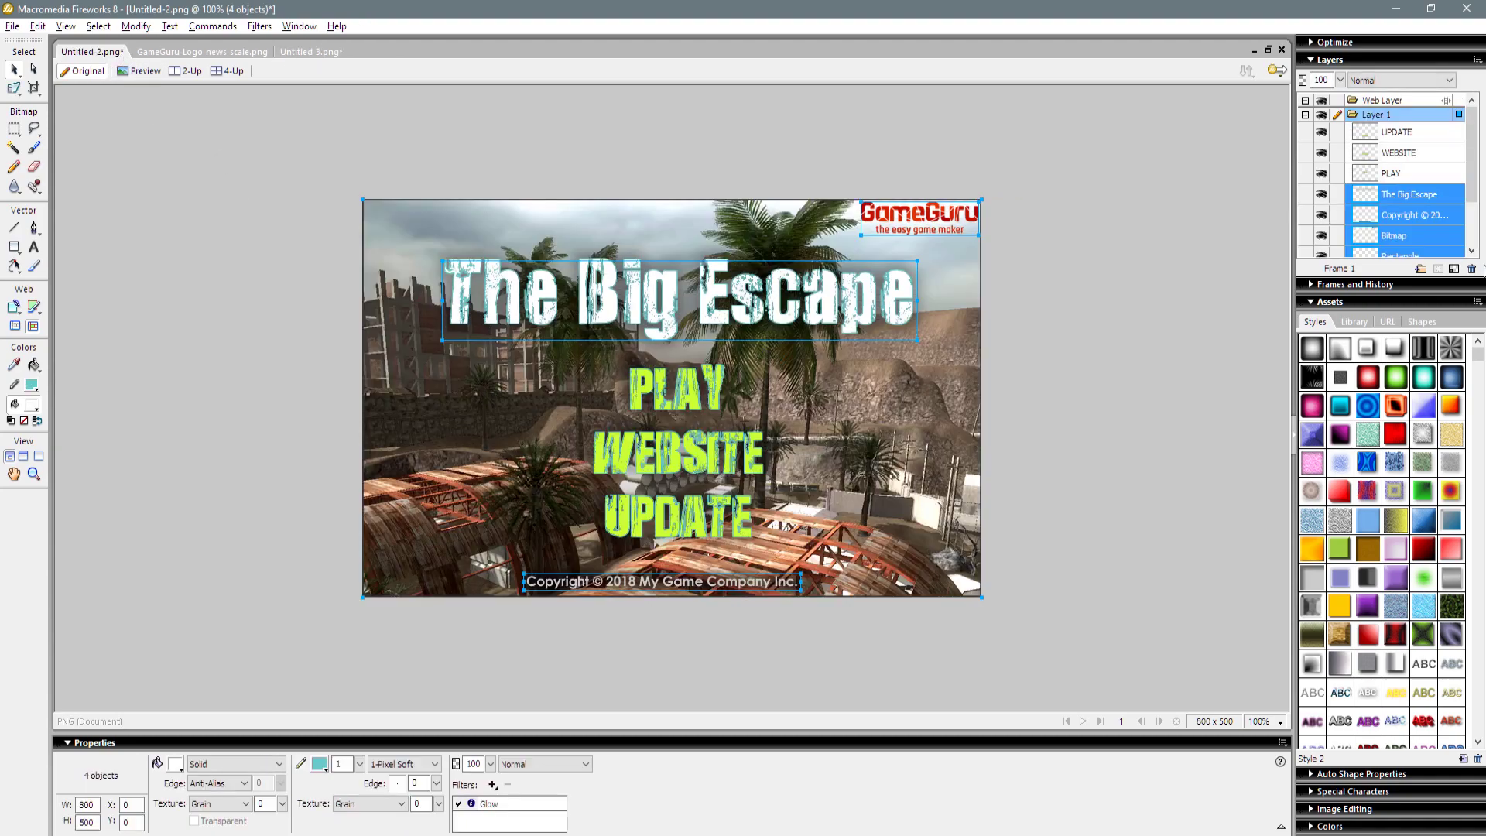
pyautogui.scroll(-3, 1355, 221)
pyautogui.click(1337, 227)
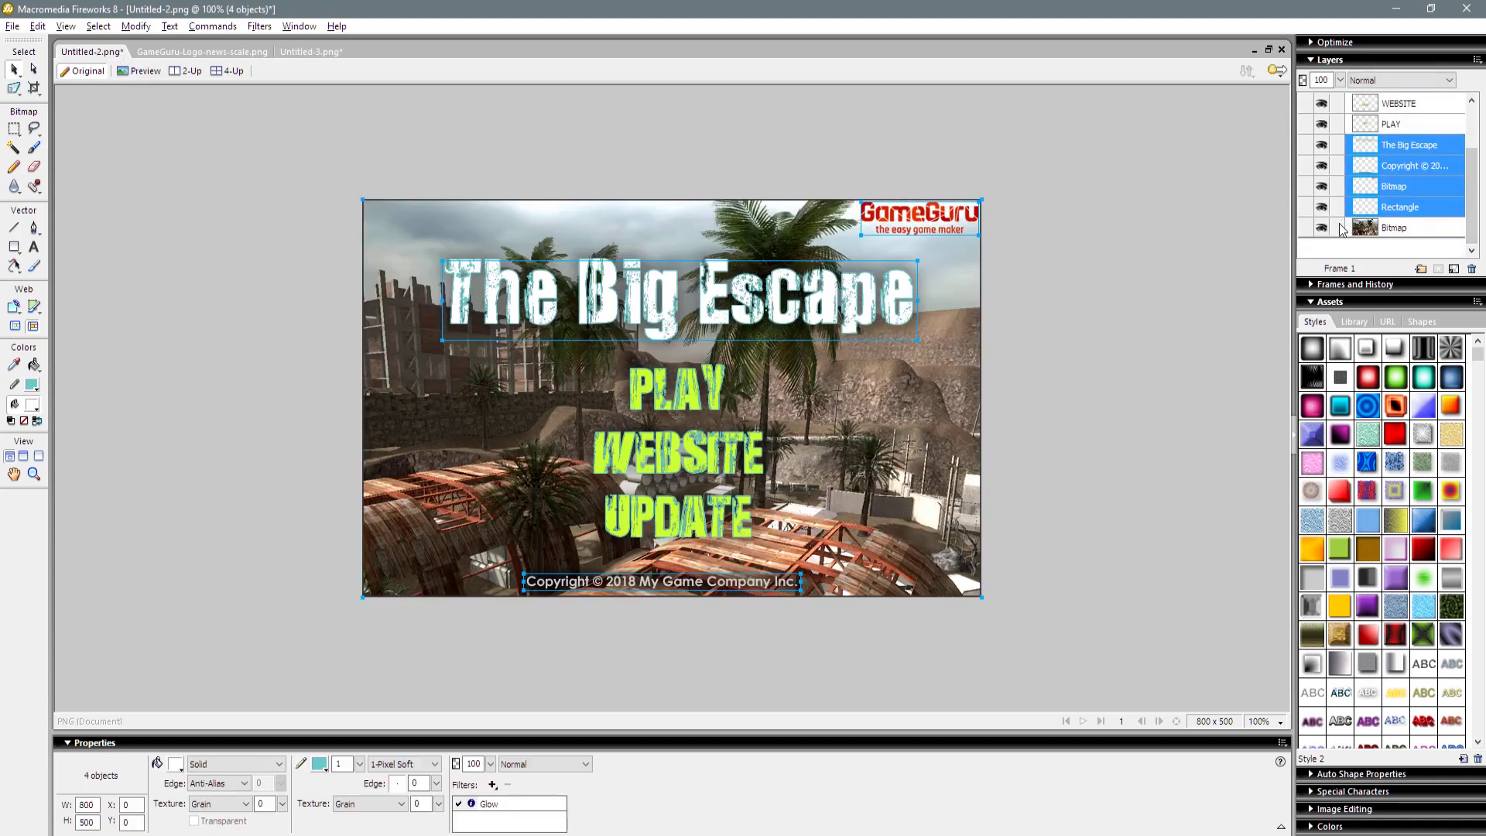
pyautogui.click(1390, 228)
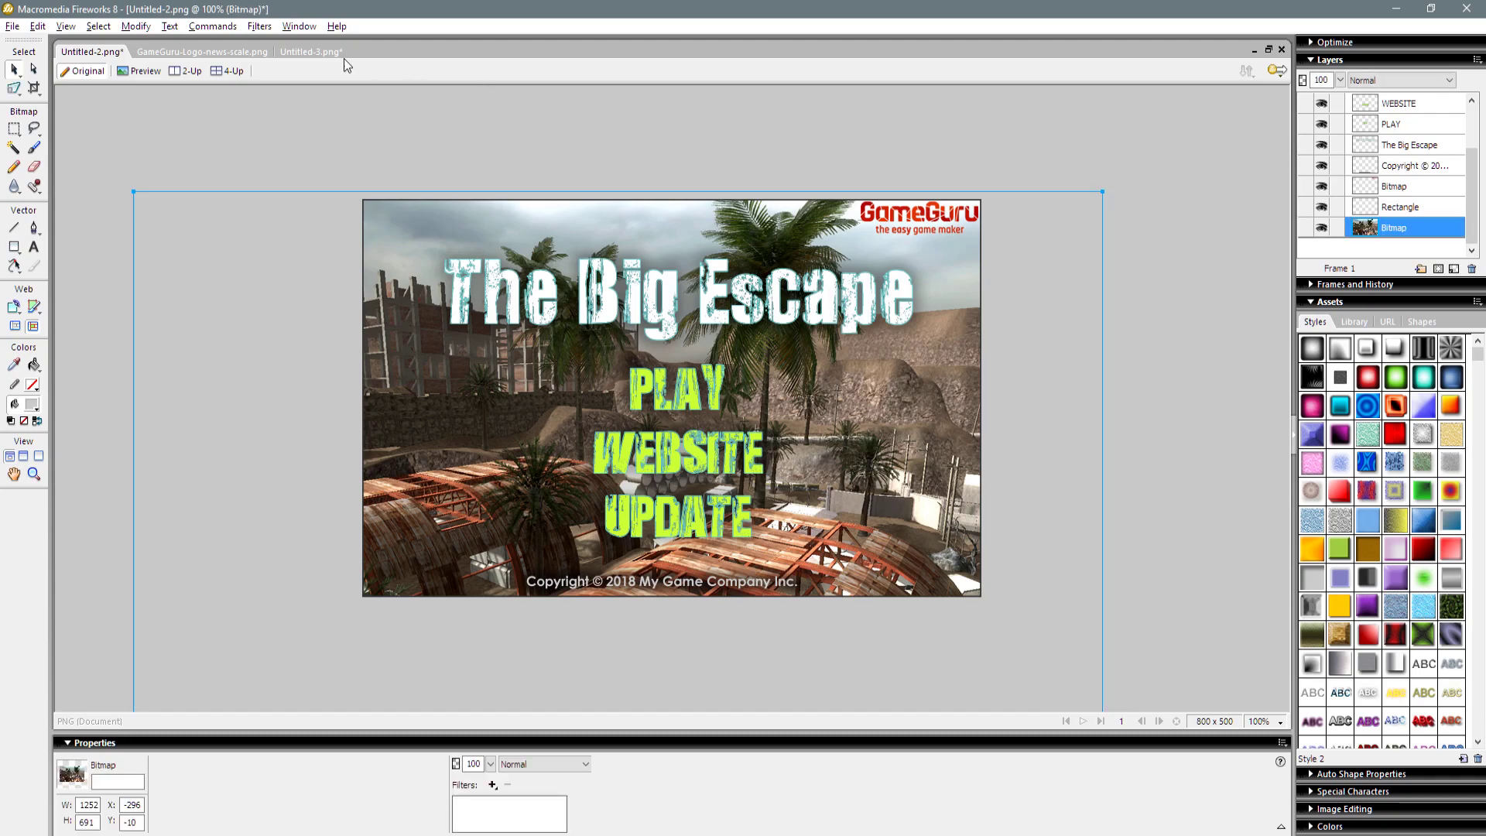
pyautogui.click(302, 52)
pyautogui.hotkey('ctrl', 'v')
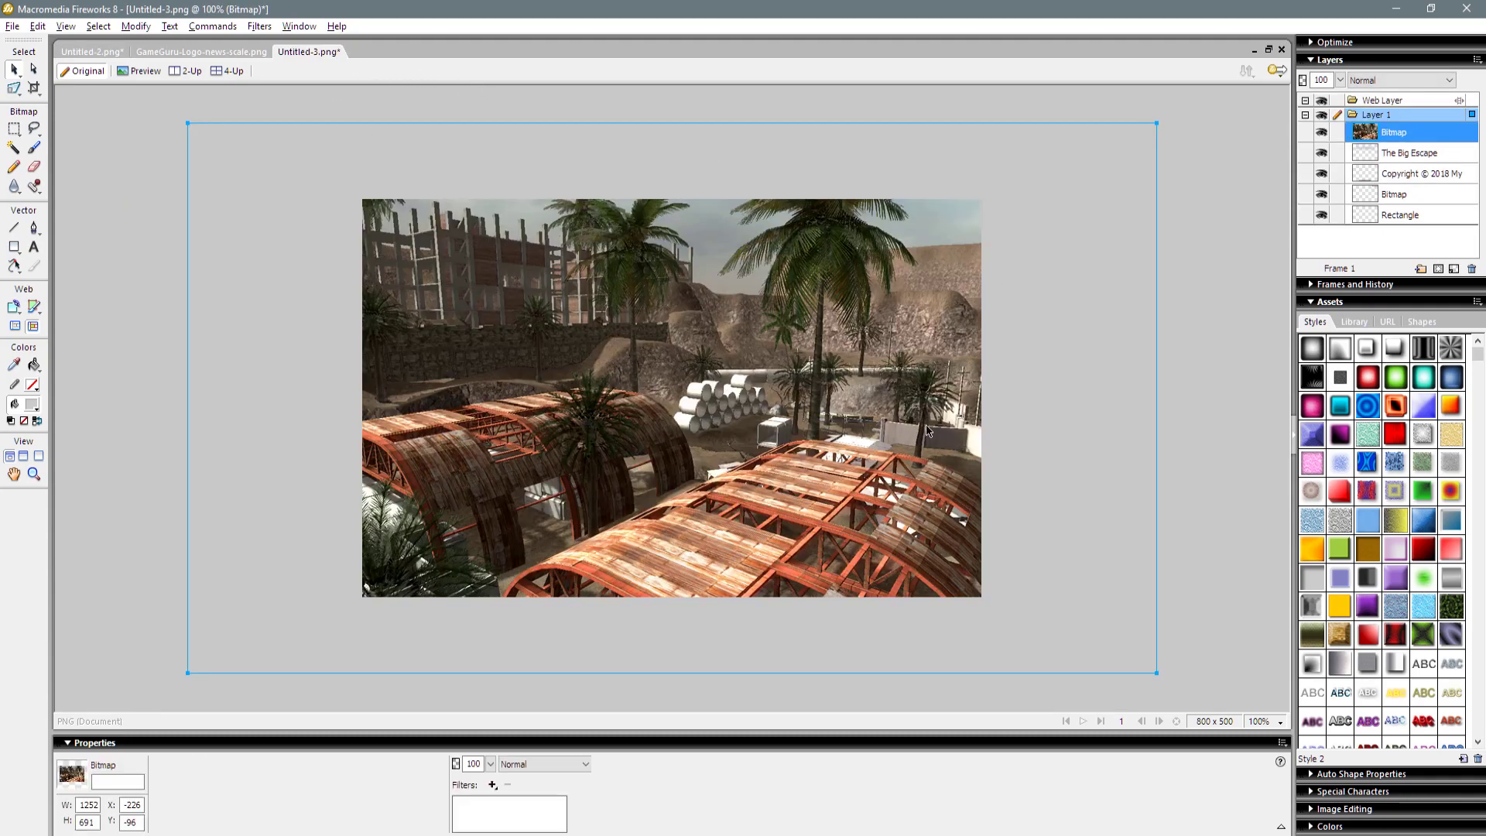
pyautogui.moveTo(928, 431); pyautogui.dragTo(915, 509)
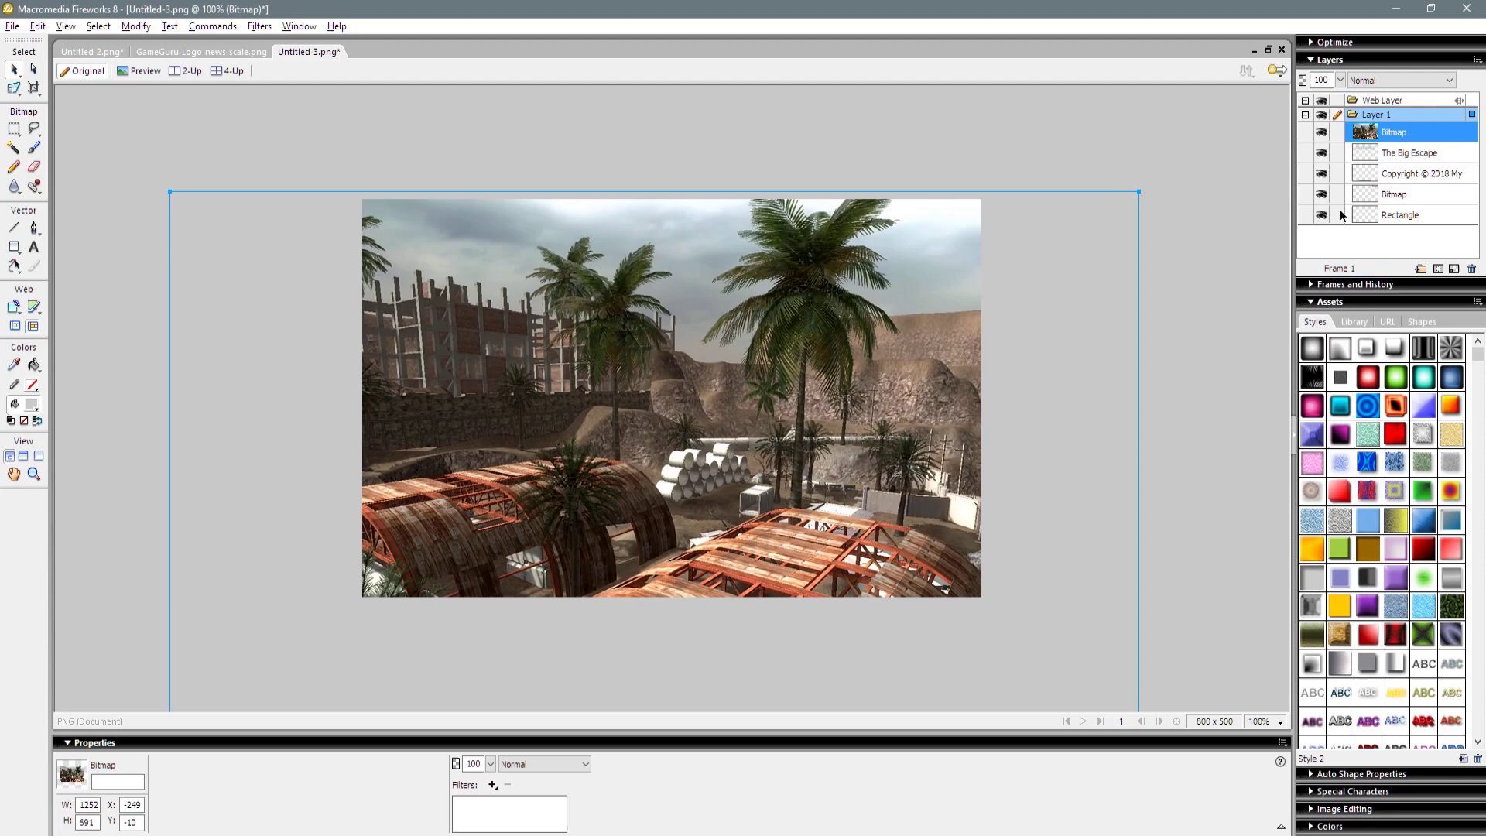
pyautogui.moveTo(1363, 140); pyautogui.dragTo(1379, 234)
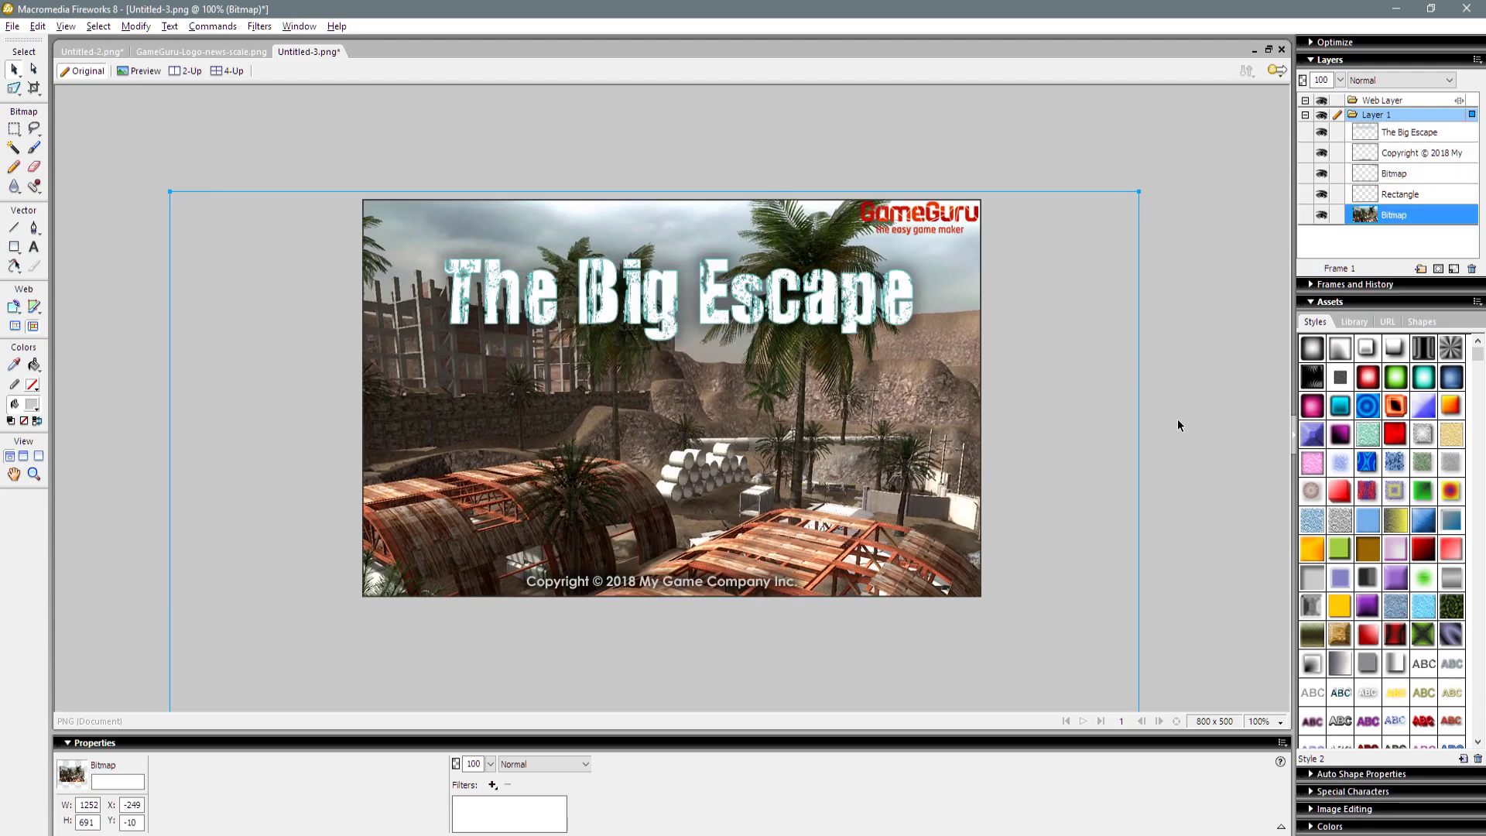
pyautogui.moveTo(1122, 418); pyautogui.dragTo(1082, 423)
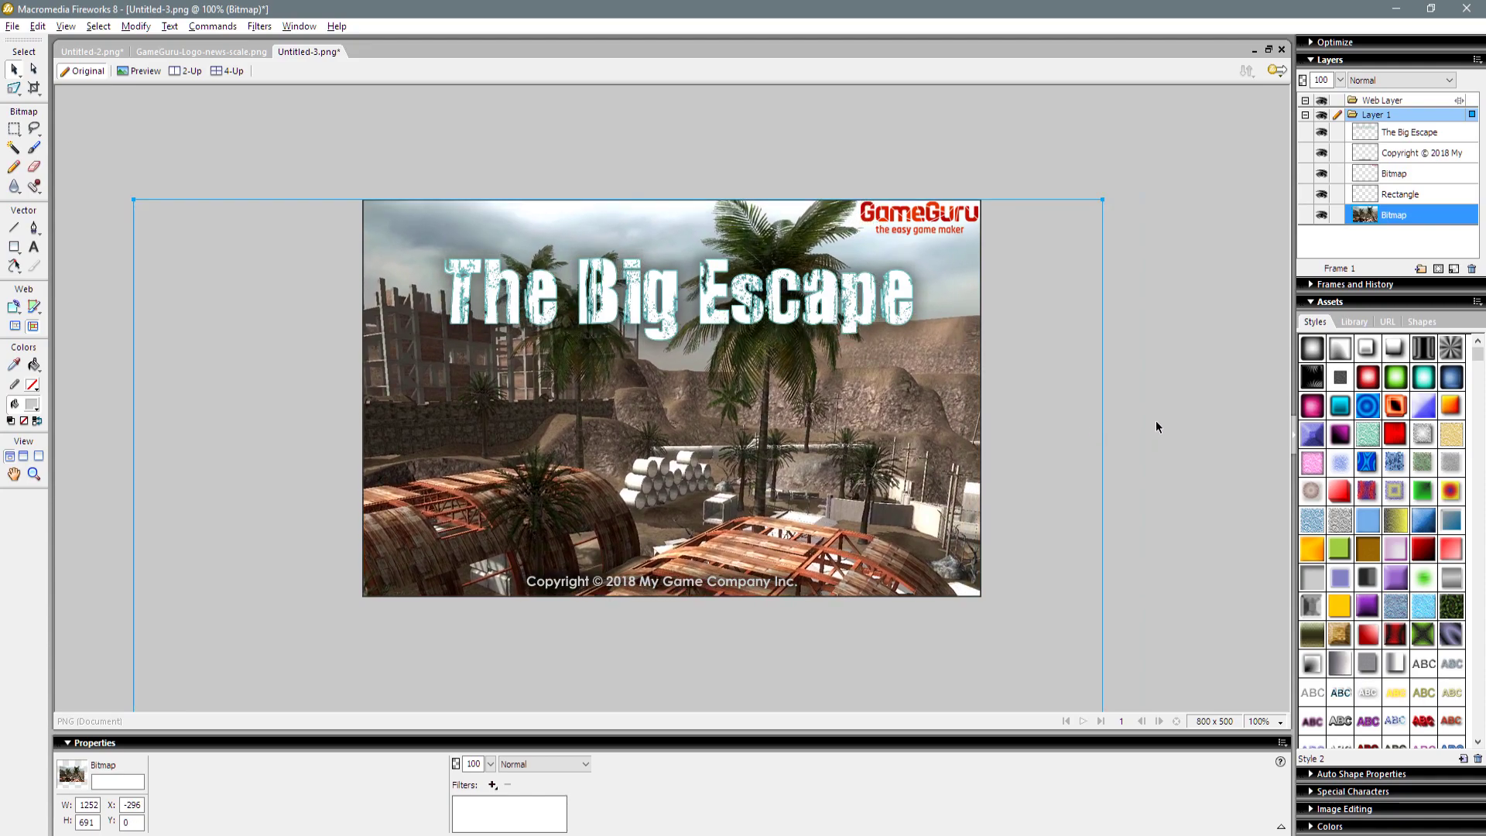
pyautogui.click(1178, 415)
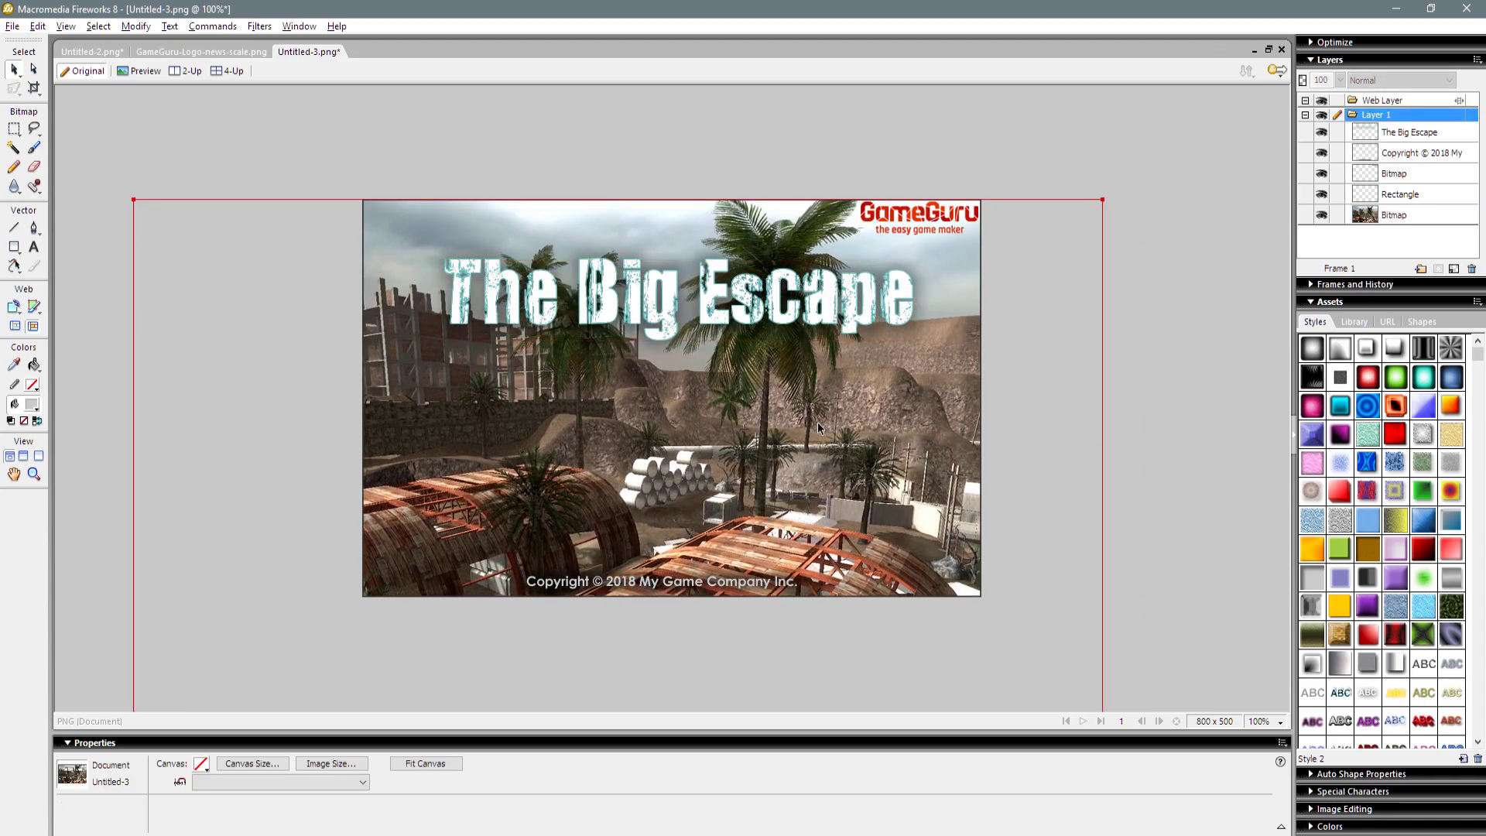
# Set the export format to JPEG and preview the whole image
pyautogui.hotkey('ctrl', 'shift', 'x')
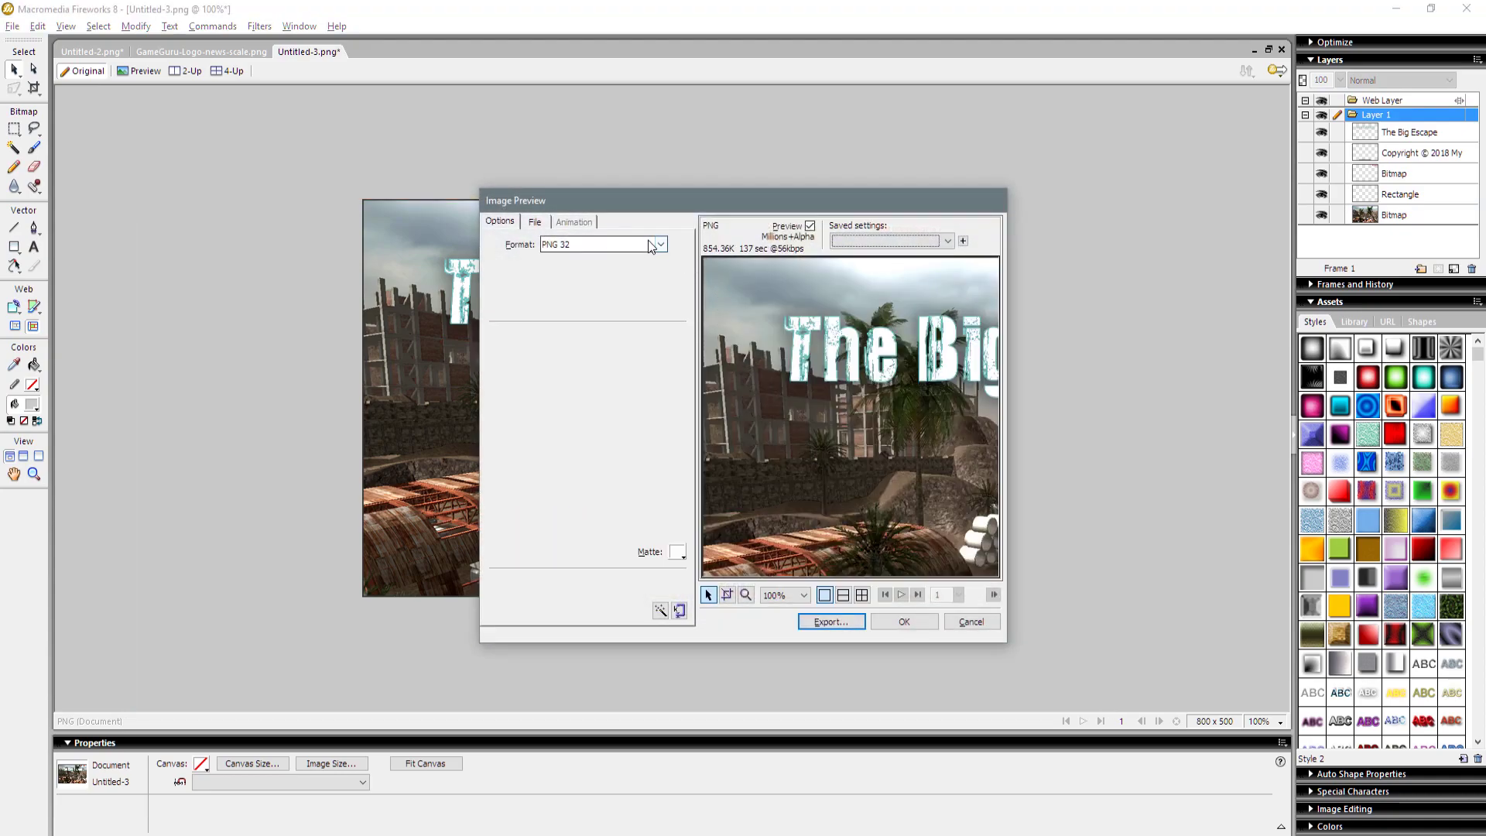
pyautogui.click(650, 247)
pyautogui.click(633, 278)
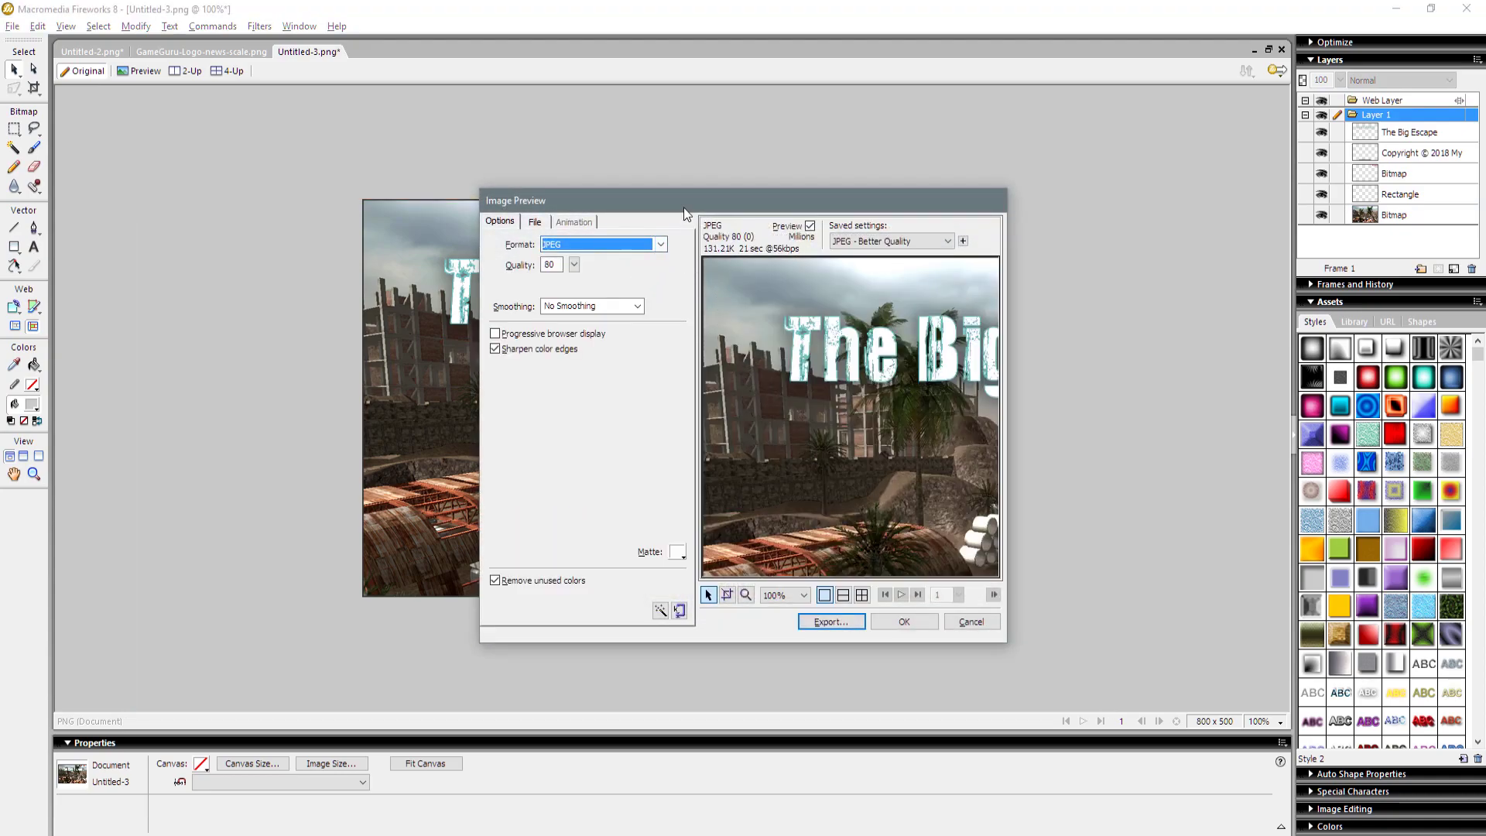
pyautogui.doubleClick(684, 206)
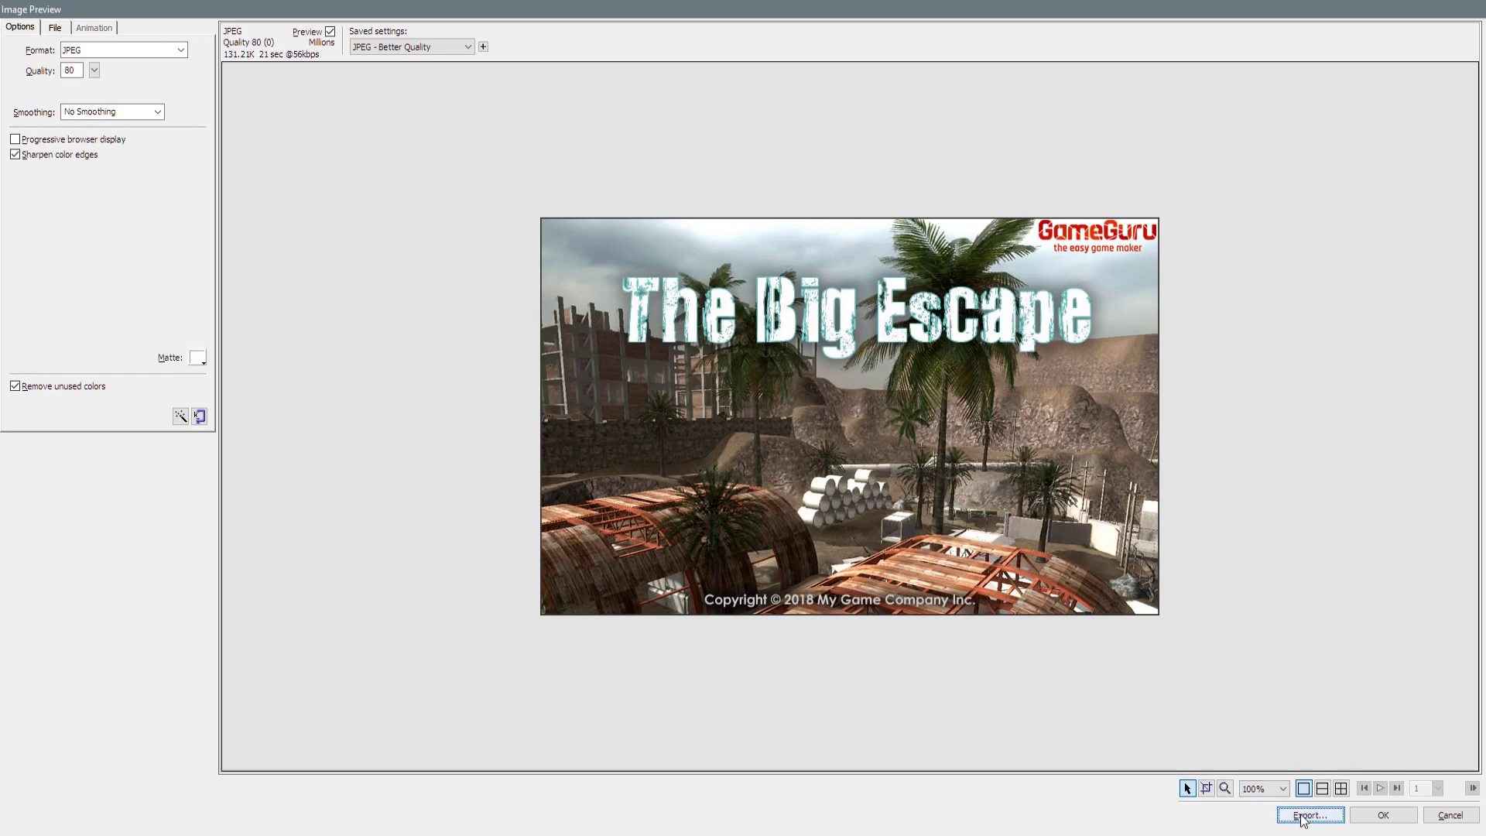
pyautogui.click(1303, 817)
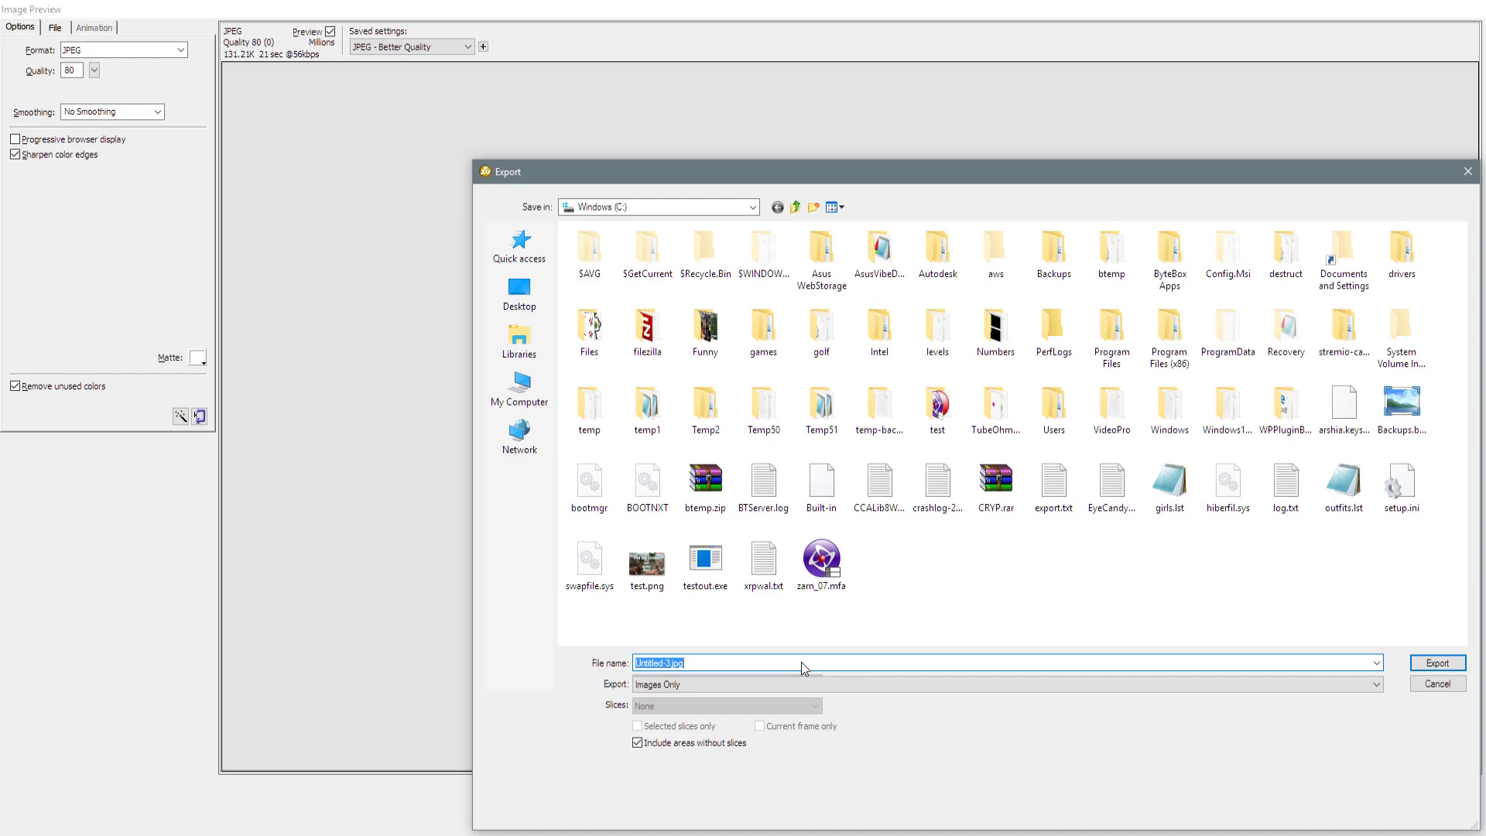
# Export it as 'bigescape' into %appdata%\m4d\splash\The Big Escape
pyautogui.moveTo(886, 175); pyautogui.dragTo(744, 141)
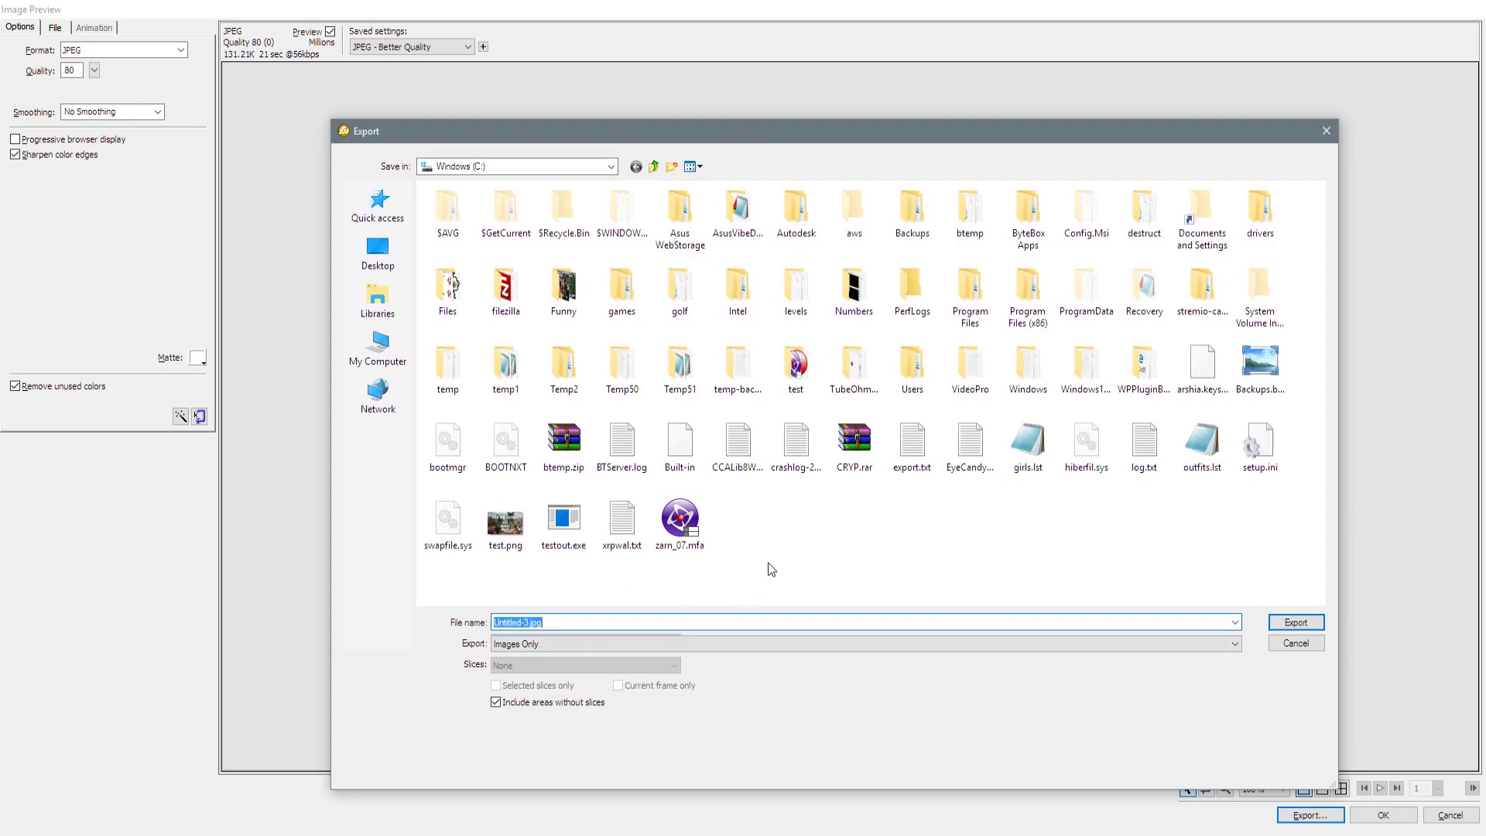
pyautogui.press('BackSpace')
pyautogui.write('%appdata%')
pyautogui.press('Return')
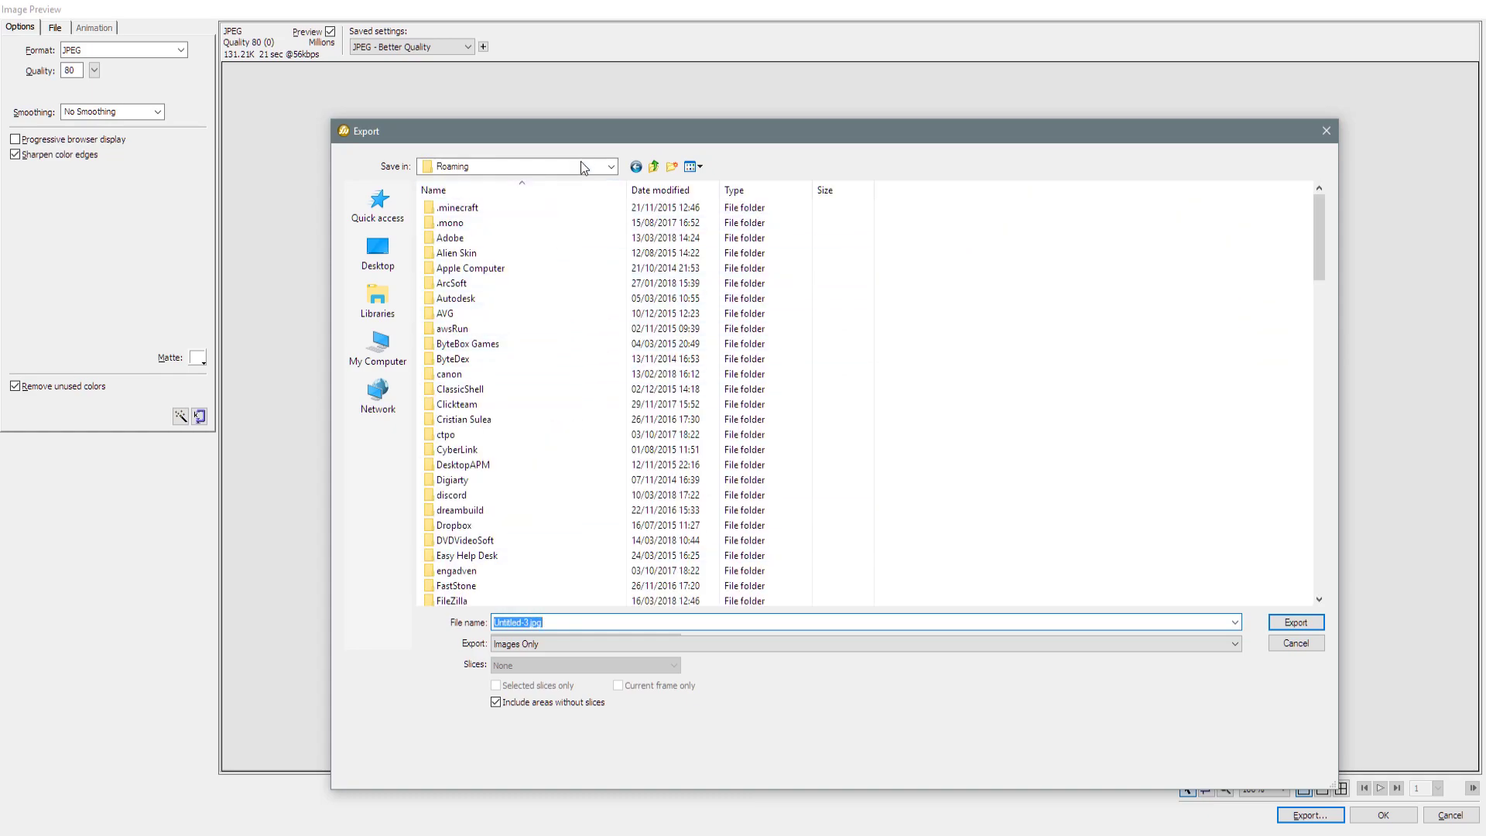
pyautogui.scroll(-12, 585, 405)
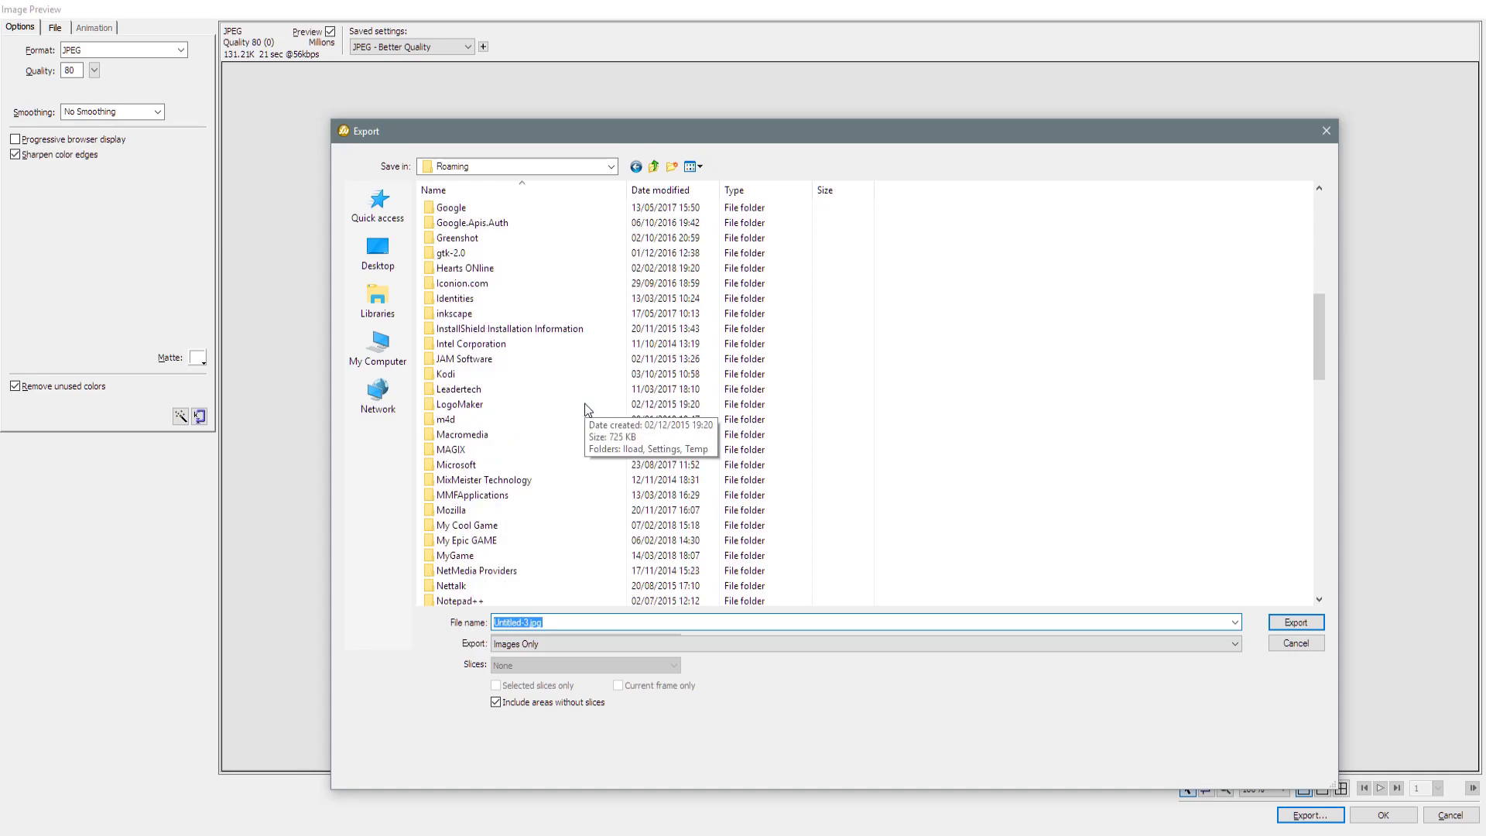
pyautogui.click(471, 418)
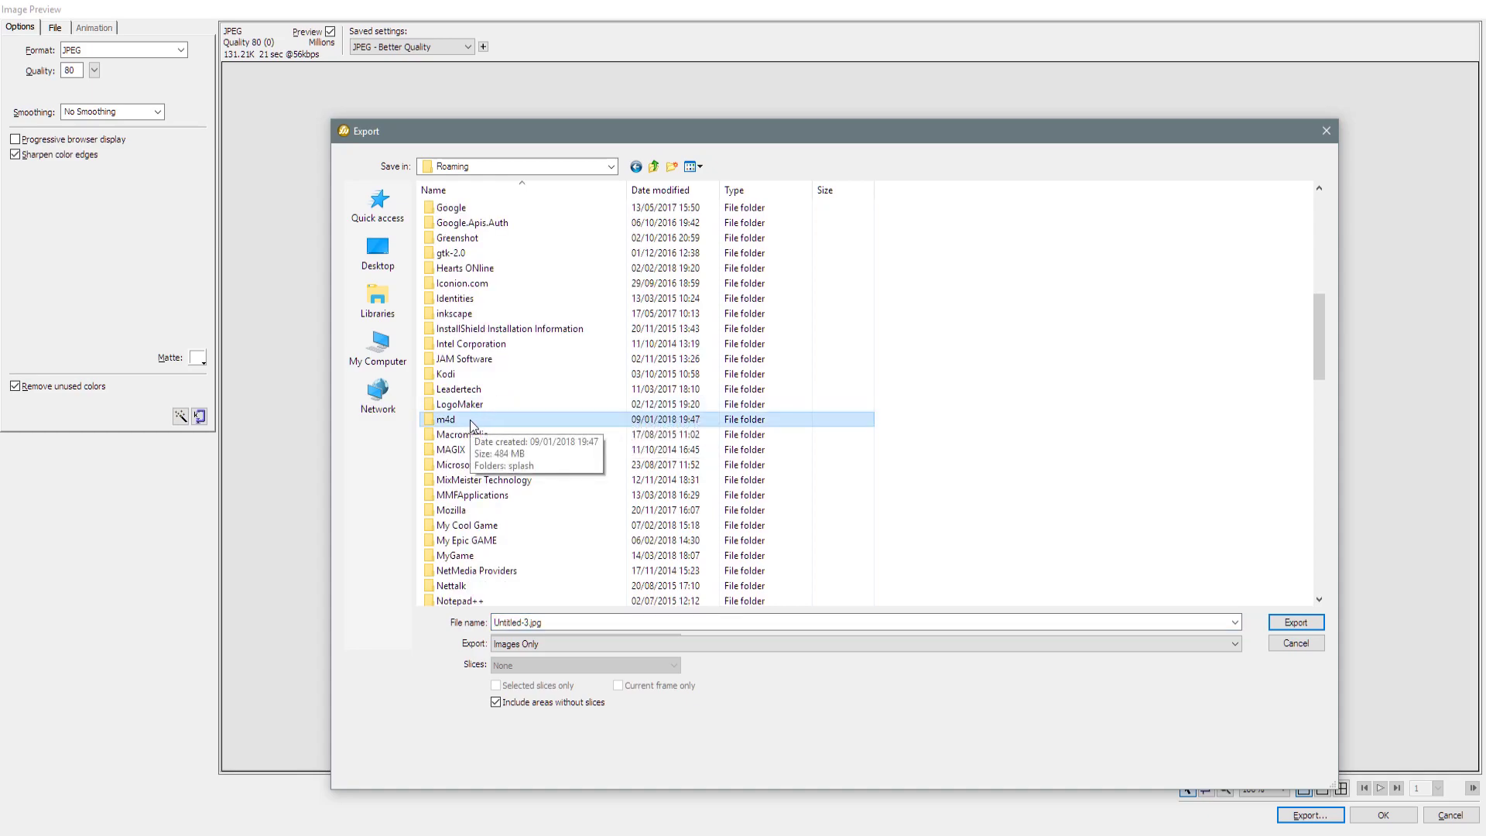
pyautogui.doubleClick(470, 419)
pyautogui.doubleClick(492, 211)
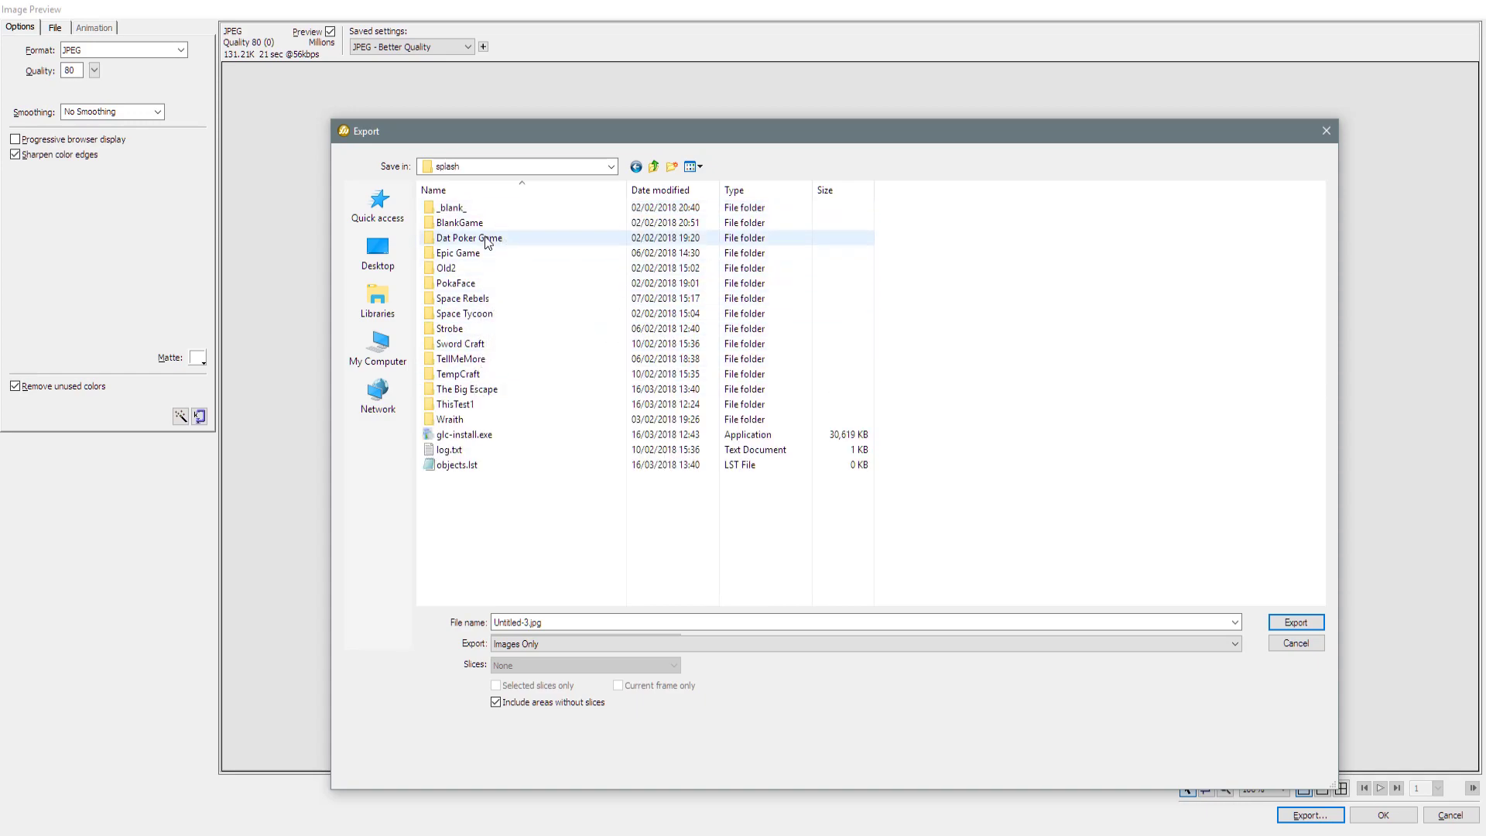
pyautogui.doubleClick(512, 391)
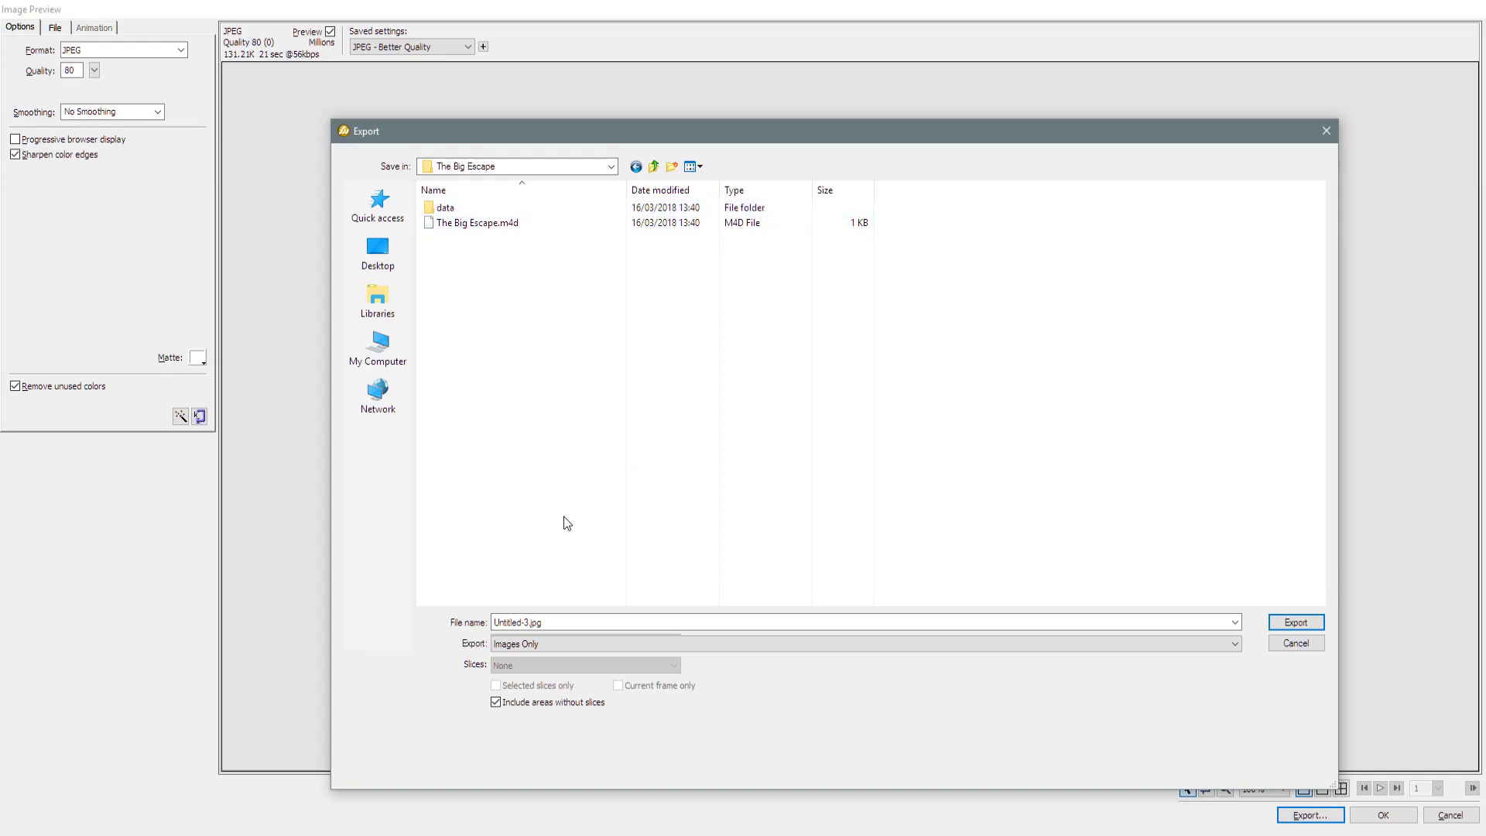
pyautogui.doubleClick(651, 622)
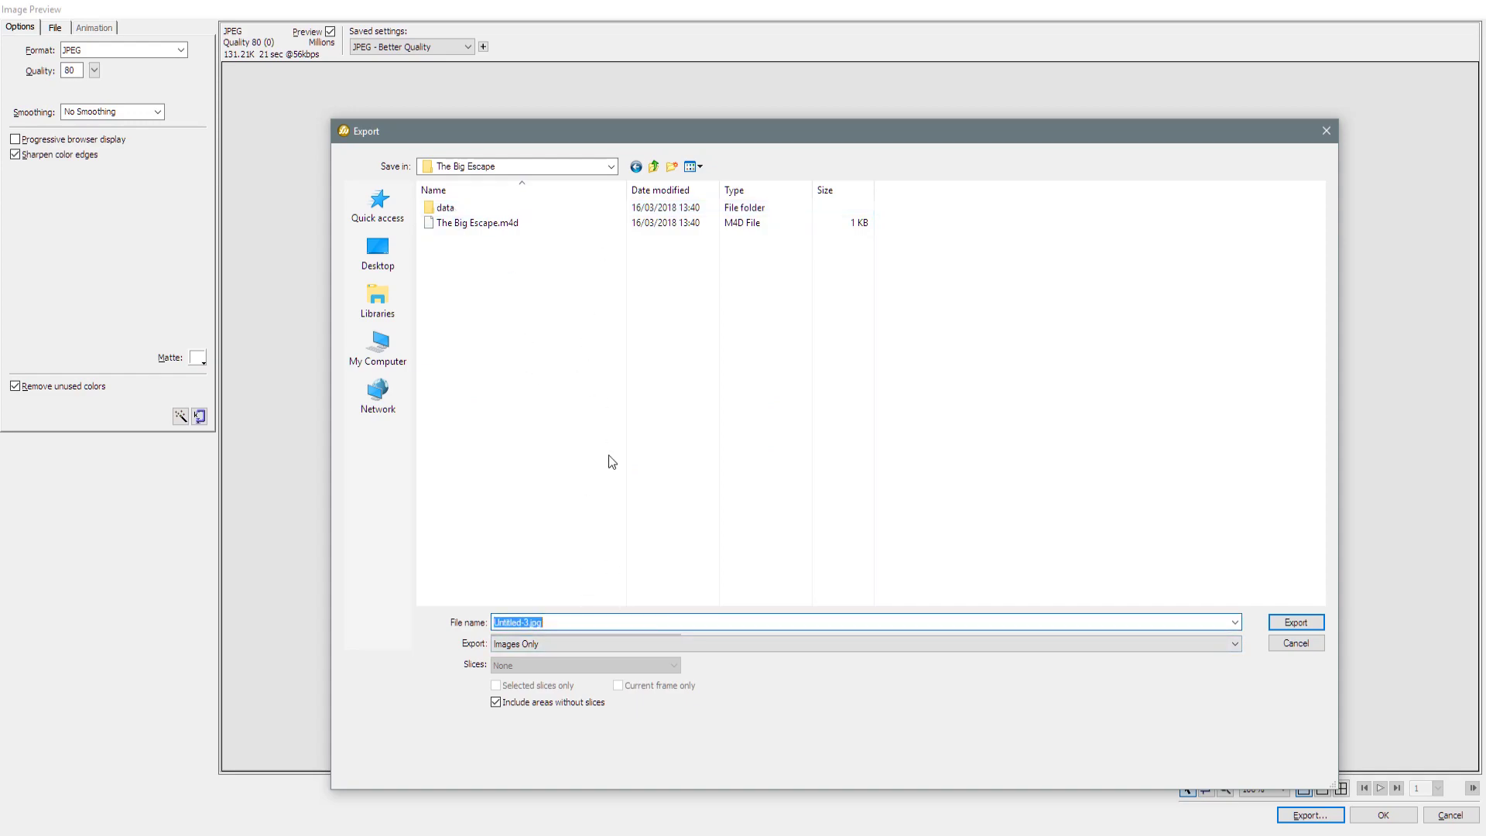
pyautogui.write('bigescape')
pyautogui.press('Return')
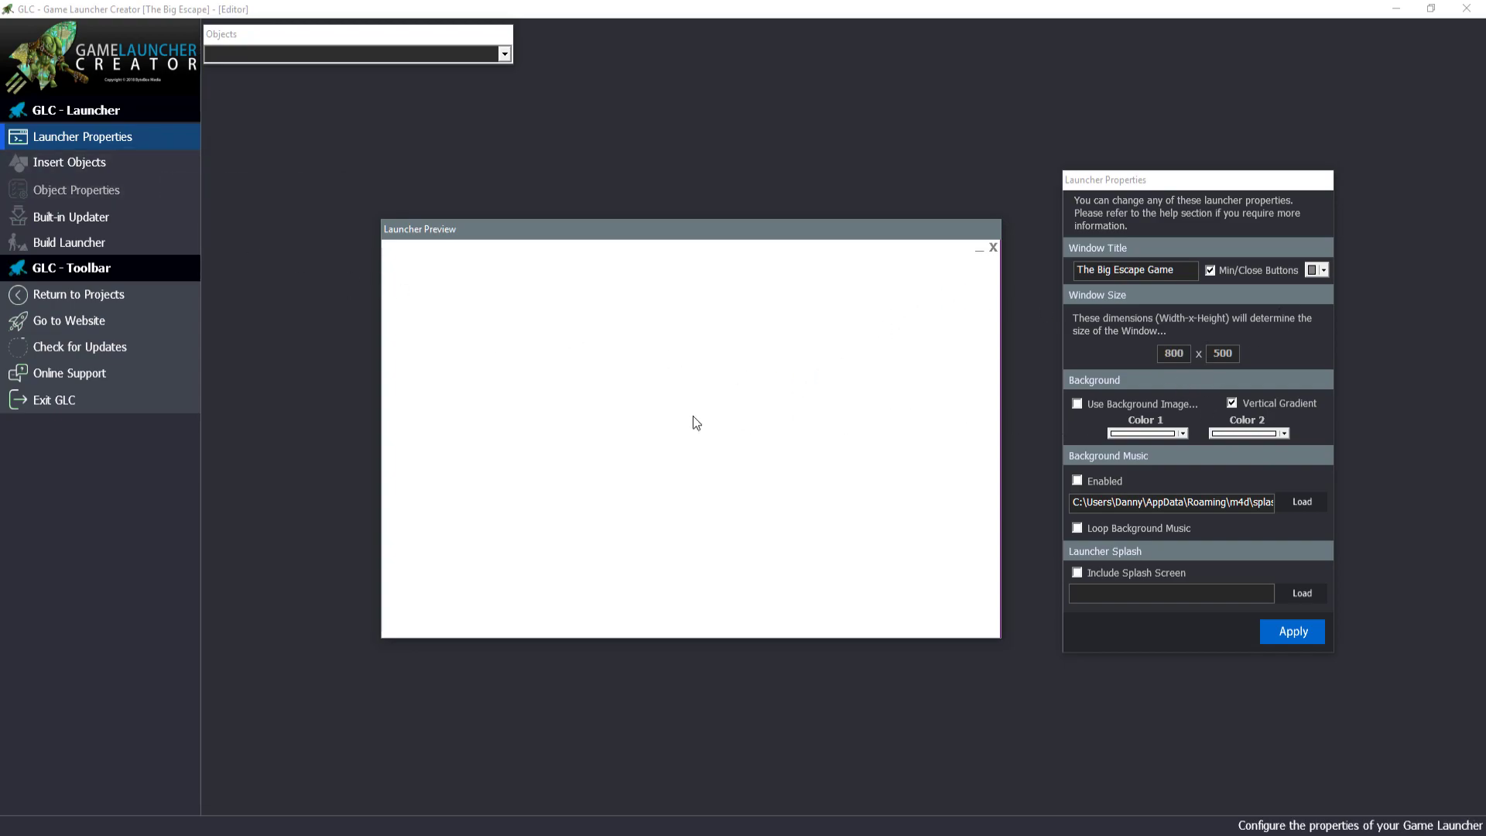
# Set the launcher background to the backdrop.jpg image from The Big Escape folder and apply
pyautogui.moveTo(750, 229); pyautogui.dragTo(712, 186)
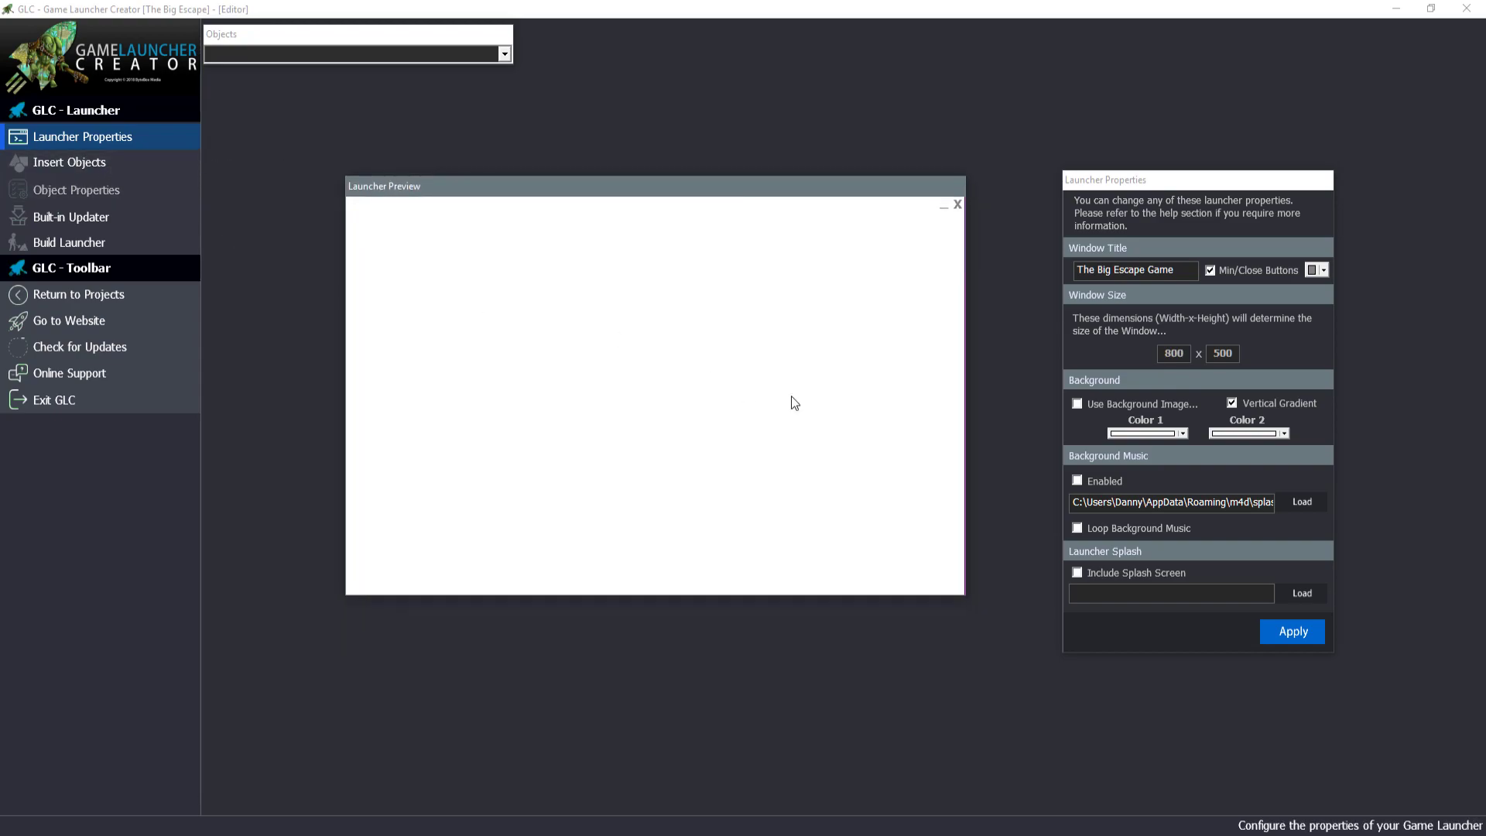
pyautogui.click(1077, 403)
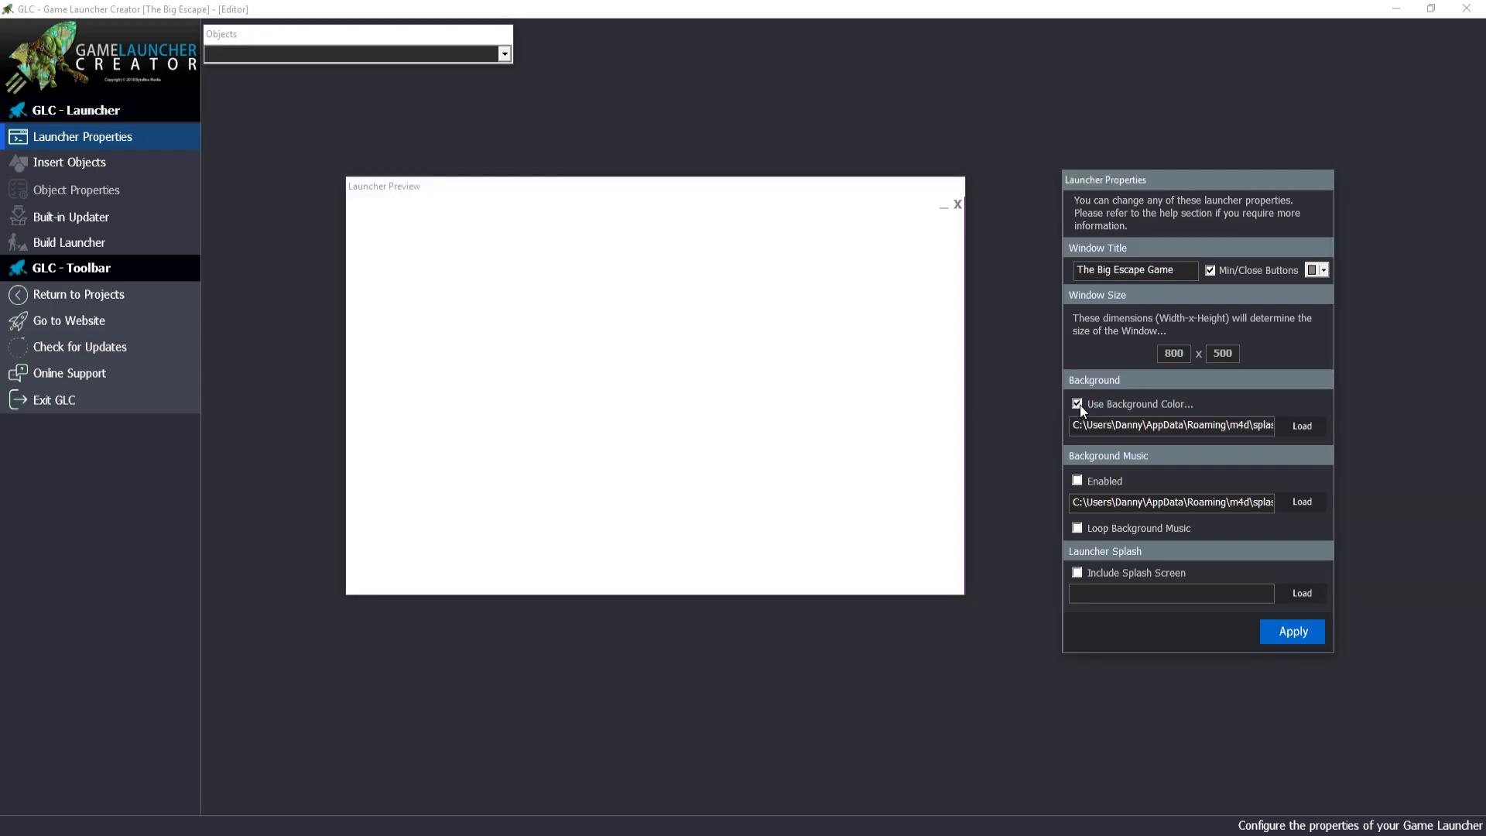
pyautogui.click(1153, 424)
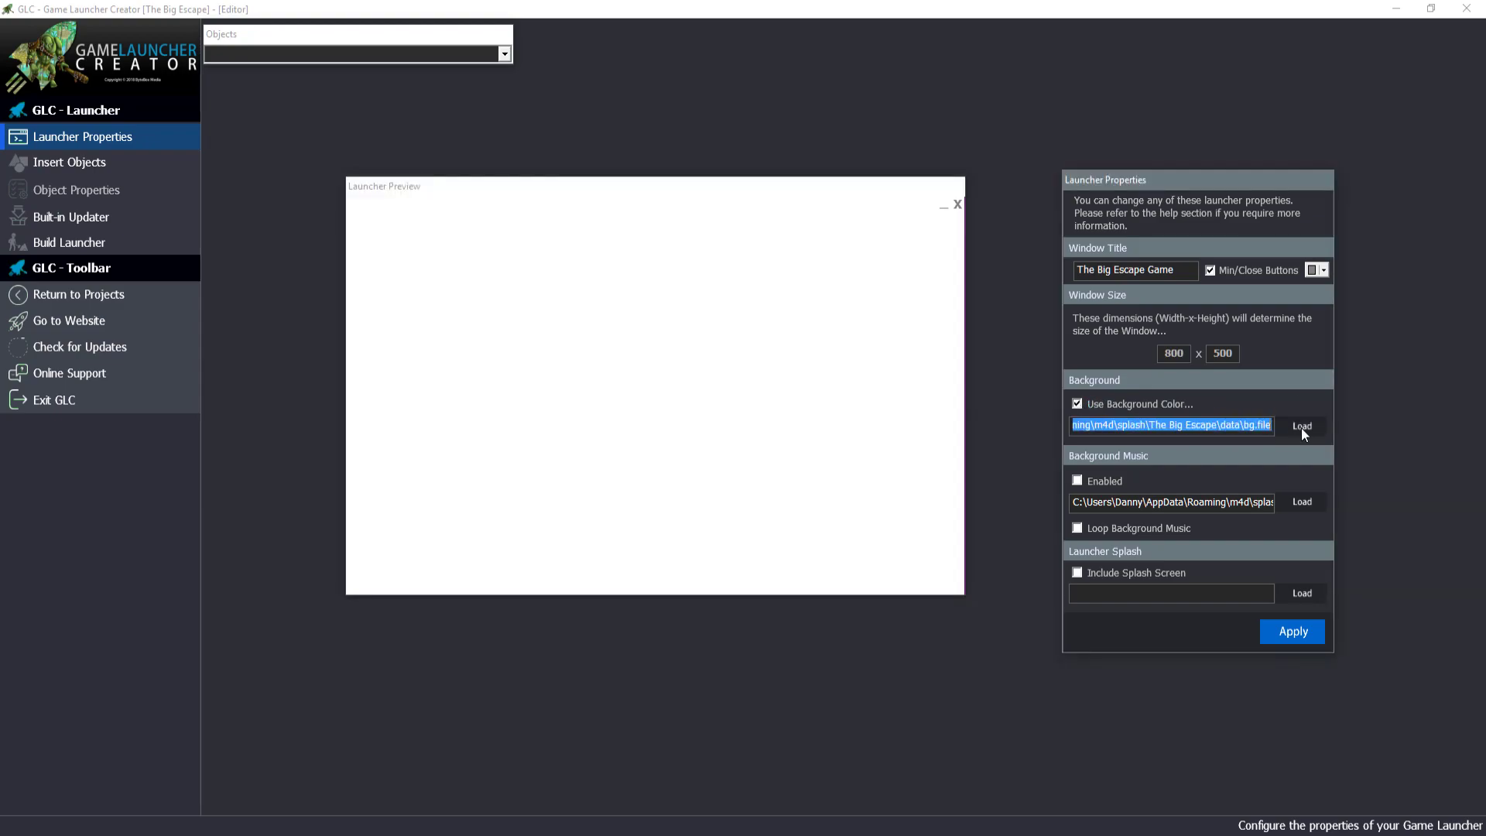
pyautogui.click(1302, 426)
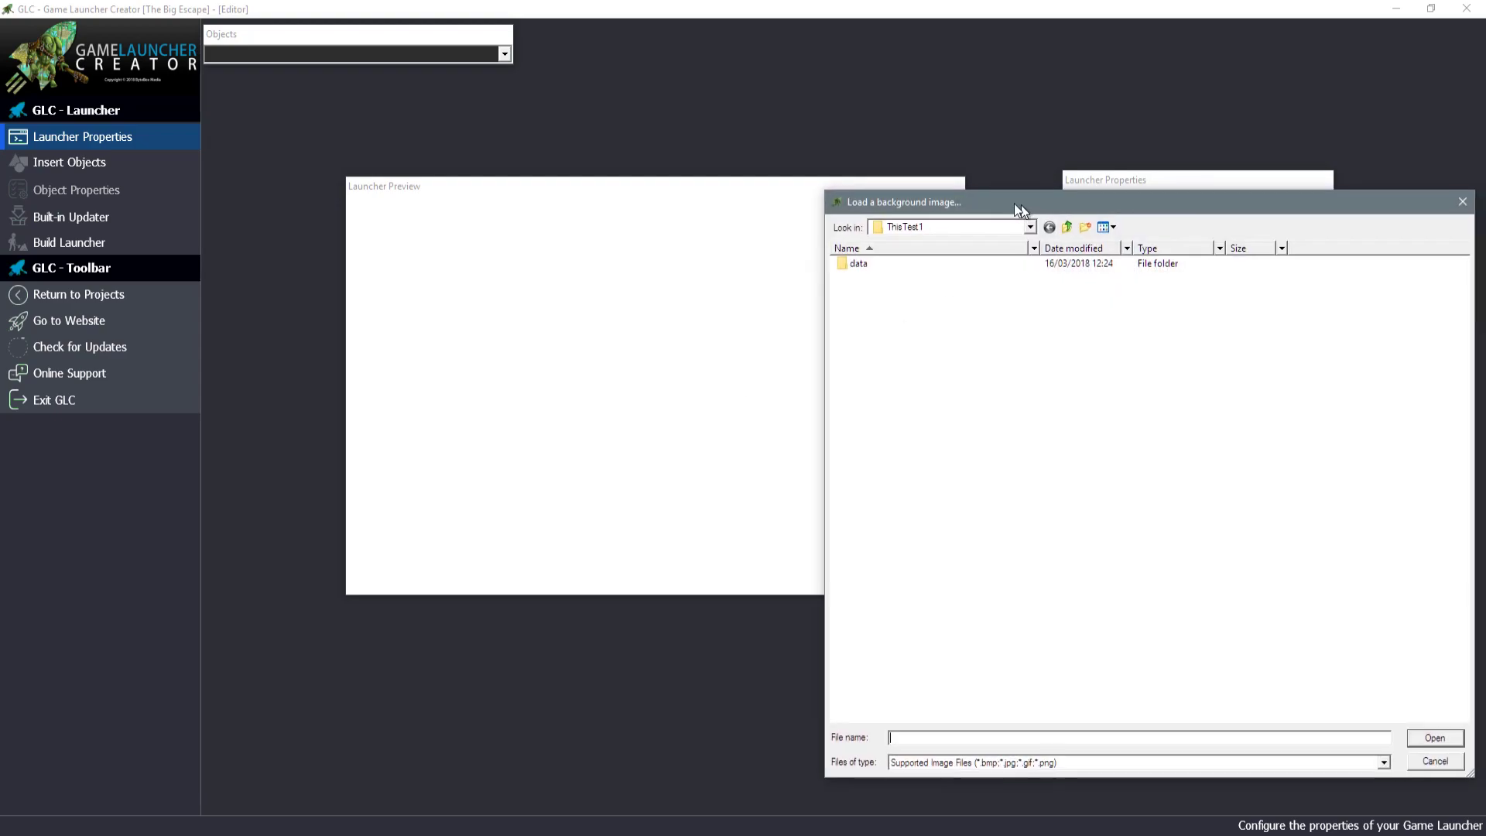
pyautogui.moveTo(1014, 203); pyautogui.dragTo(749, 156)
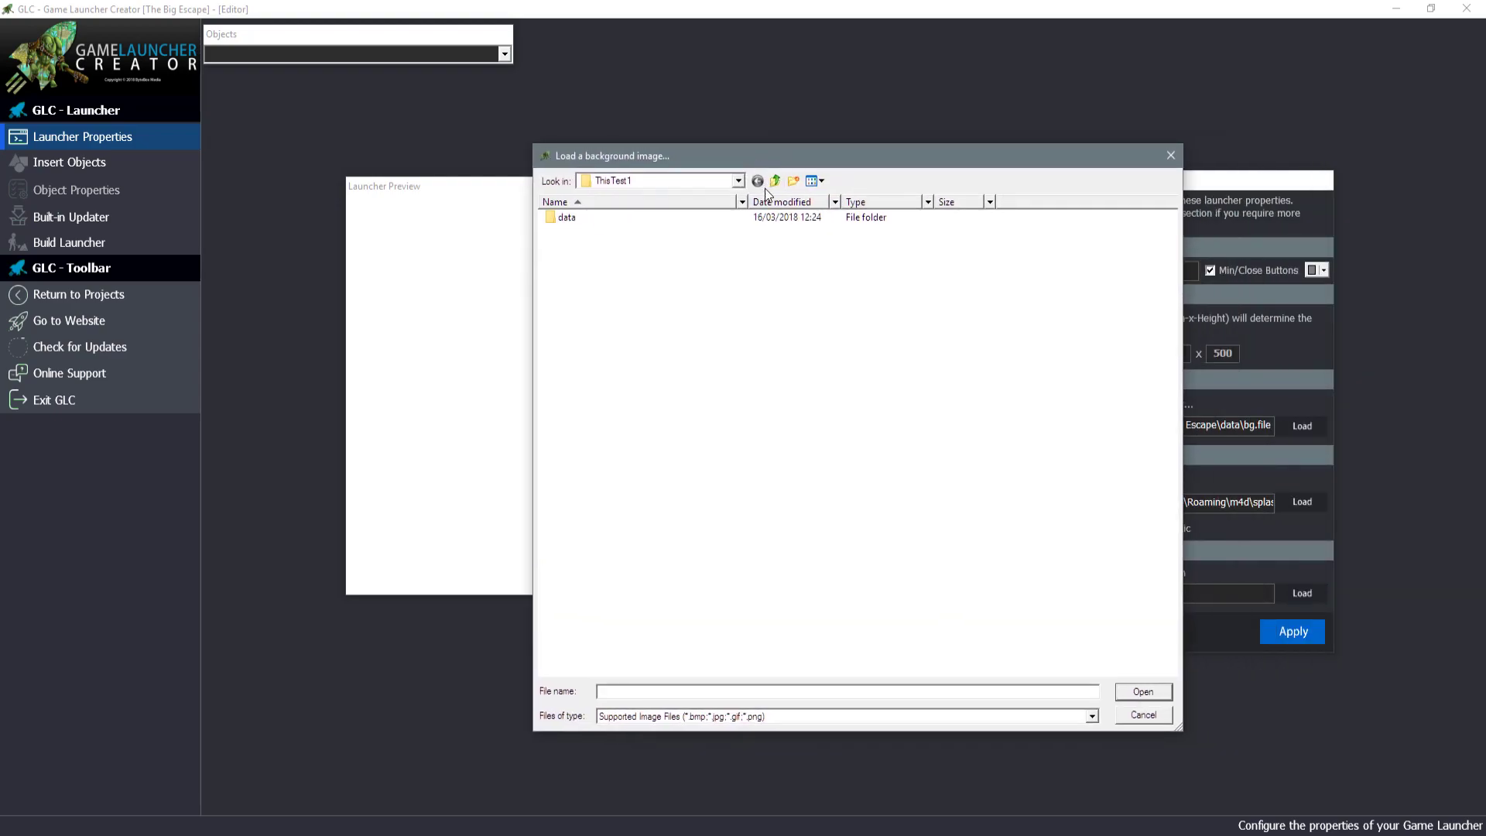
pyautogui.click(775, 181)
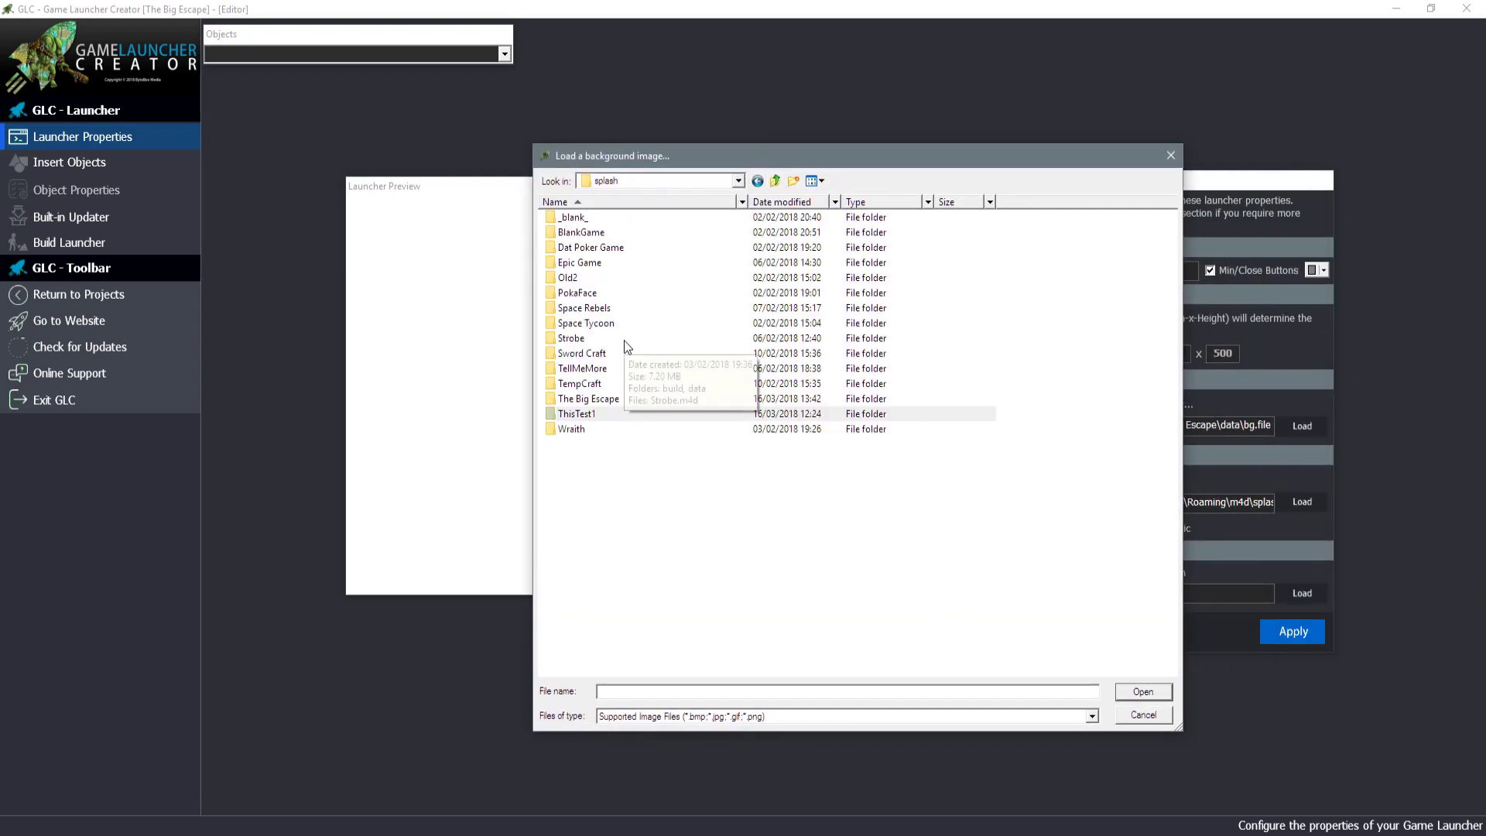
pyautogui.doubleClick(619, 398)
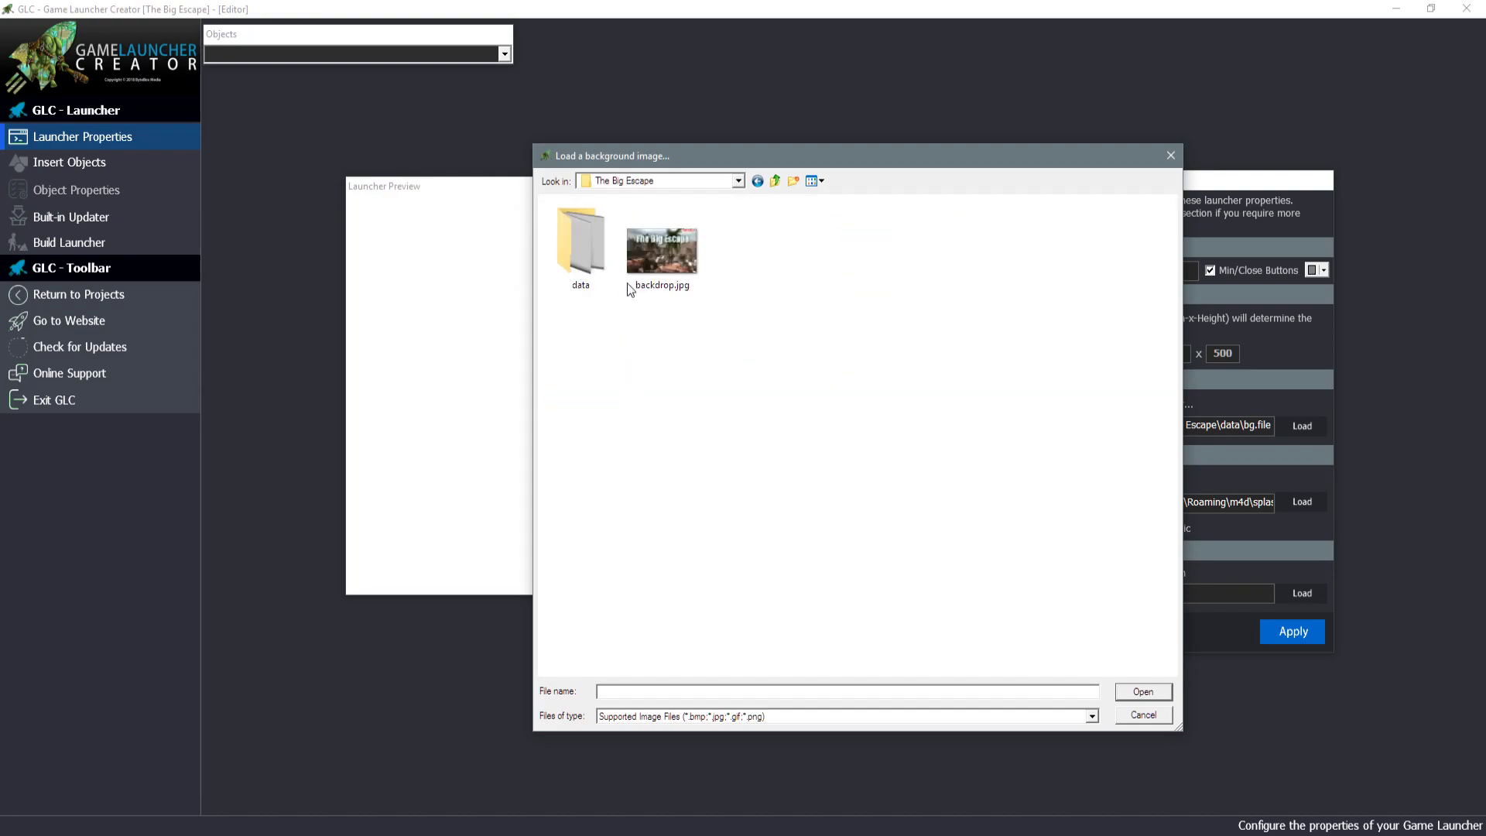
pyautogui.click(671, 267)
pyautogui.click(1125, 693)
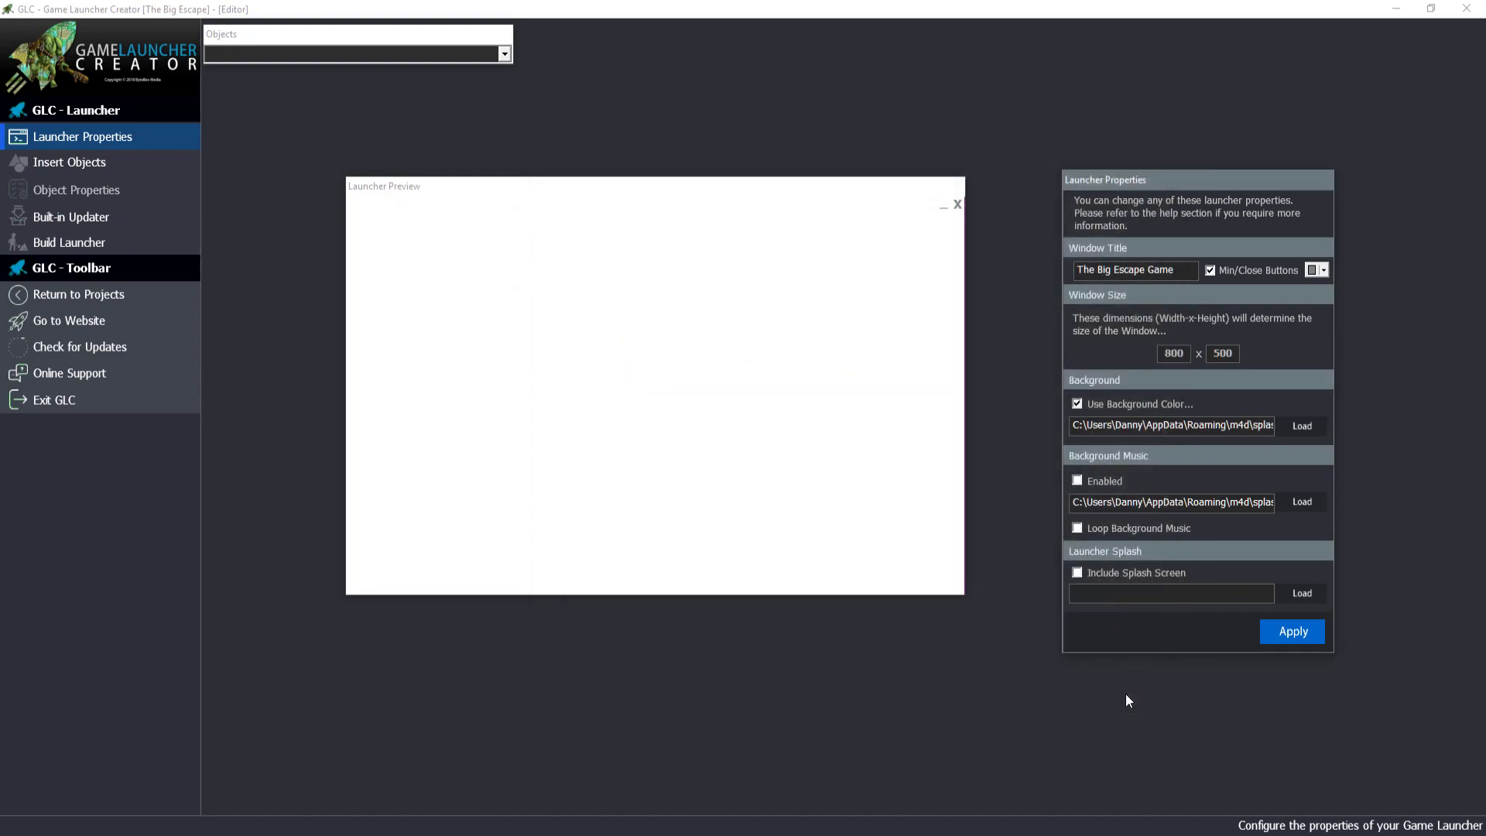
pyautogui.click(1275, 626)
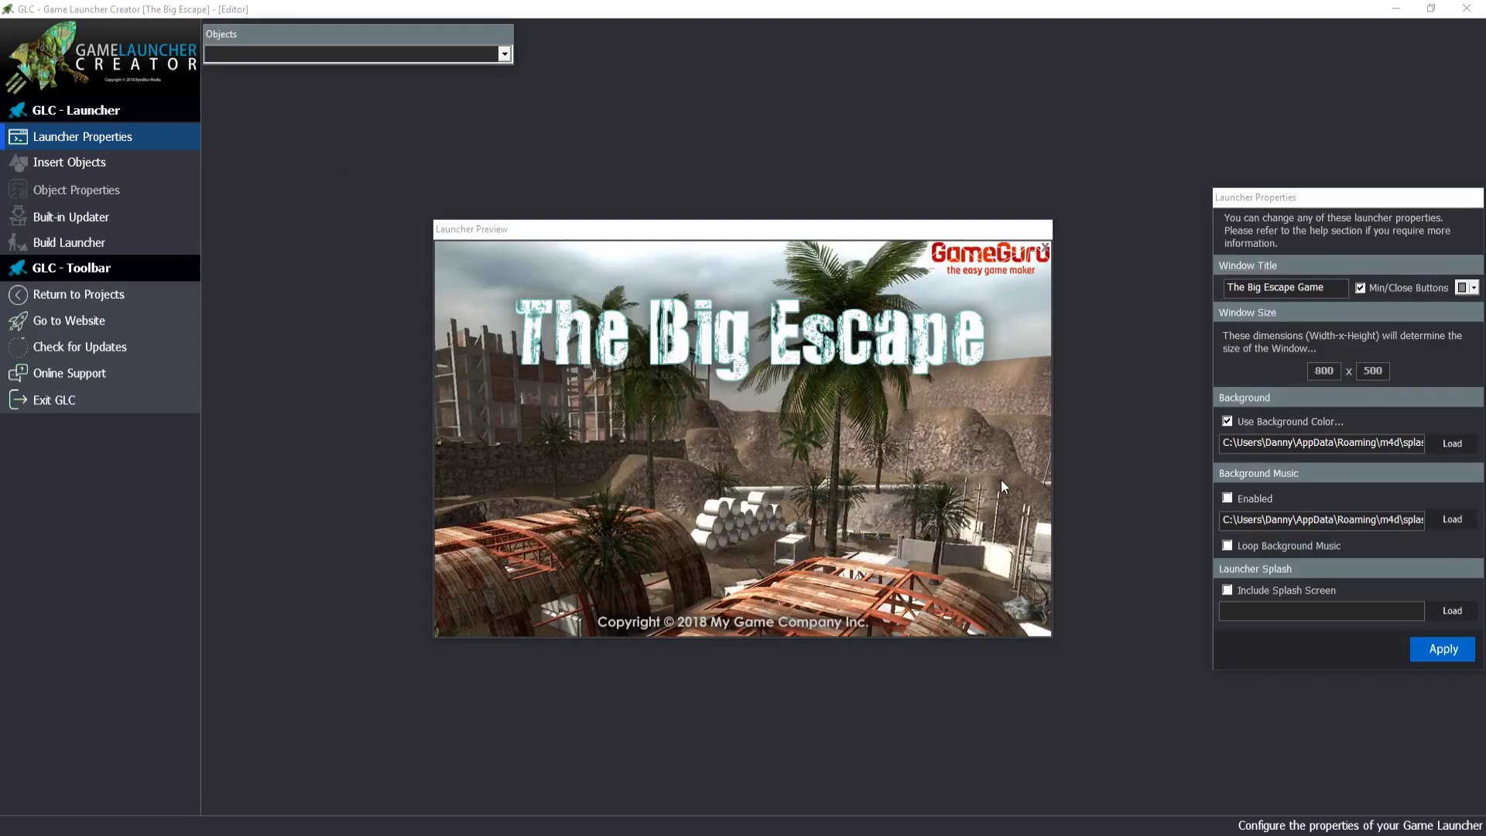
# Rearrange the preview and properties panels, check the background path, then show insertable objects
pyautogui.moveTo(815, 225); pyautogui.dragTo(782, 237)
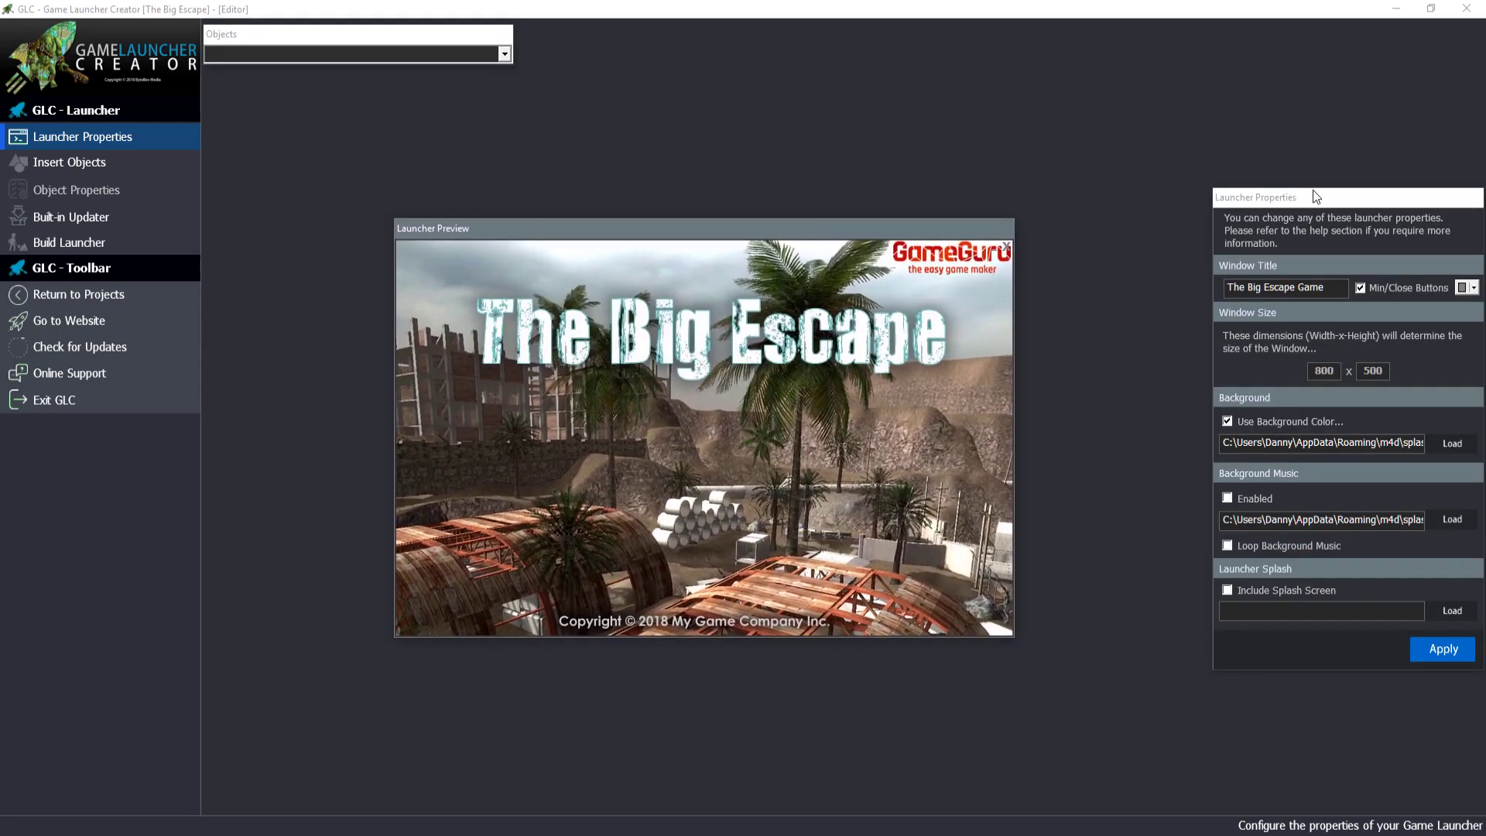
pyautogui.moveTo(1312, 196); pyautogui.dragTo(1178, 188)
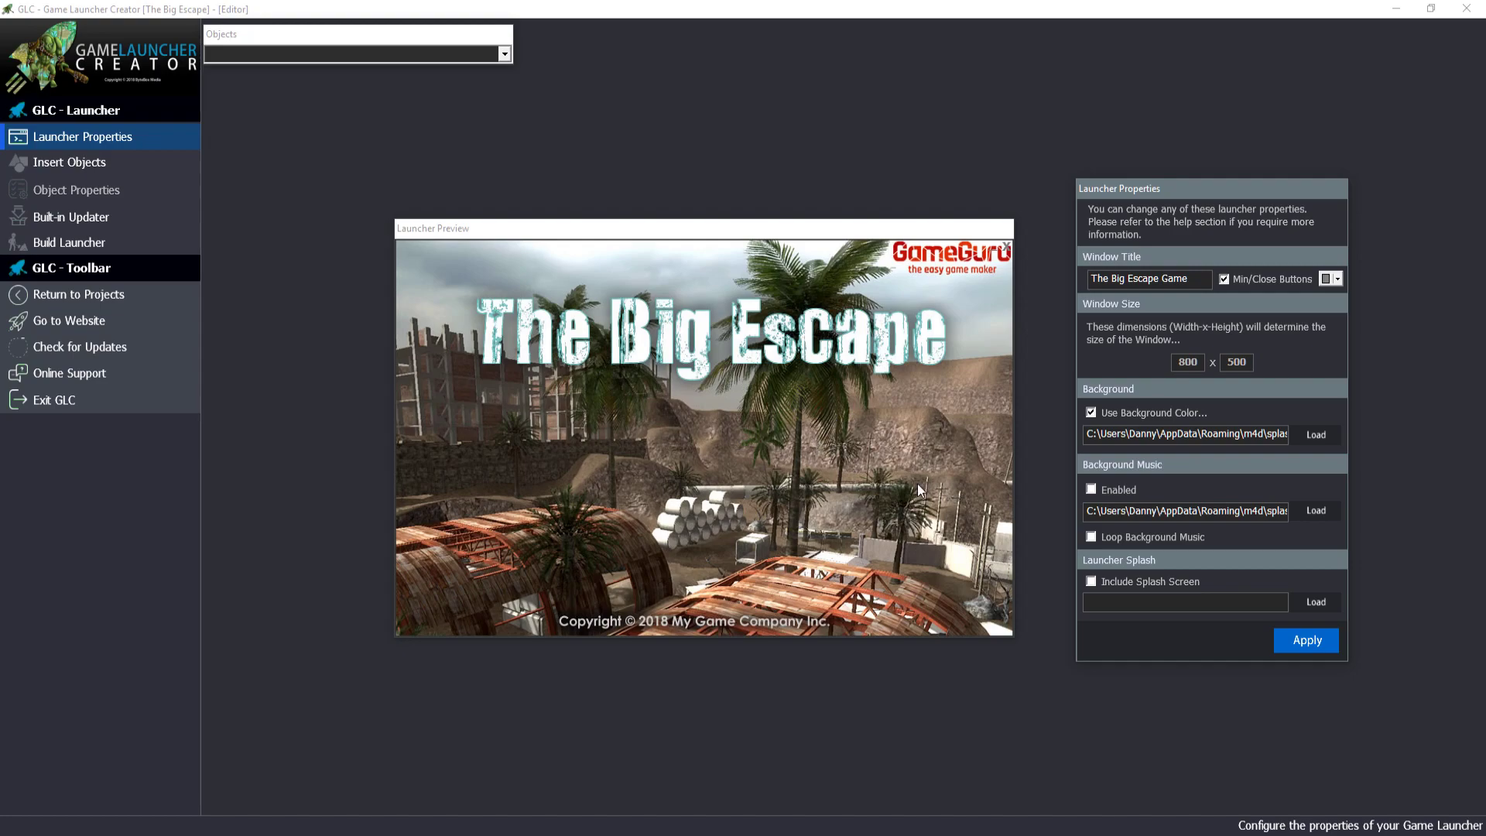
pyautogui.moveTo(1151, 433); pyautogui.dragTo(1291, 441)
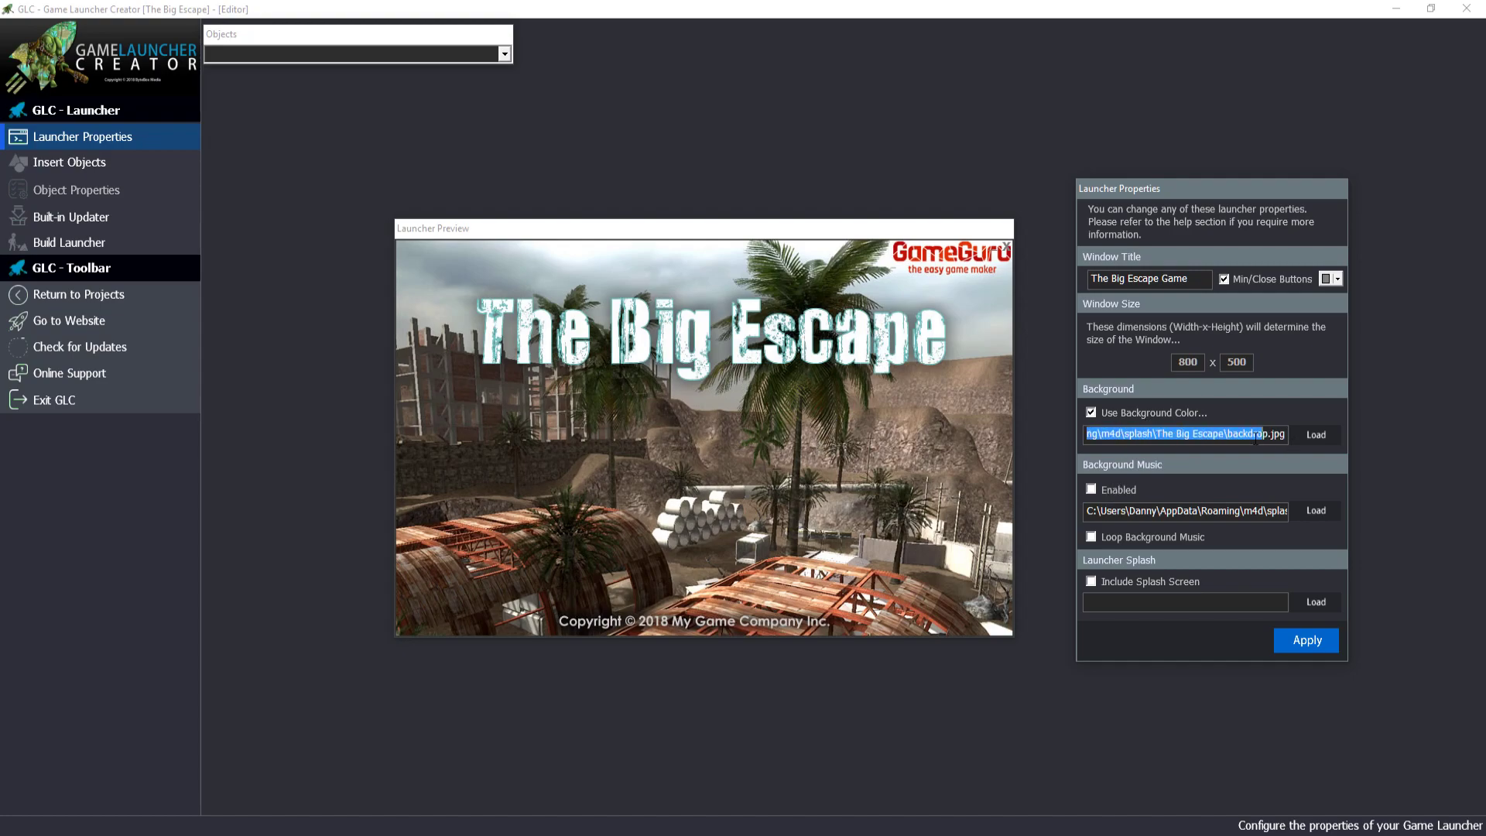
pyautogui.click(1255, 435)
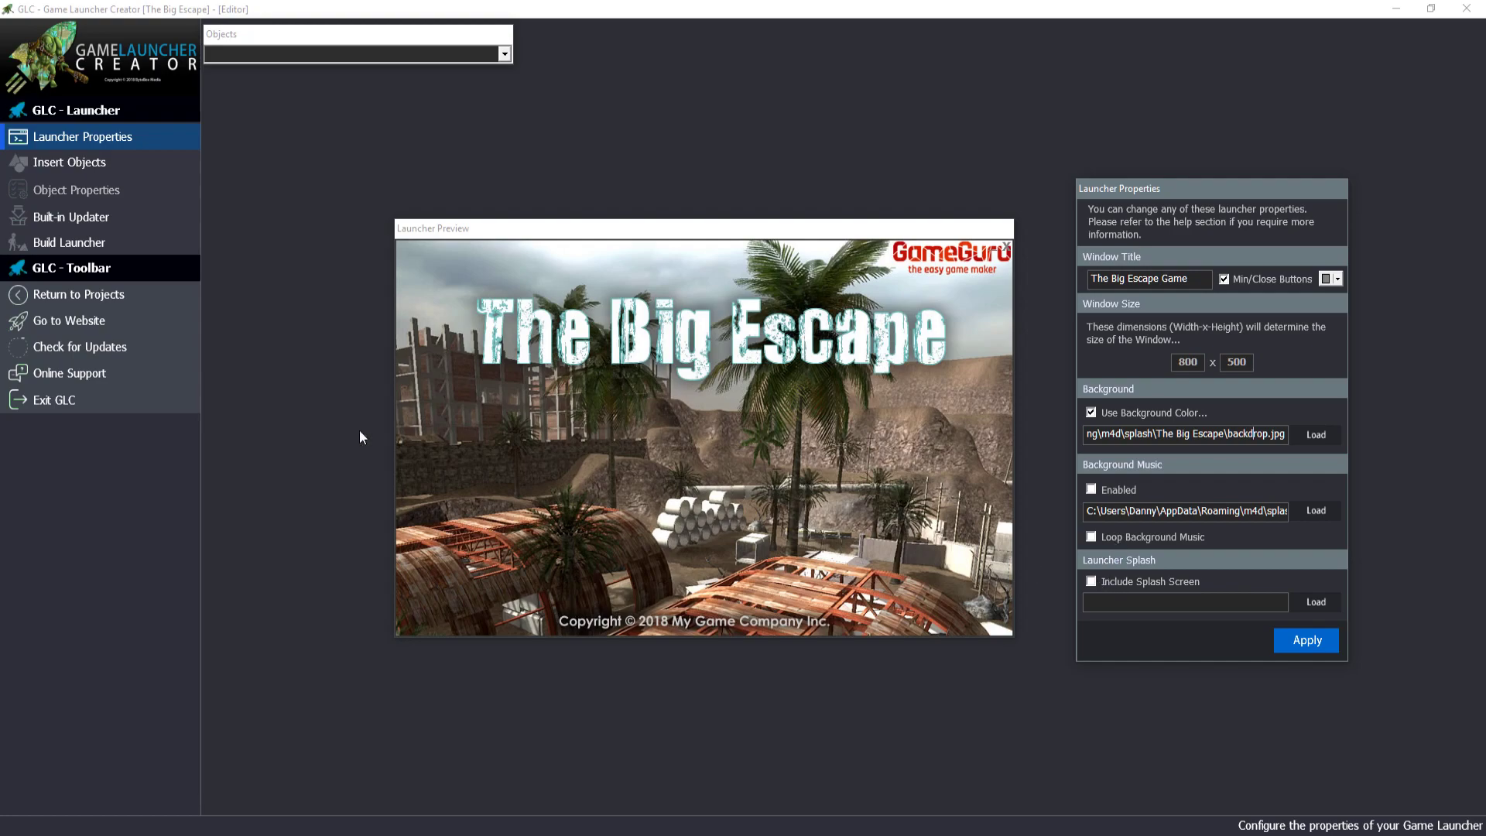
pyautogui.moveTo(604, 230)
pyautogui.mouseDown()
pyautogui.moveTo(553, 215)
pyautogui.moveTo(586, 211)
pyautogui.mouseUp()
pyautogui.moveTo(741, 238); pyautogui.dragTo(764, 266)
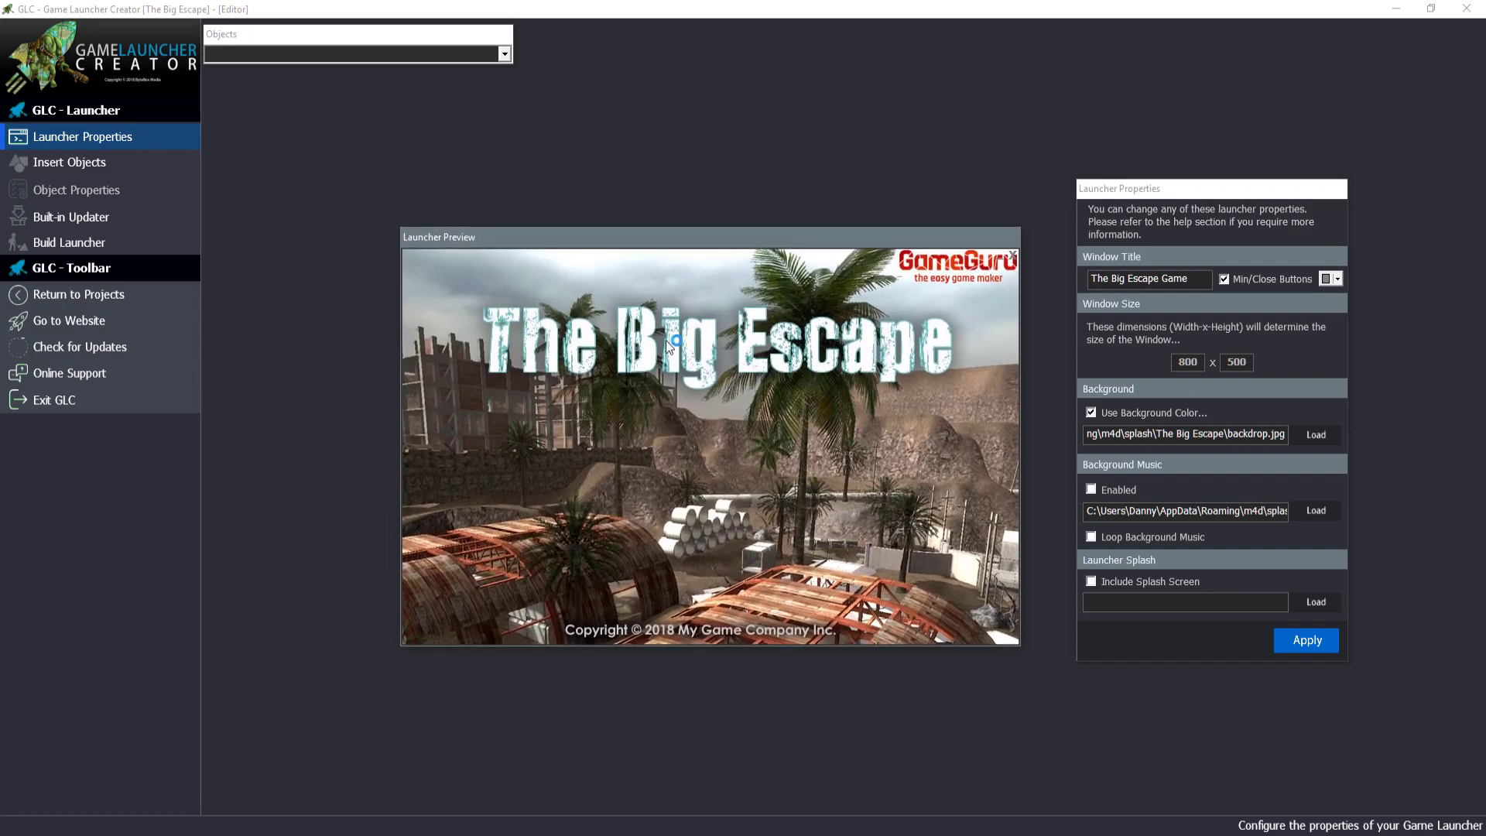
pyautogui.click(77, 162)
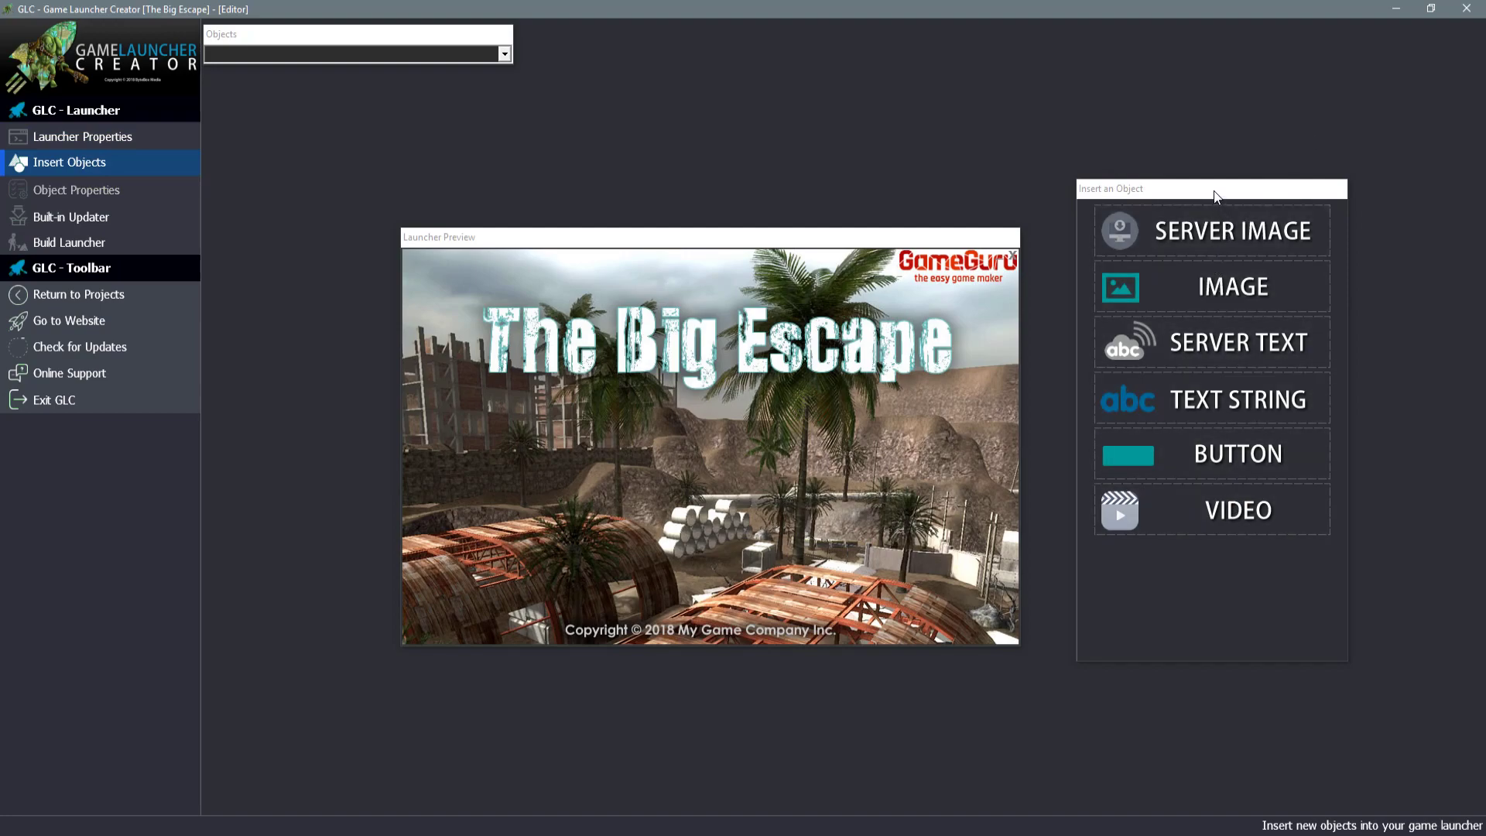
pyautogui.moveTo(1216, 191); pyautogui.dragTo(1188, 204)
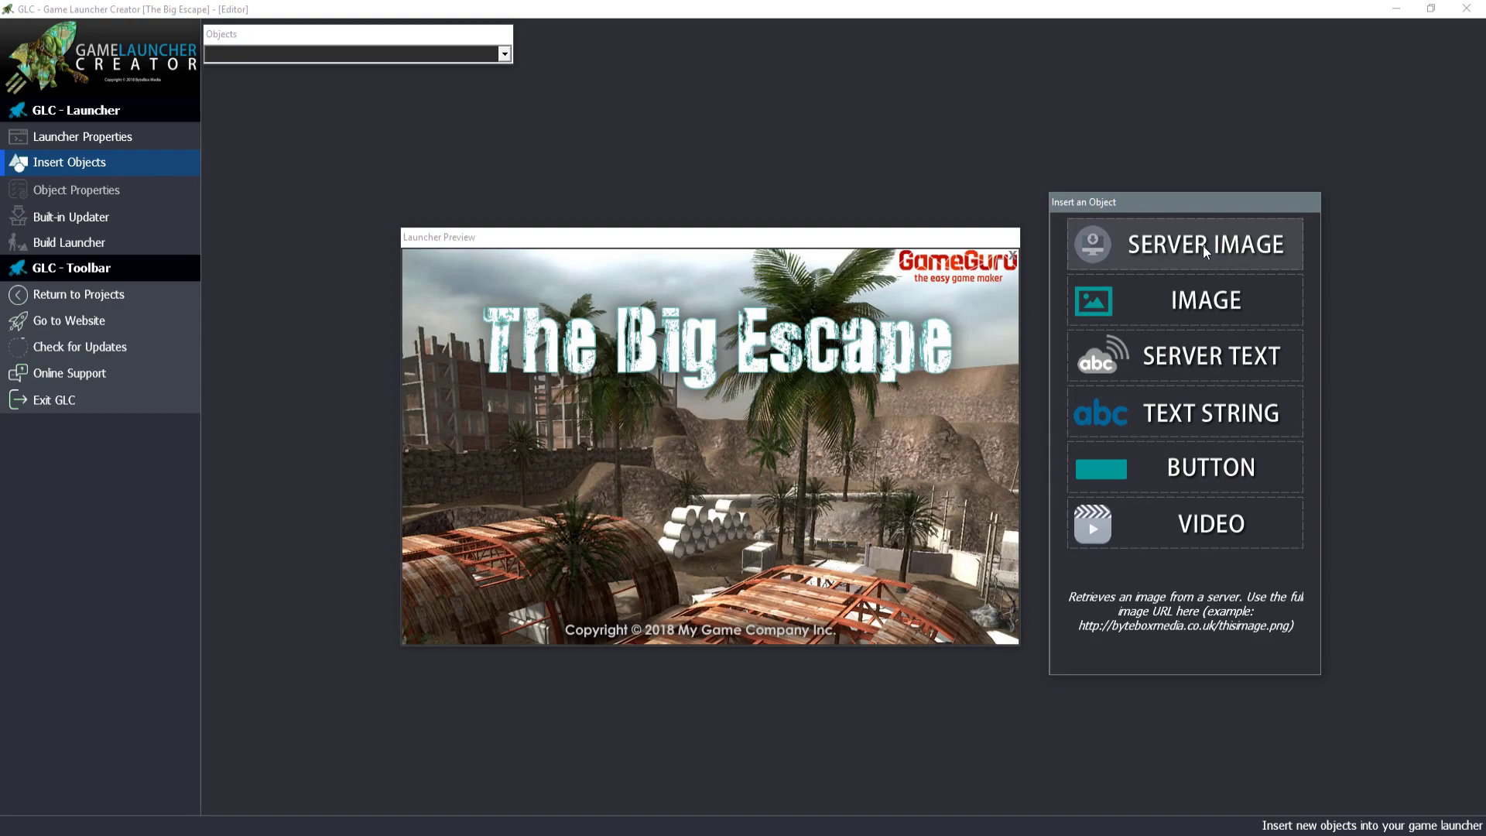
pyautogui.moveTo(1192, 204)
pyautogui.mouseDown()
pyautogui.moveTo(1203, 169)
pyautogui.moveTo(1200, 190)
pyautogui.mouseUp()
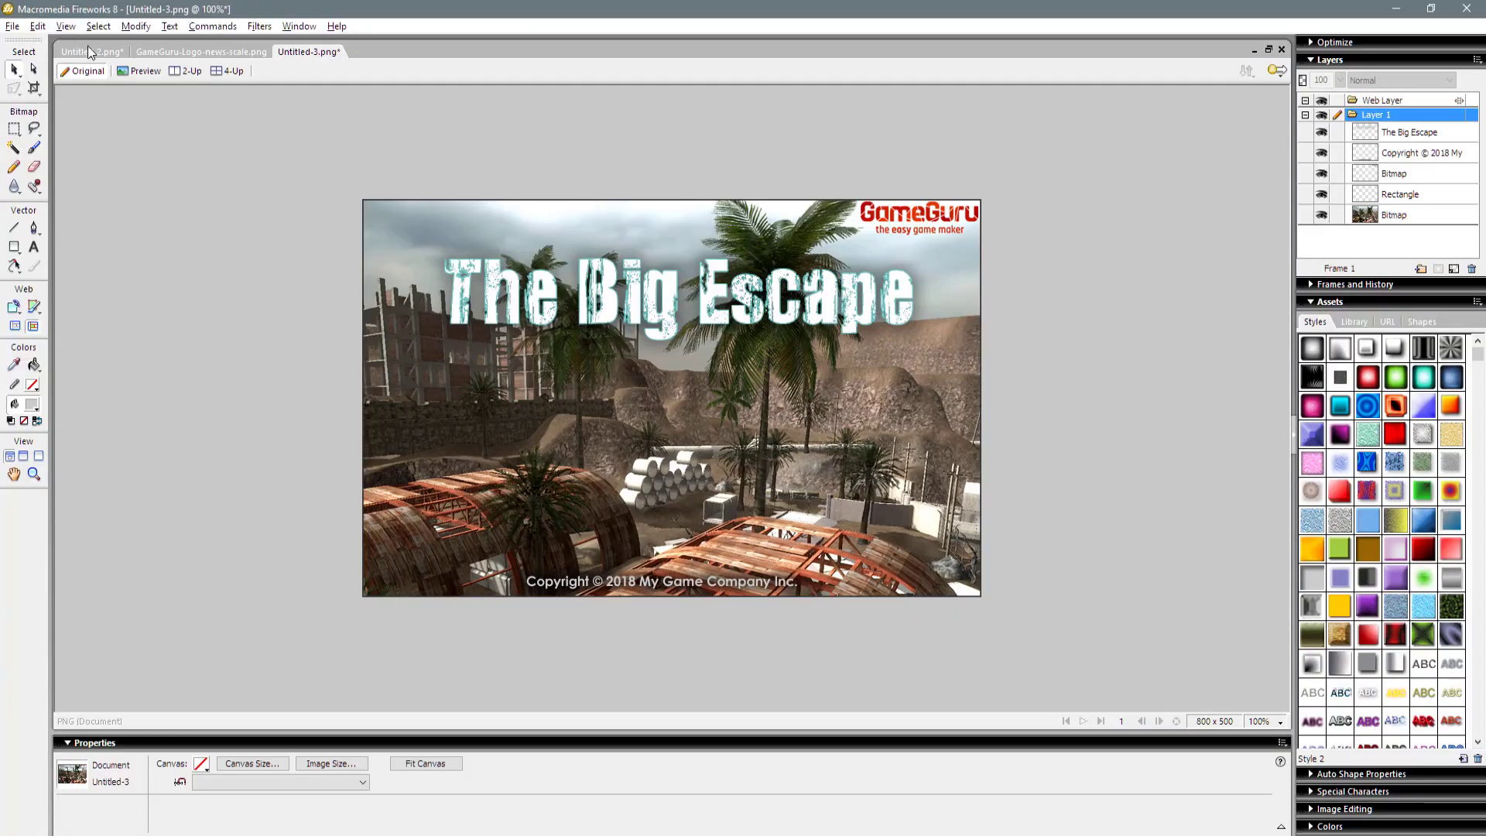
# Copy the PLAY label into a new transparent document
pyautogui.click(90, 52)
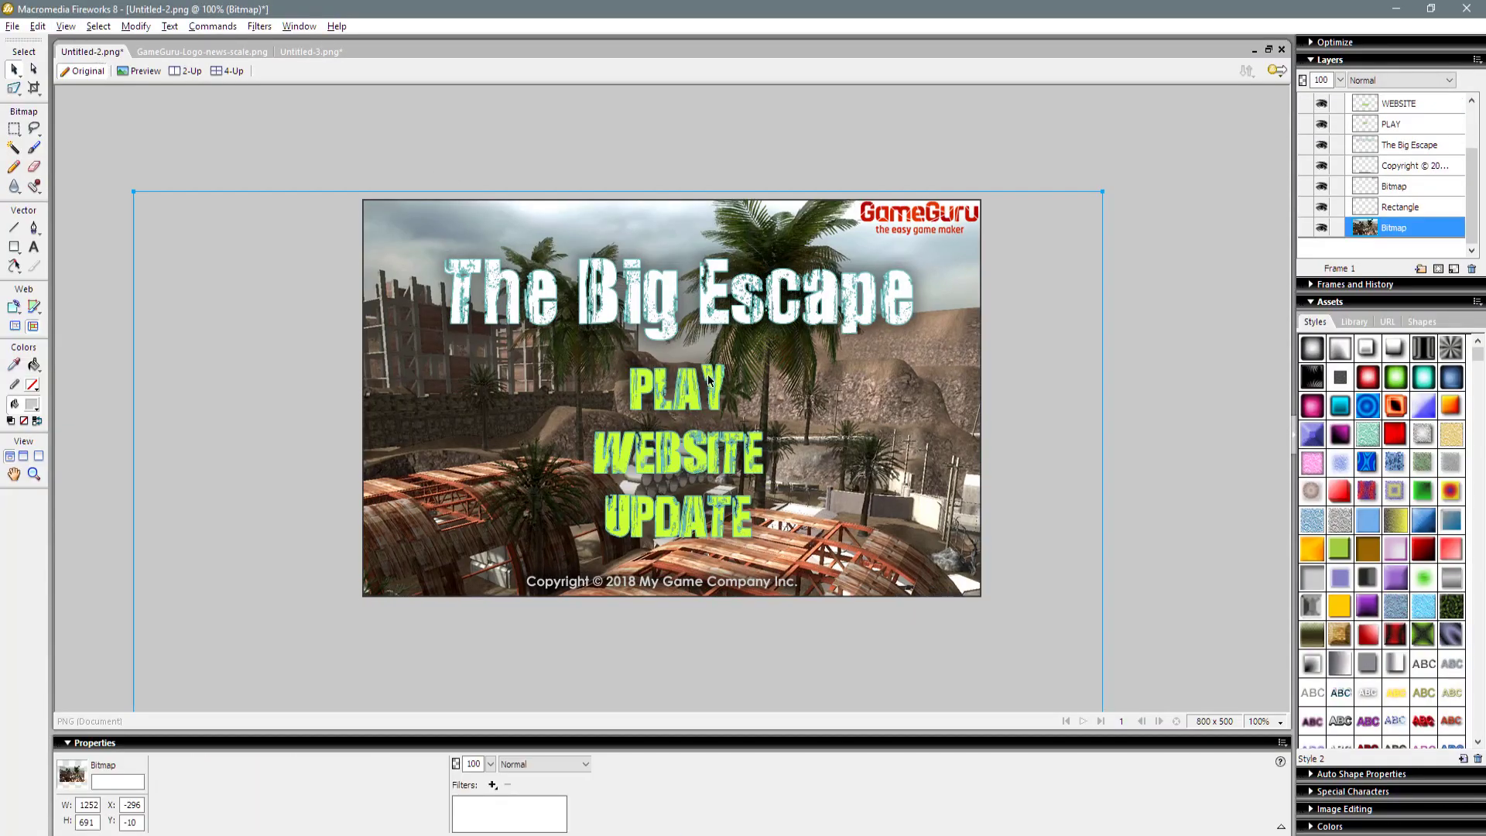
pyautogui.click(706, 477)
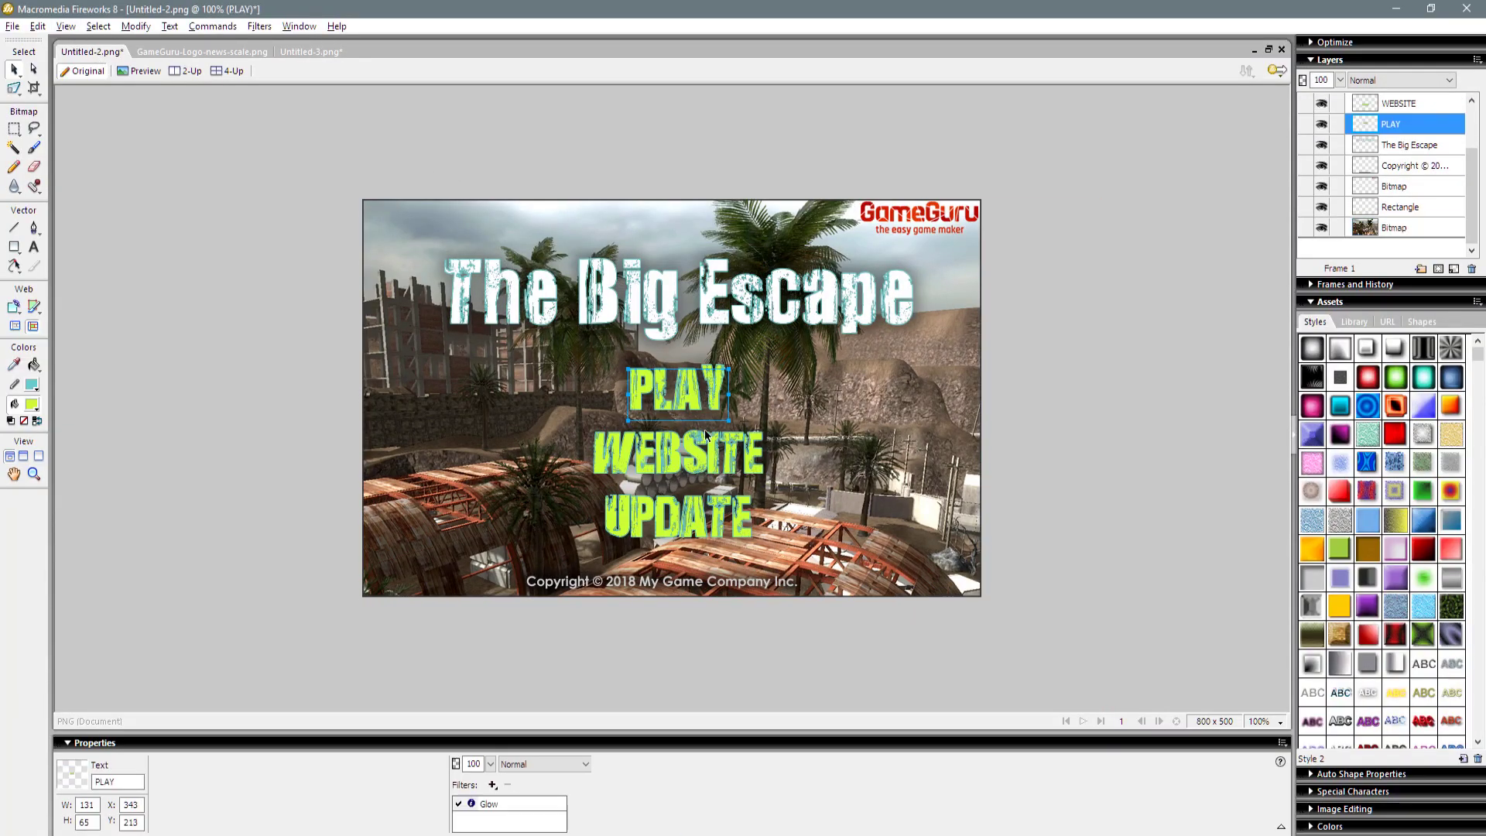
pyautogui.click(699, 377)
pyautogui.hotkey('ctrl', 'c')
pyautogui.hotkey('ctrl', 'n')
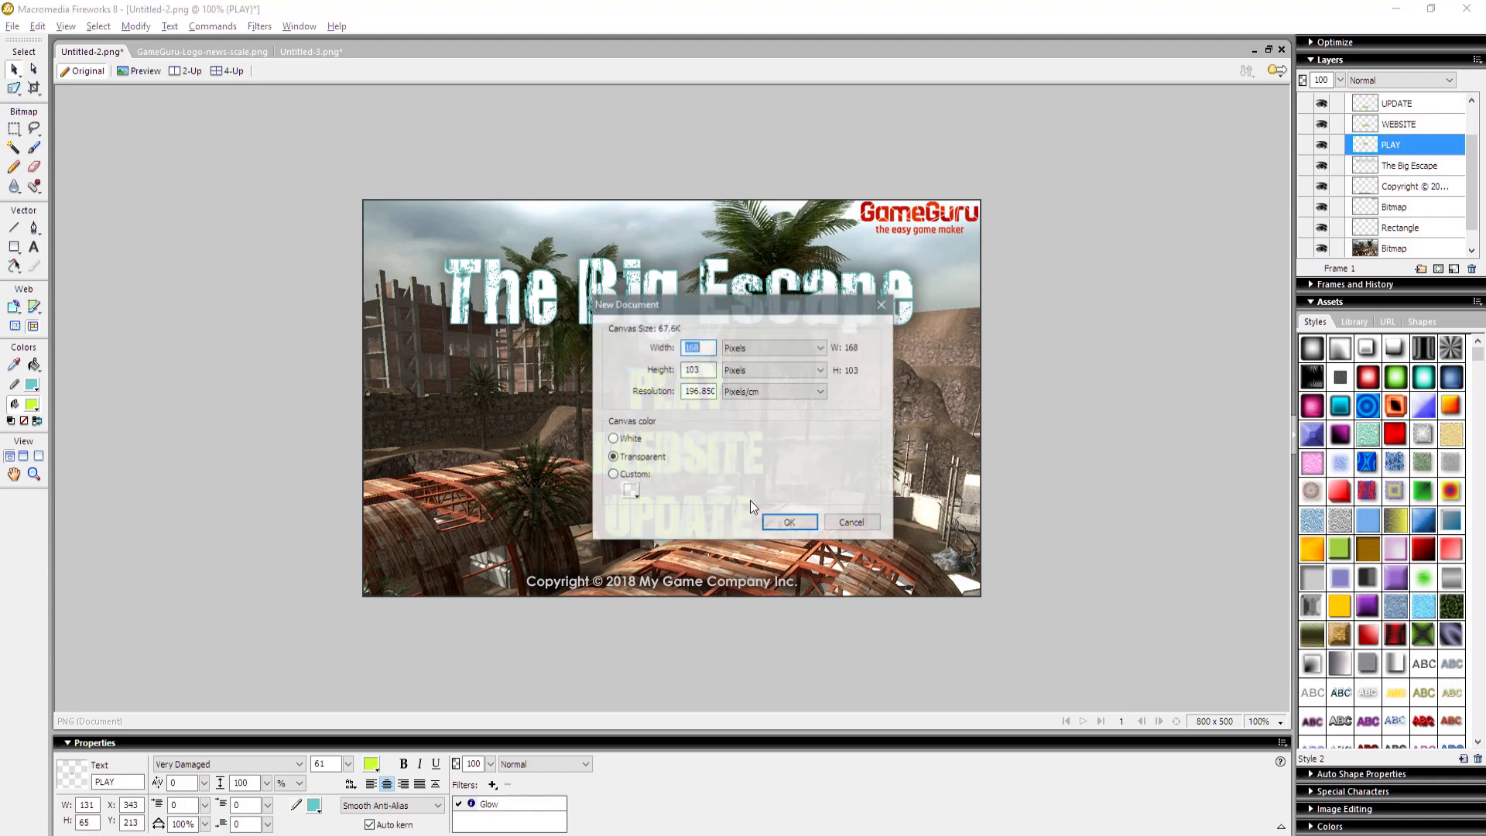
pyautogui.click(790, 520)
pyautogui.hotkey('ctrl', 'v')
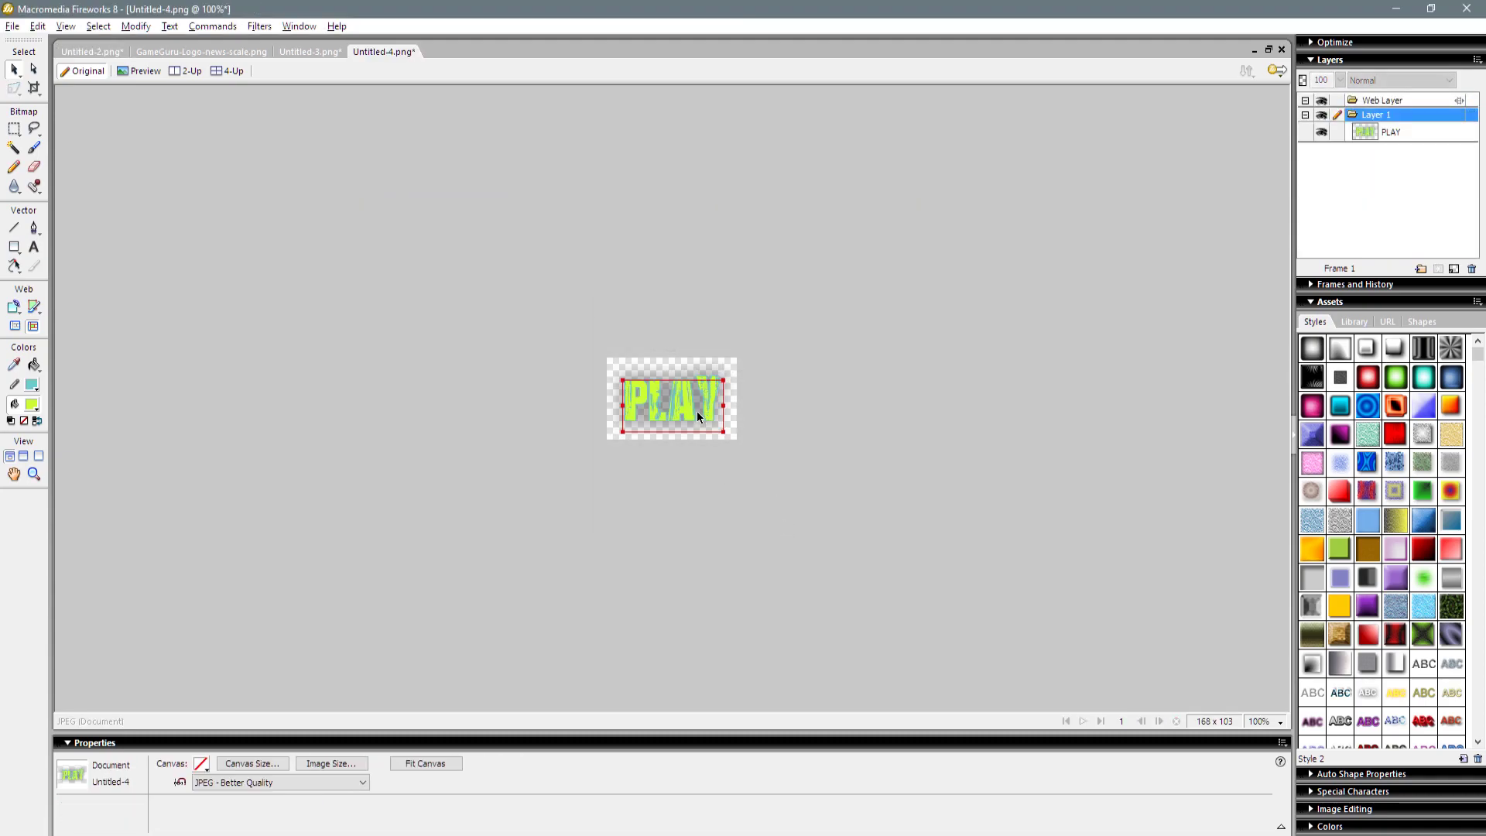
pyautogui.click(697, 411)
pyautogui.click(359, 650)
# Export the green PLAY label as PNG 32 named play0
pyautogui.hotkey('ctrl', 'shift', 'x')
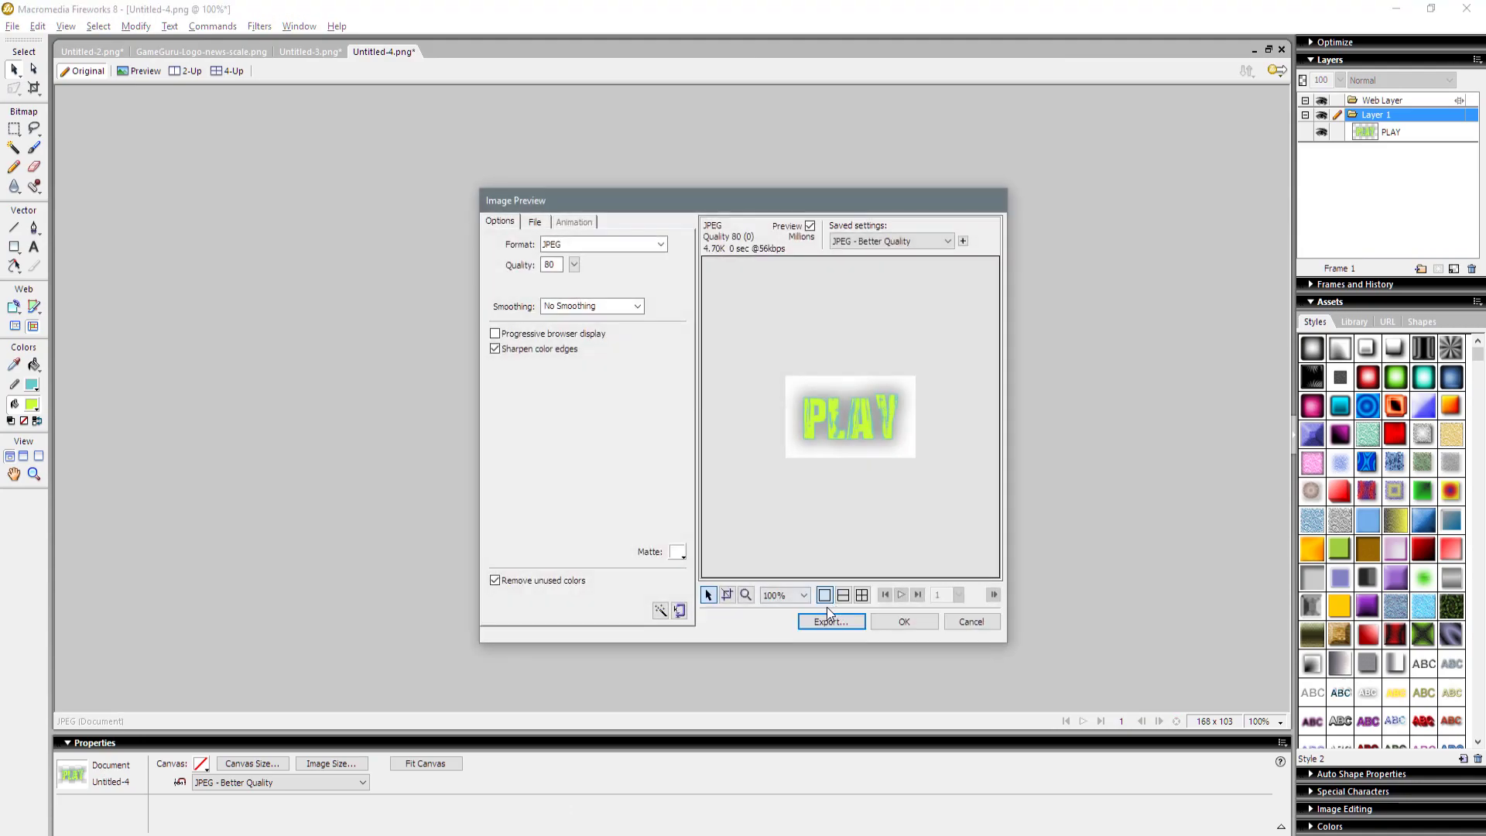
pyautogui.click(660, 244)
pyautogui.click(630, 320)
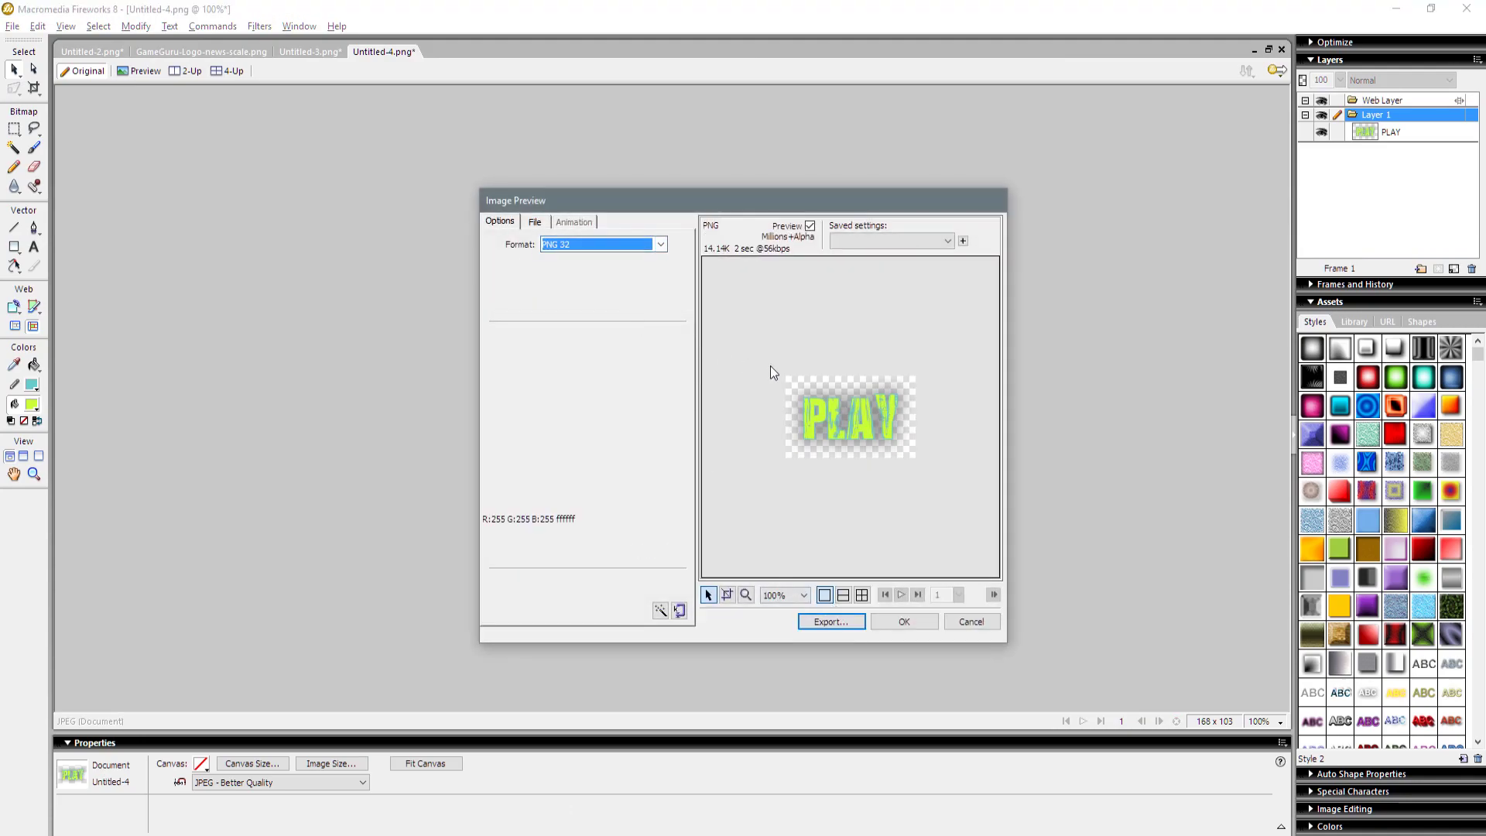
pyautogui.click(827, 619)
pyautogui.click(702, 664)
pyautogui.doubleClick(703, 664)
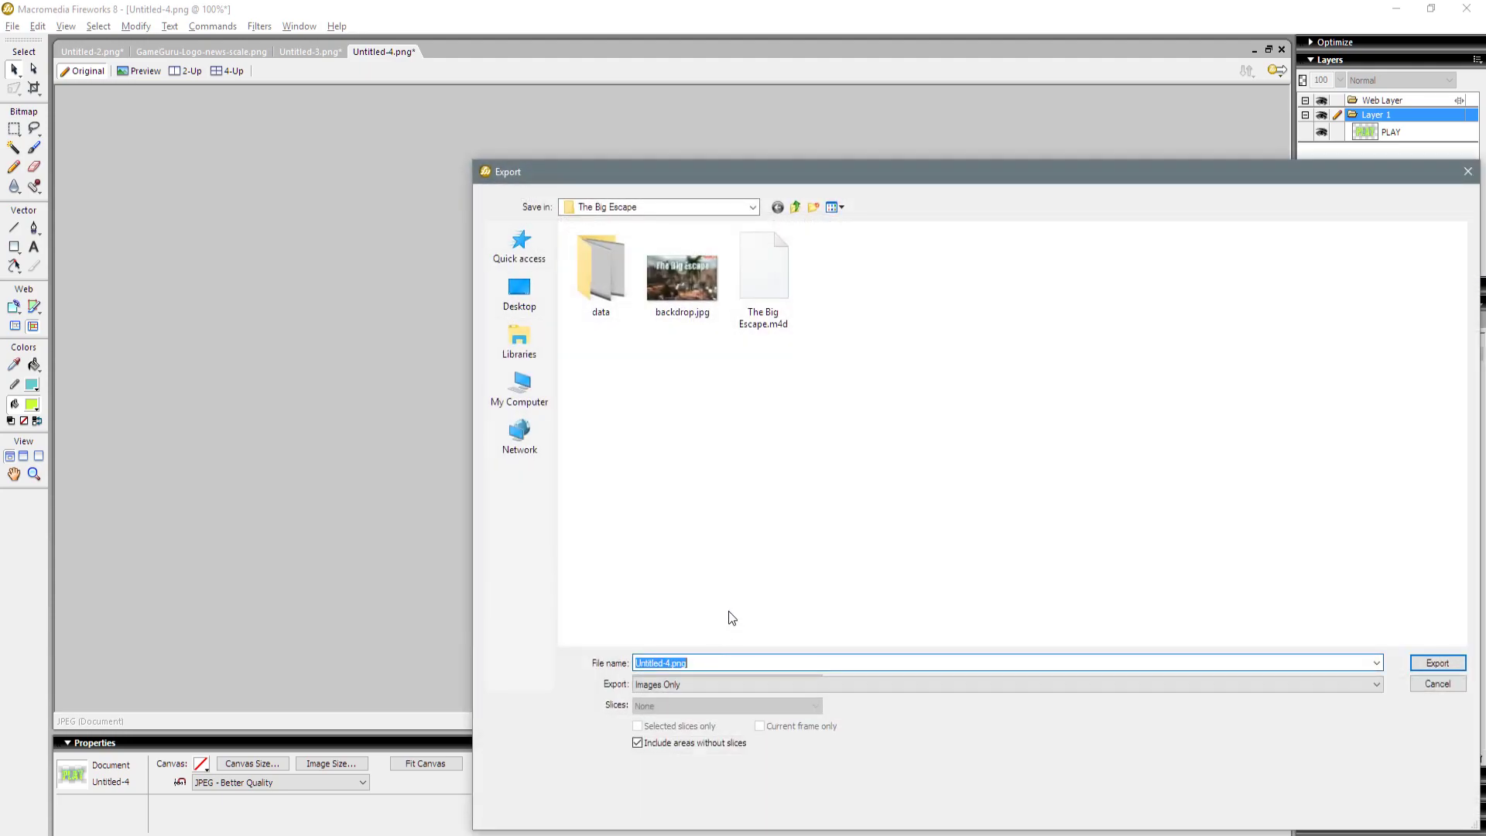
pyautogui.write('play0')
pyautogui.press('Return')
# Make the PLAY text white and export it as play1
pyautogui.click(662, 388)
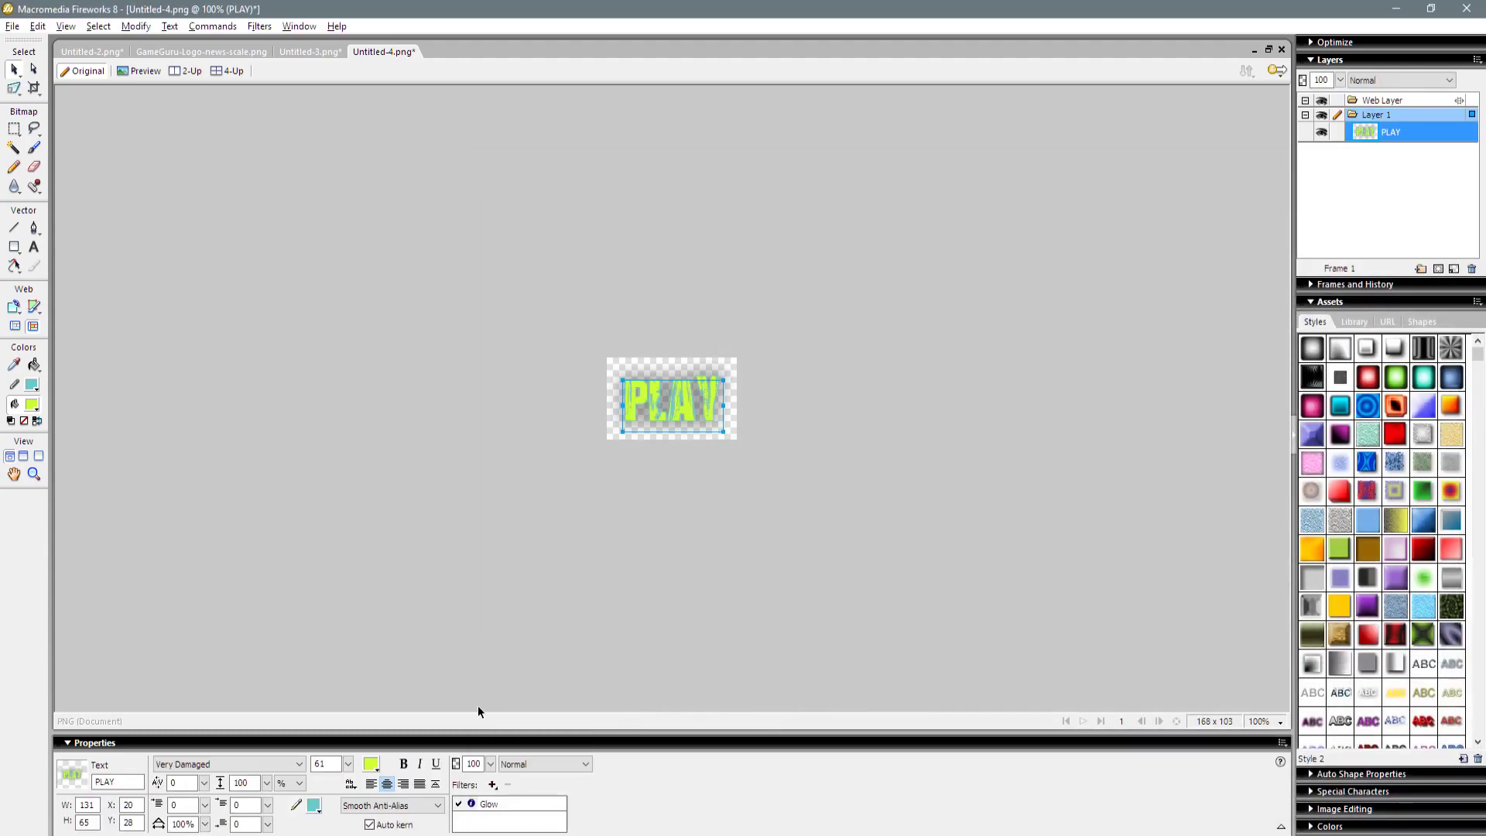
pyautogui.click(370, 764)
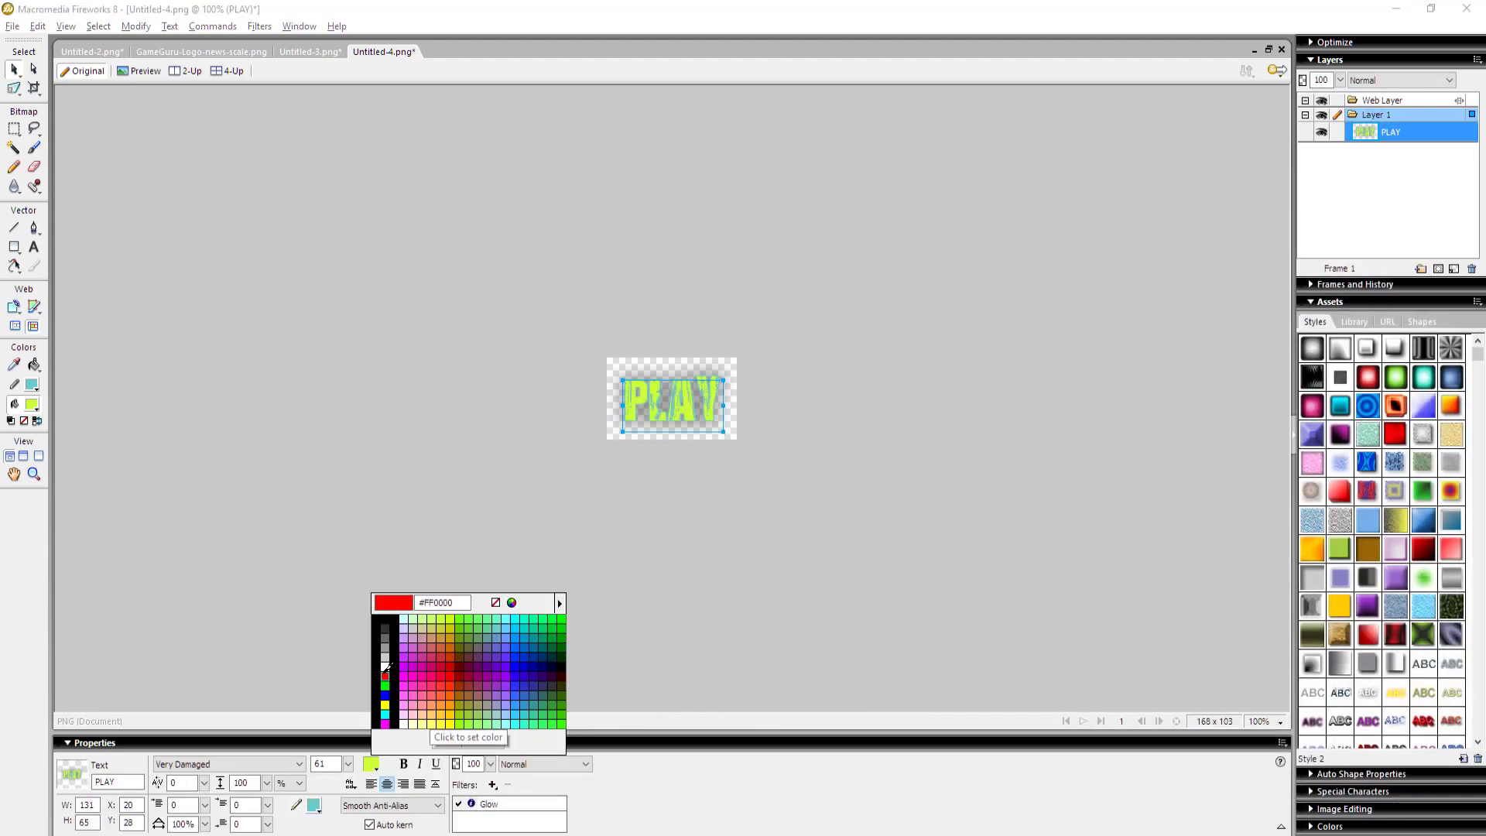
pyautogui.click(385, 666)
pyautogui.click(834, 602)
pyautogui.hotkey('ctrl', 'shift', 'x')
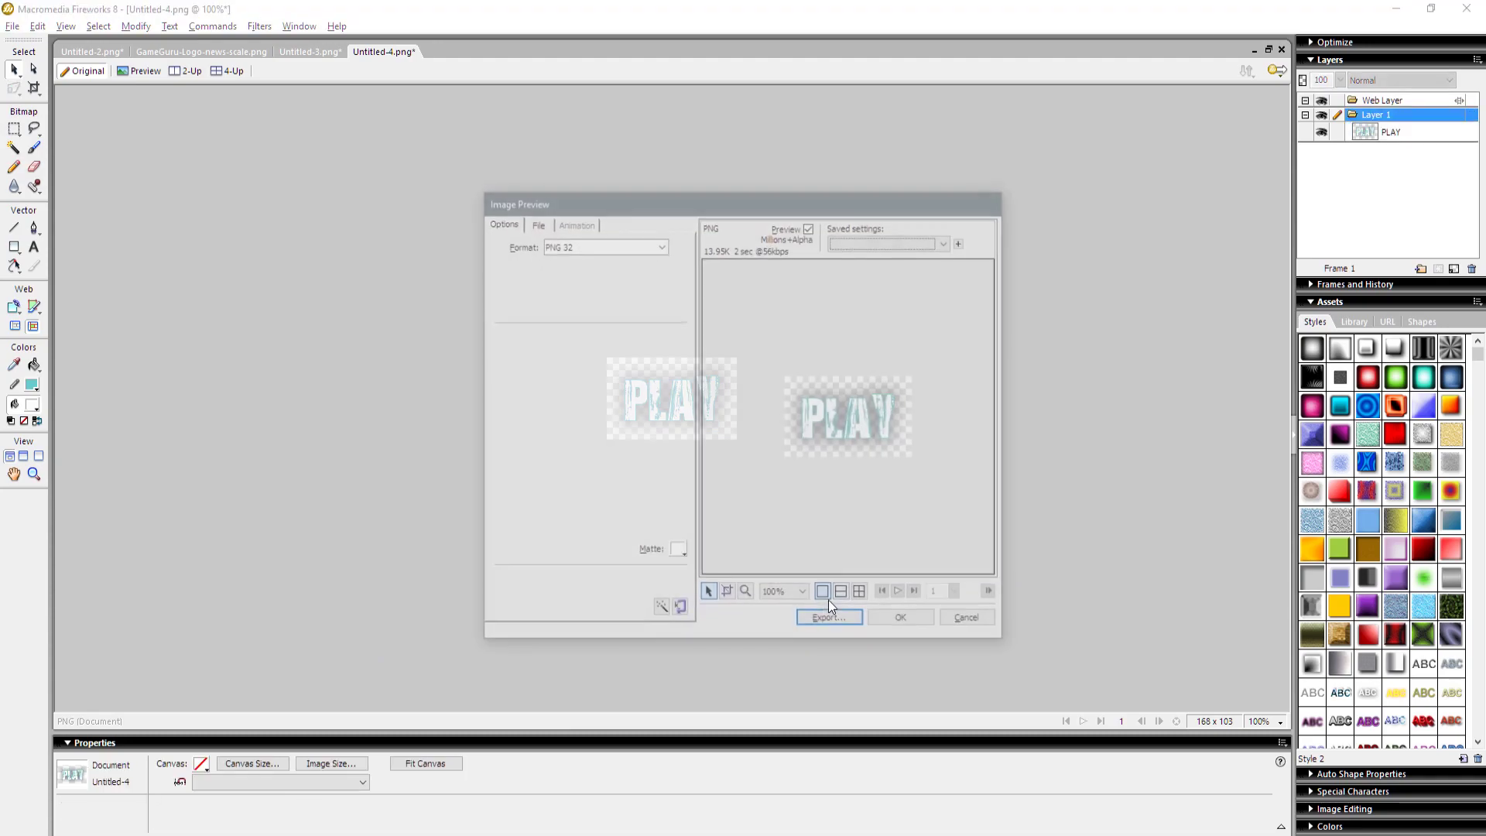
pyautogui.click(823, 620)
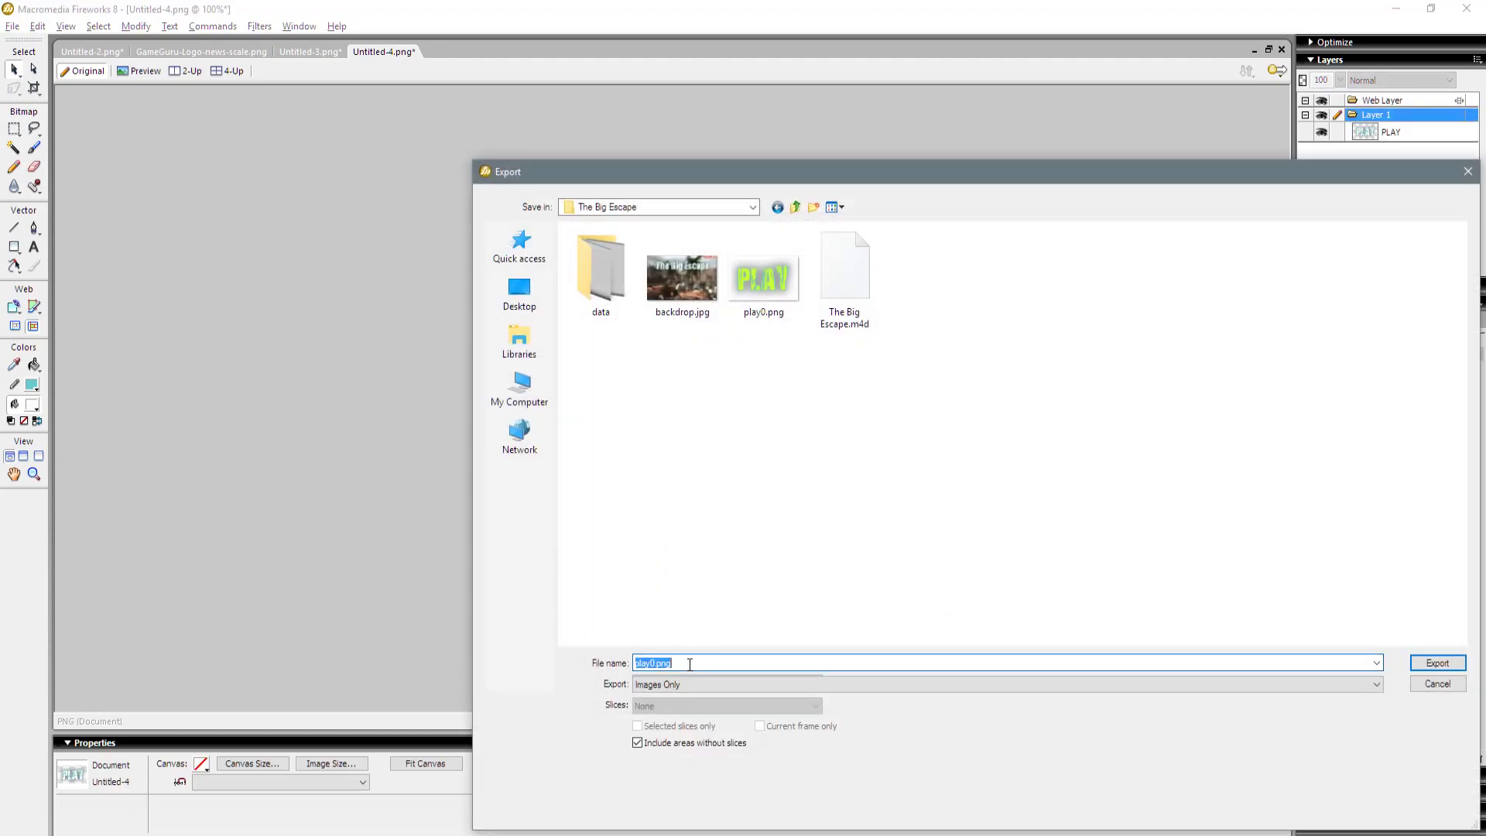
pyautogui.write('play1')
pyautogui.press('Return')
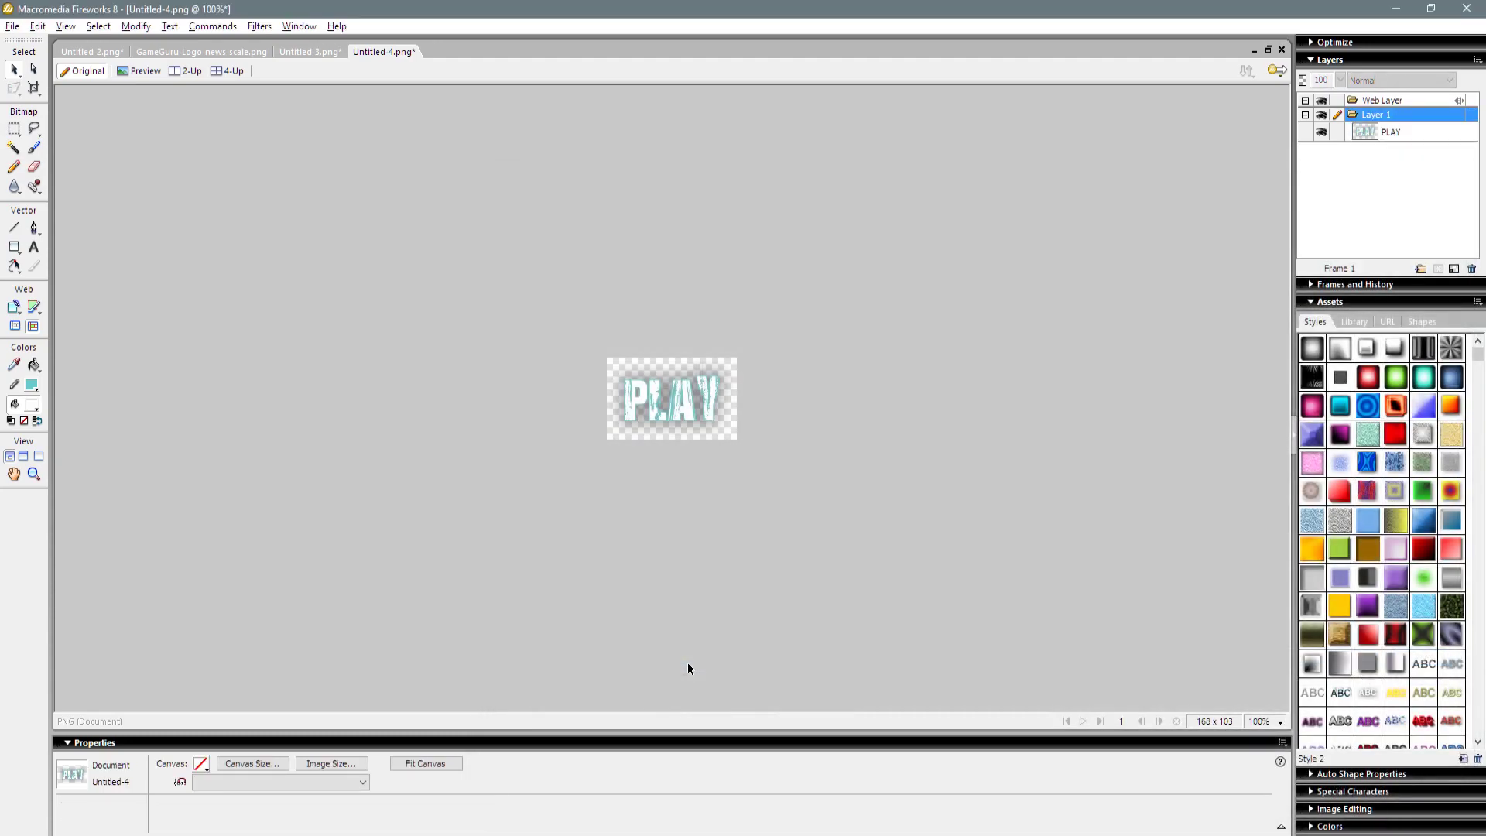
pyautogui.hotkey('alt', 'Tab')
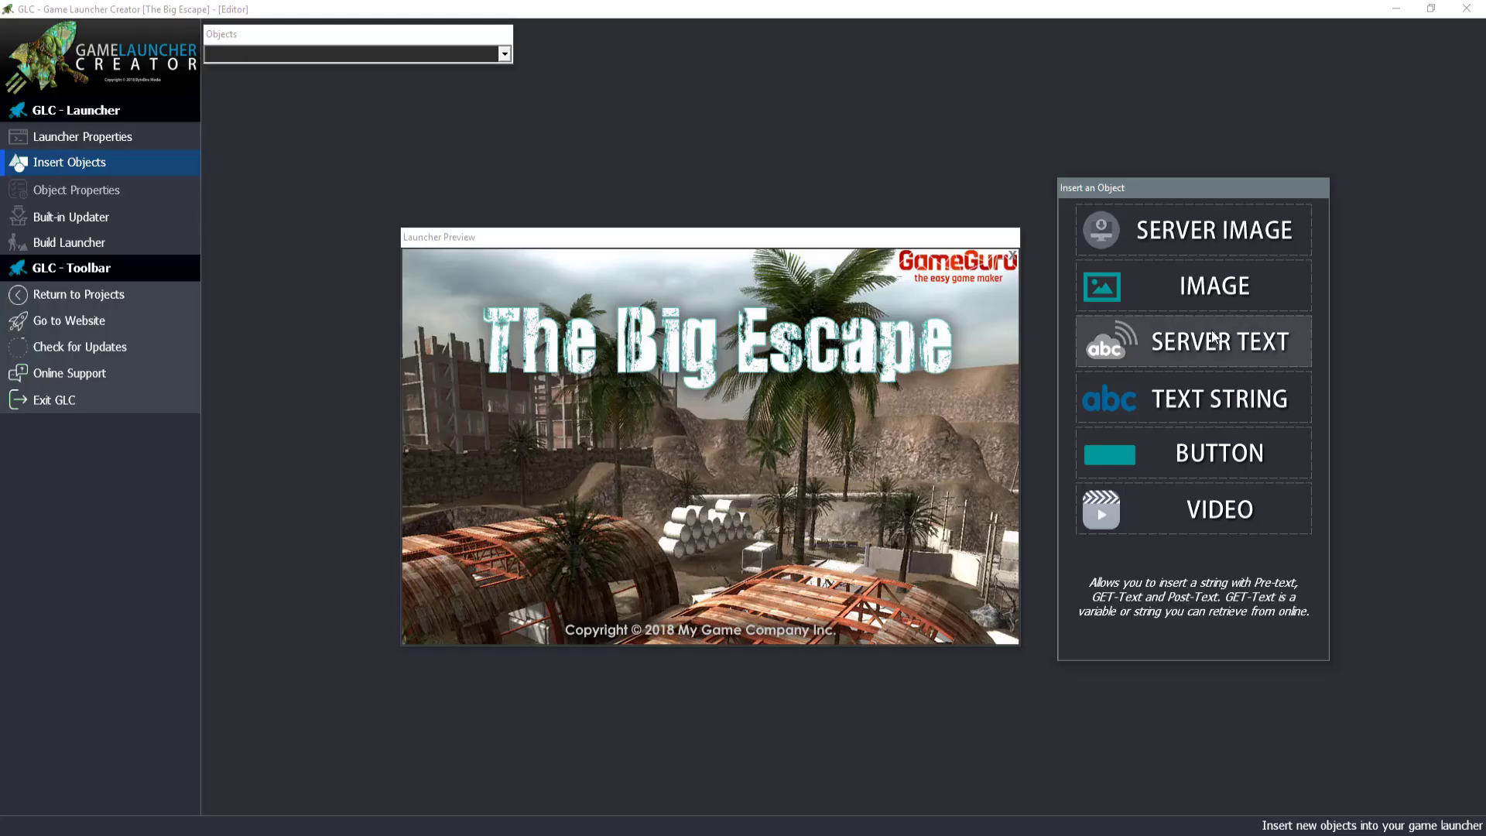
# Add a new button and place it under the title
pyautogui.click(1207, 456)
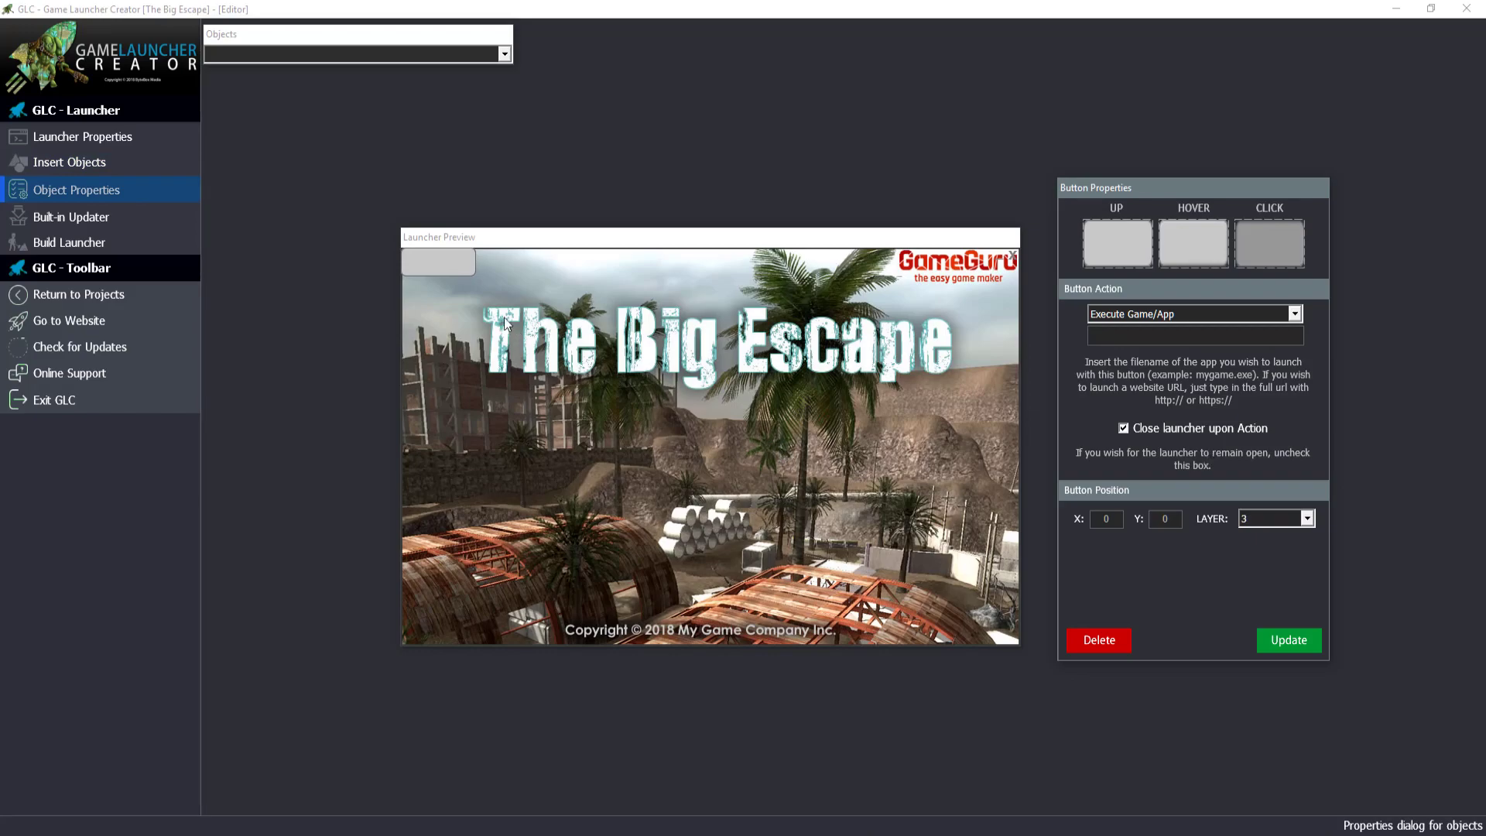
pyautogui.moveTo(439, 267); pyautogui.dragTo(600, 500)
pyautogui.moveTo(725, 469); pyautogui.dragTo(741, 486)
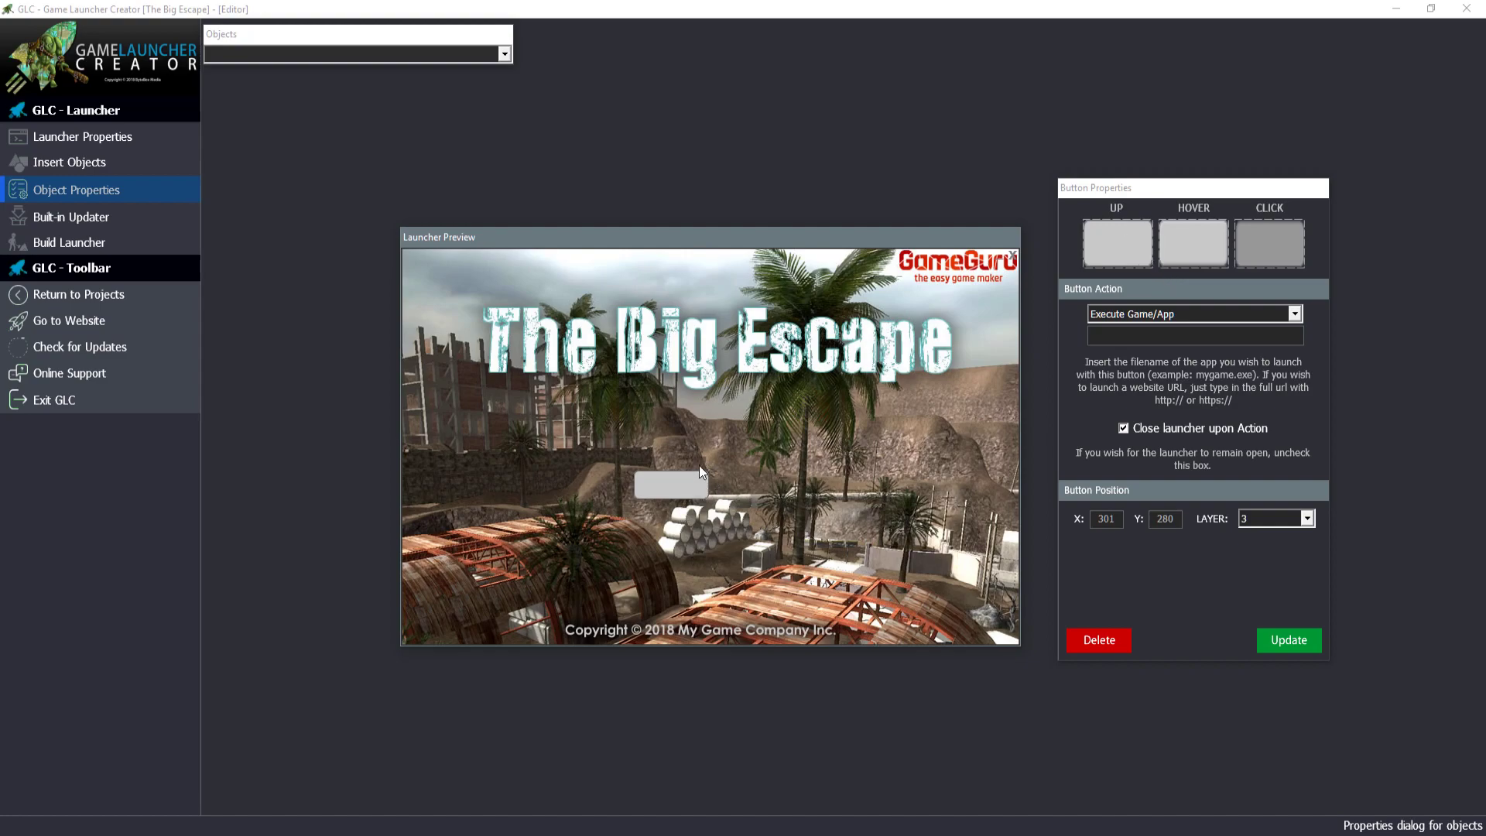
pyautogui.moveTo(680, 493); pyautogui.dragTo(704, 493)
# Give the button play0.png as its normal image and play1.png for hover, then apply
pyautogui.click(1117, 258)
pyautogui.click(231, 142)
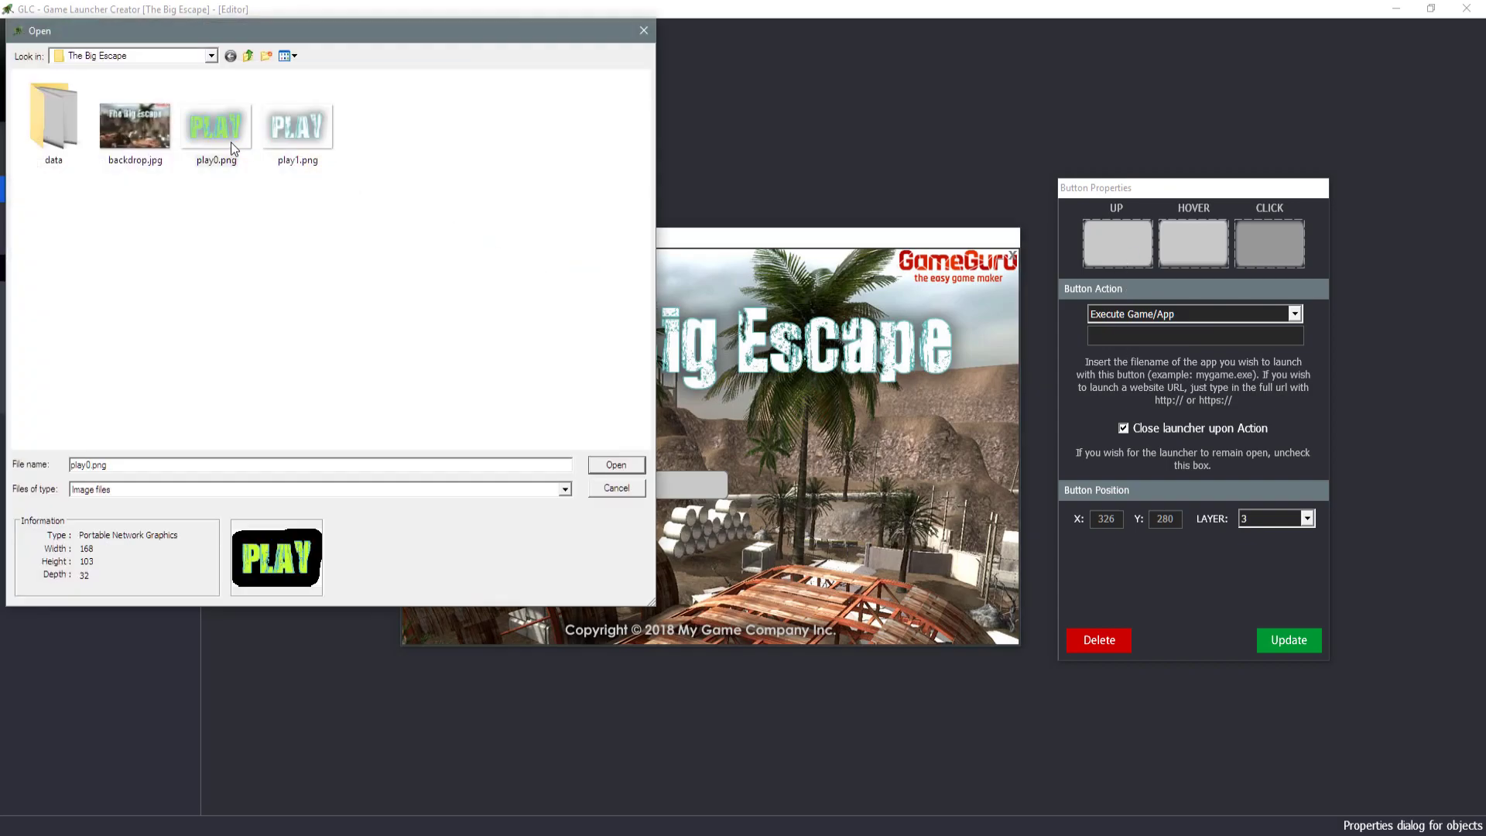
pyautogui.click(630, 468)
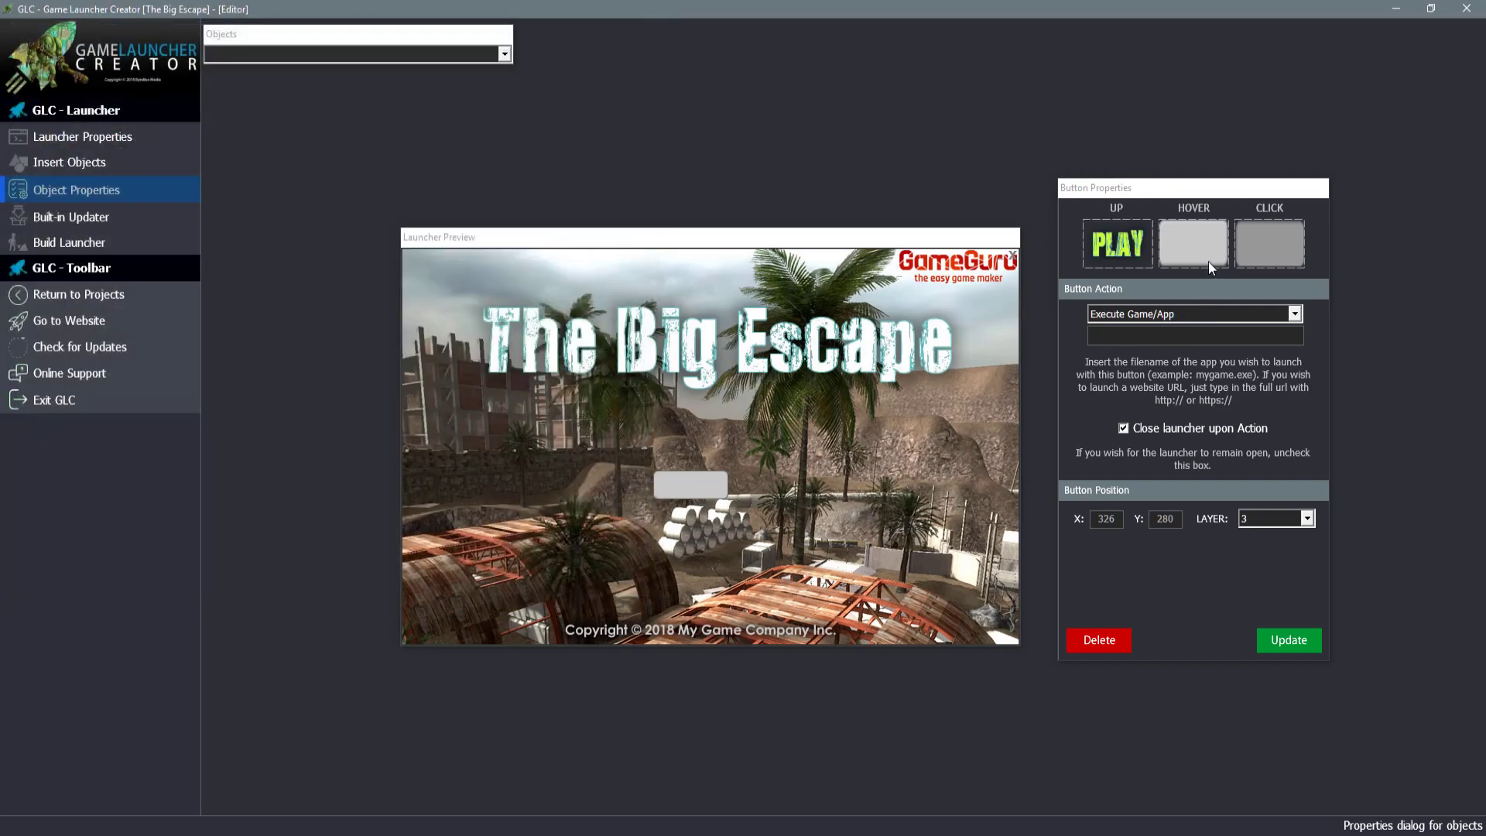
pyautogui.click(1193, 244)
pyautogui.click(306, 133)
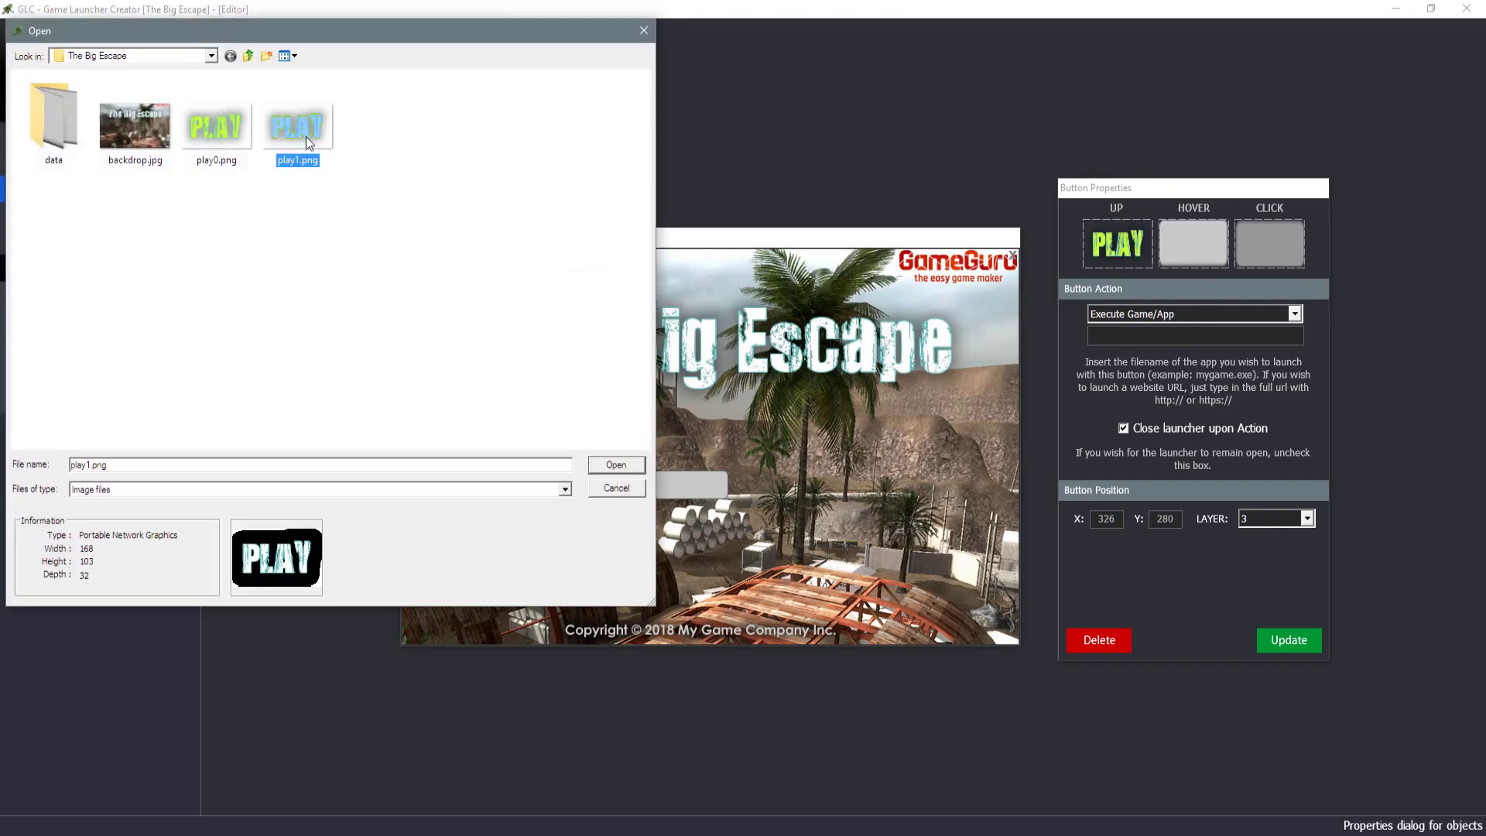
pyautogui.click(620, 463)
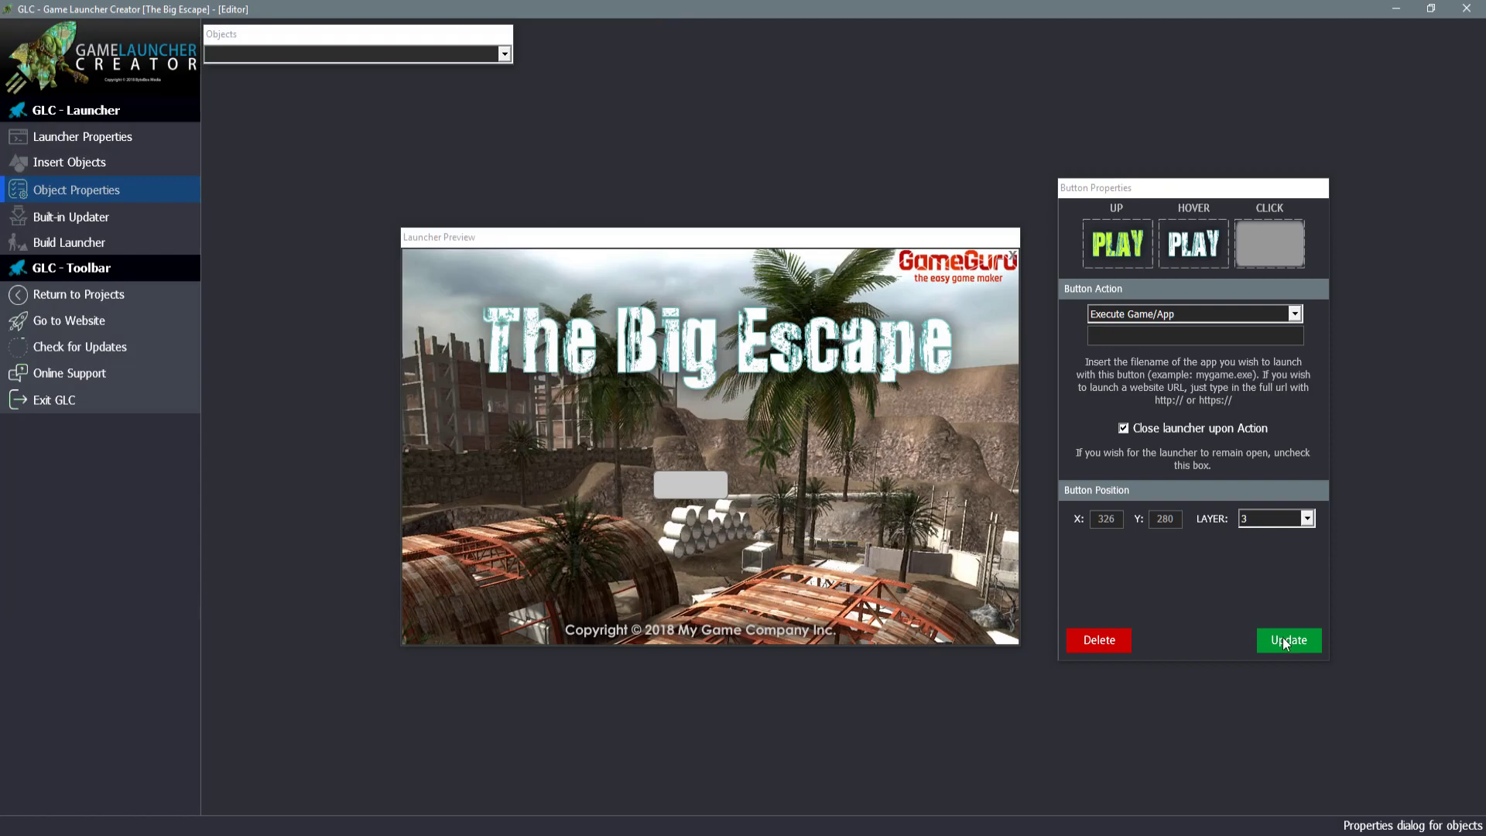
pyautogui.click(1285, 643)
# Nudge the PLAY button right and keep Execute Game/App as its action
pyautogui.click(751, 453)
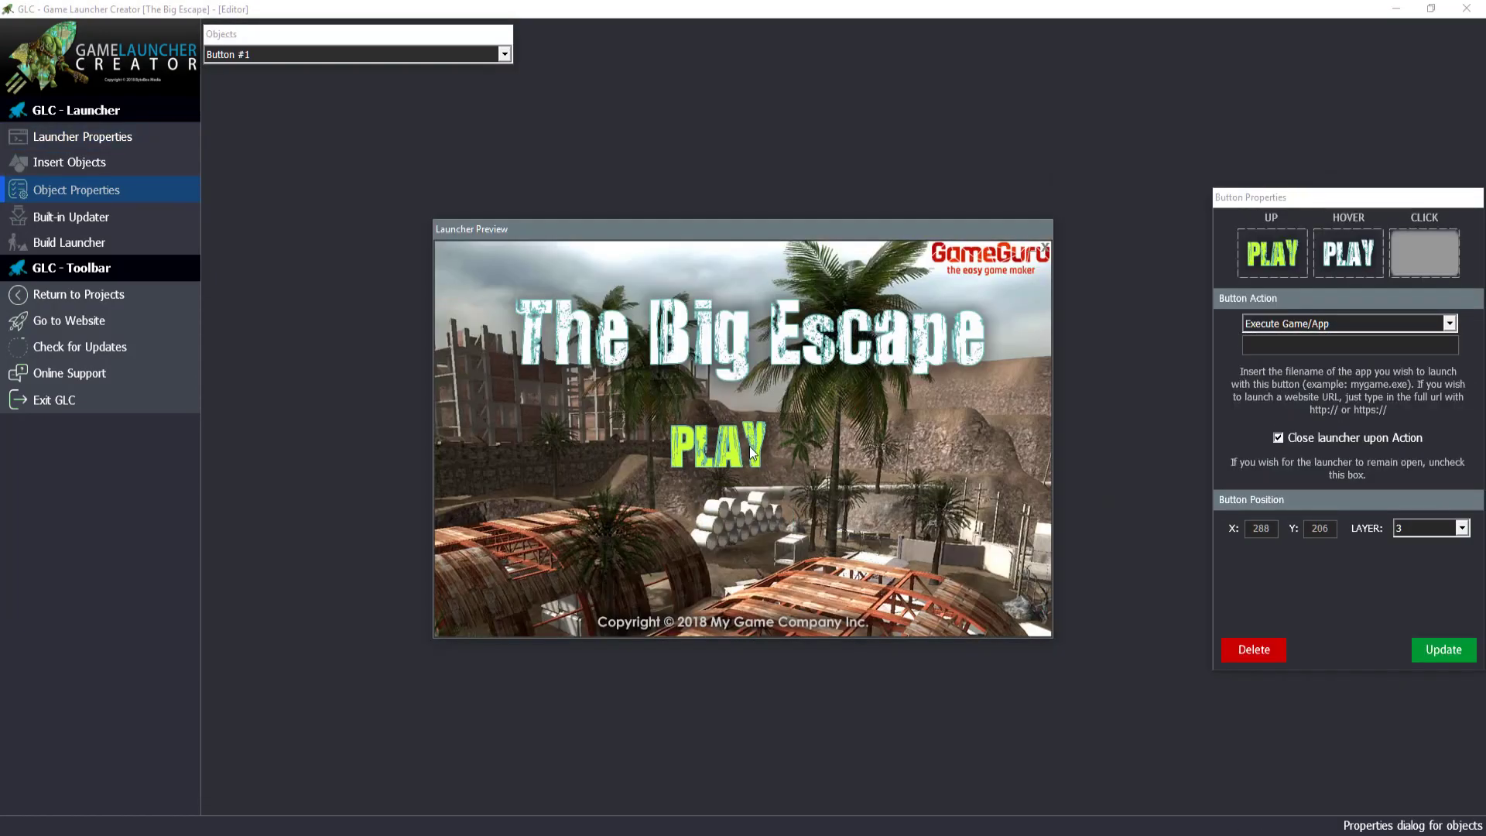
pyautogui.moveTo(751, 453)
pyautogui.mouseDown()
pyautogui.moveTo(812, 453)
pyautogui.moveTo(778, 453)
pyautogui.mouseUp()
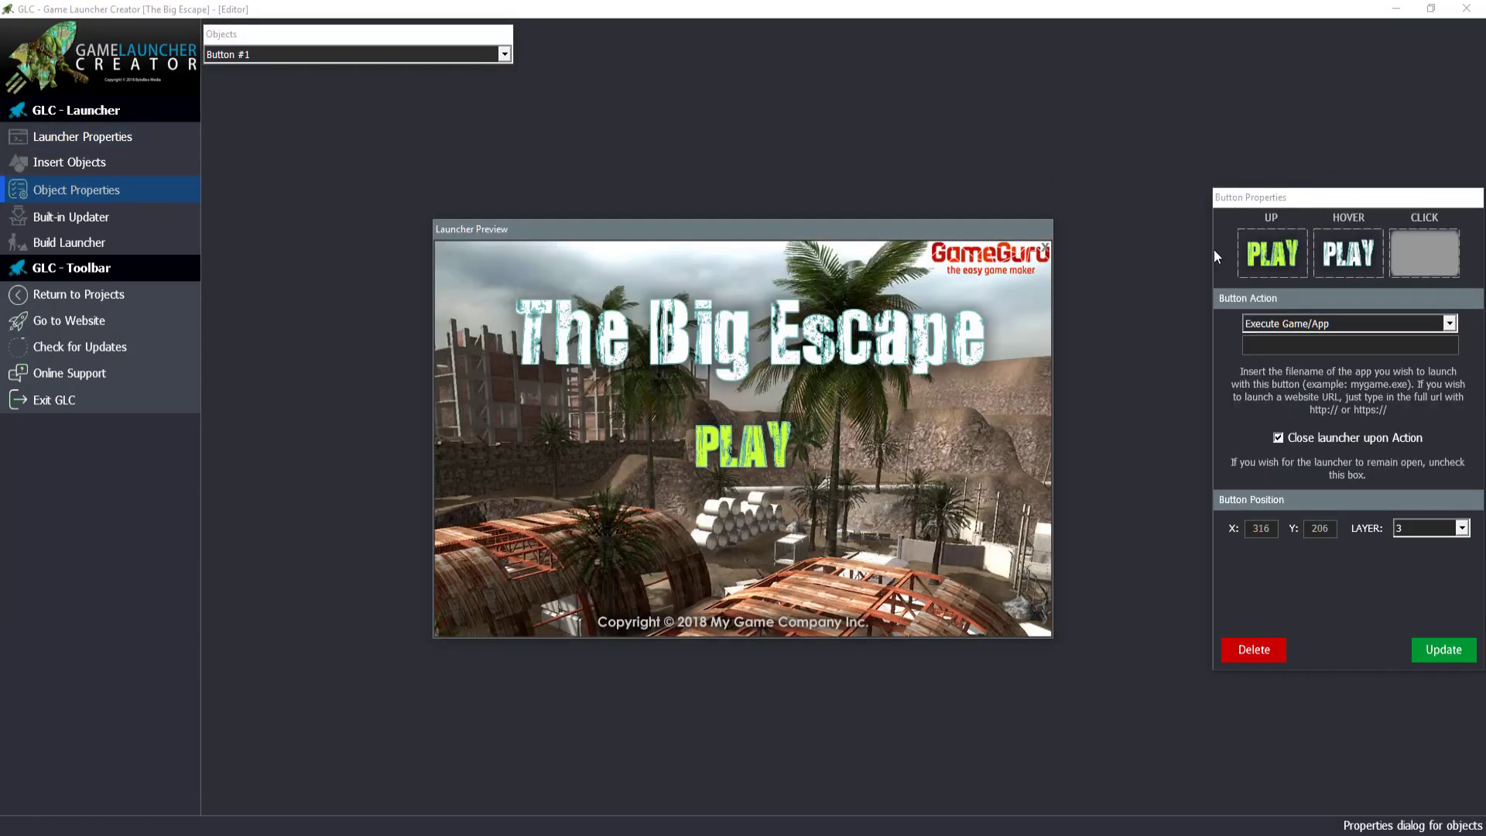
pyautogui.moveTo(1275, 203); pyautogui.dragTo(1168, 191)
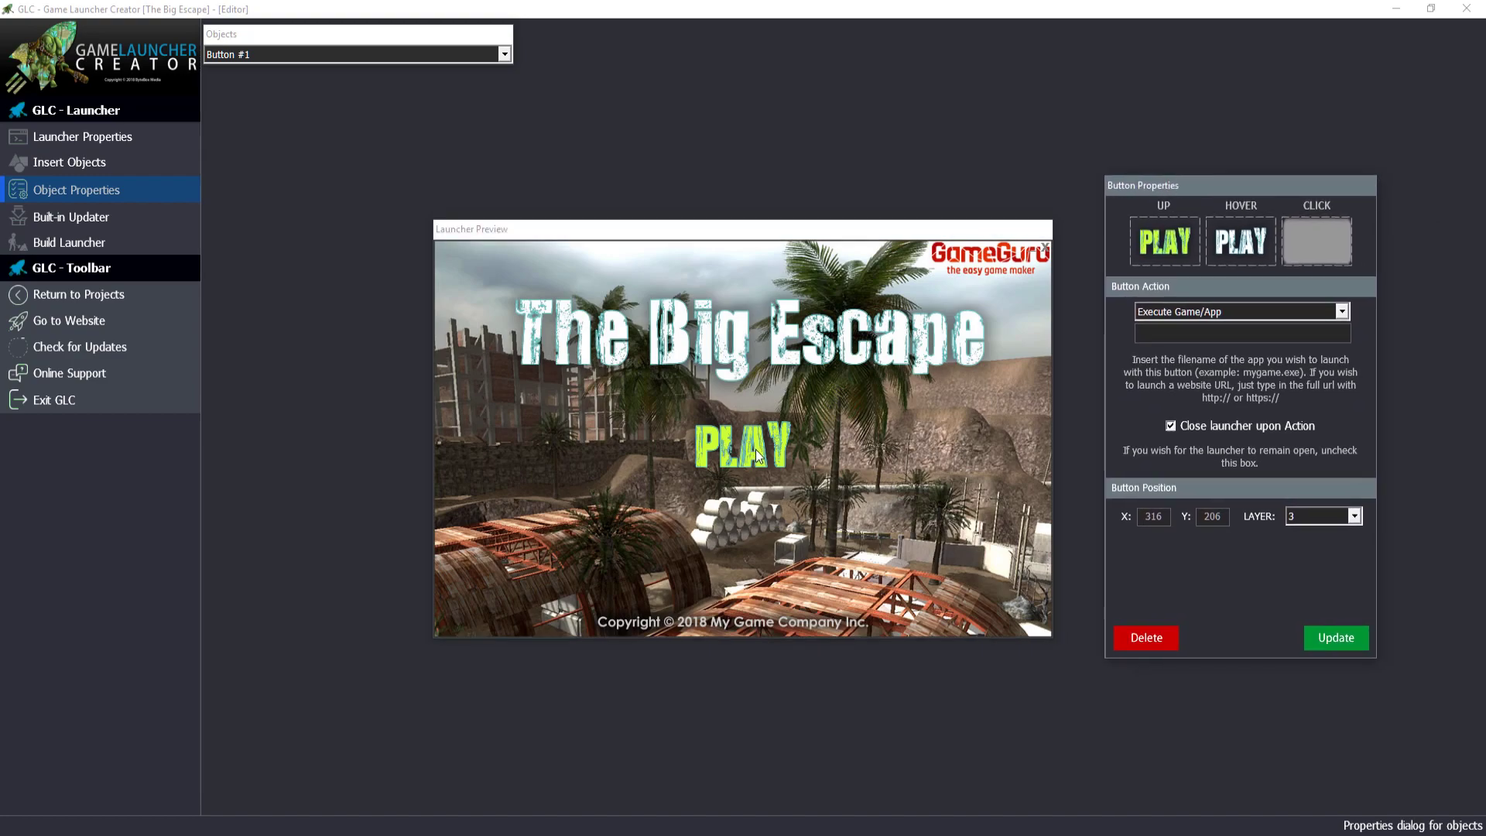
pyautogui.click(1124, 349)
pyautogui.click(1192, 316)
pyautogui.click(1192, 313)
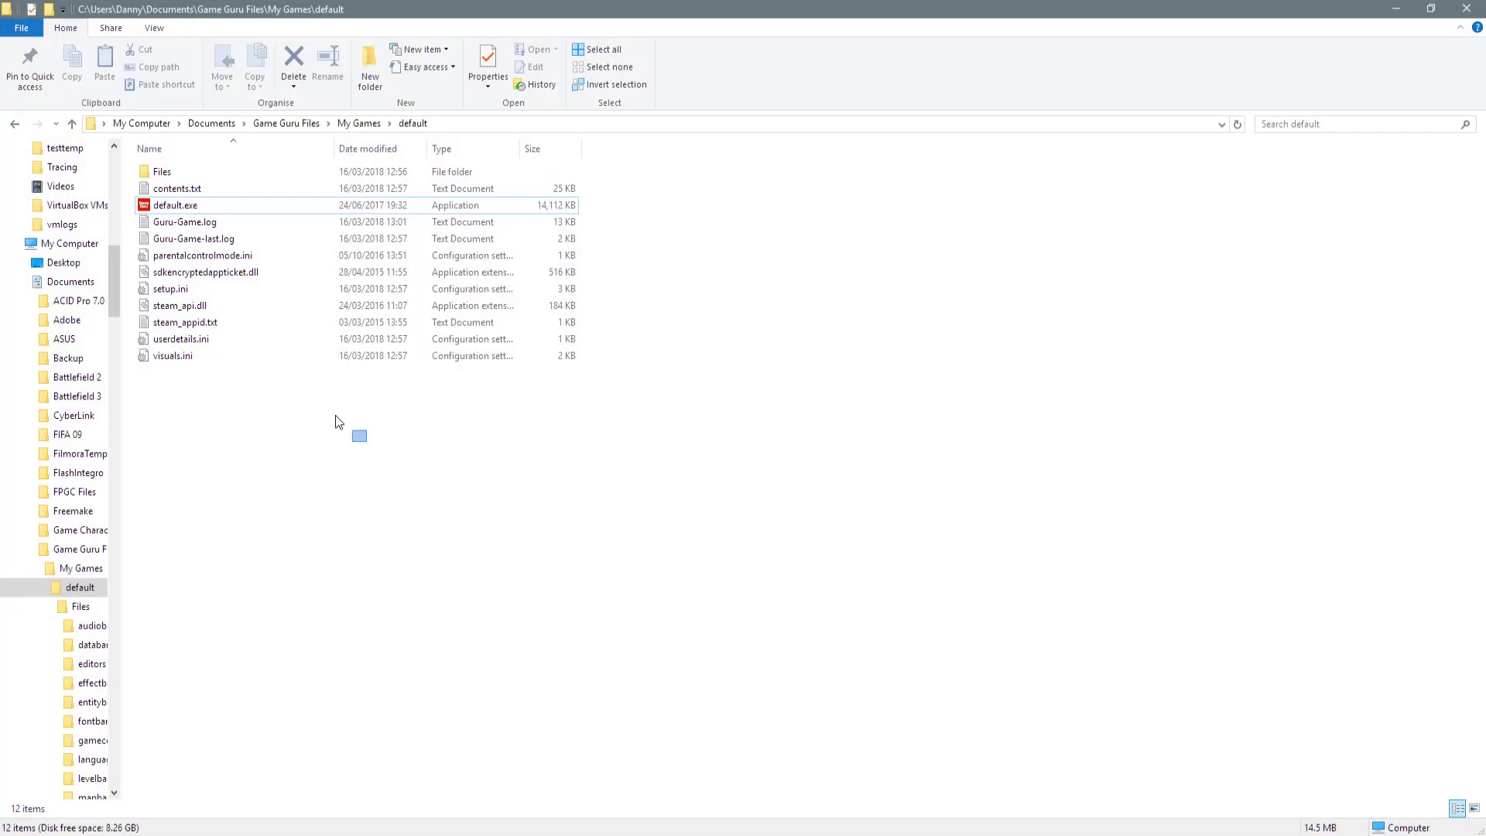
# Select default.exe in the Game Guru default game folder to read its file name
pyautogui.moveTo(337, 422); pyautogui.dragTo(157, 165)
pyautogui.moveTo(385, 490); pyautogui.dragTo(174, 163)
pyautogui.moveTo(430, 433); pyautogui.dragTo(176, 166)
pyautogui.click(260, 444)
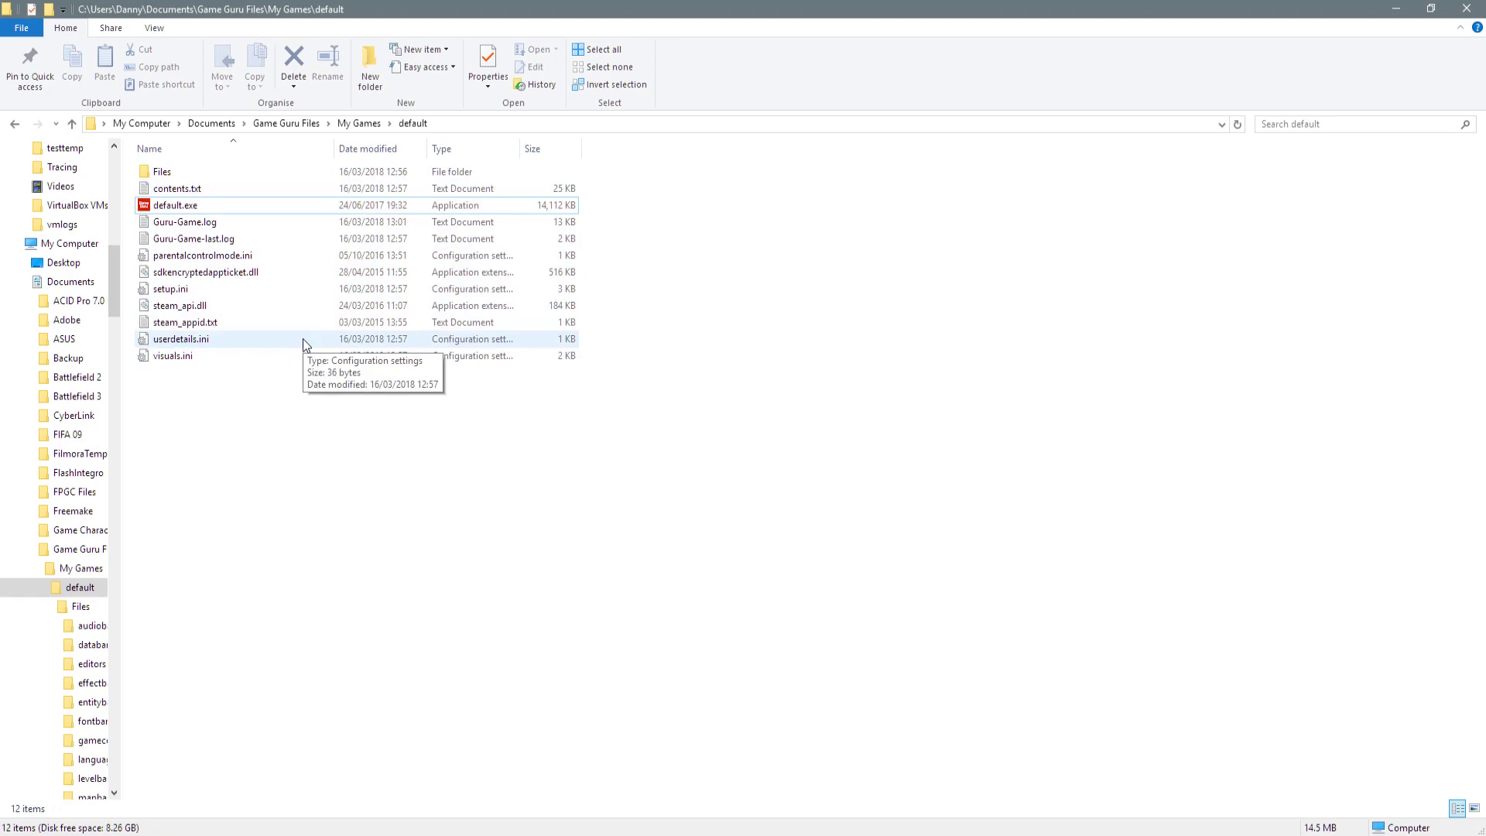
pyautogui.moveTo(295, 391); pyautogui.dragTo(175, 164)
pyautogui.click(220, 383)
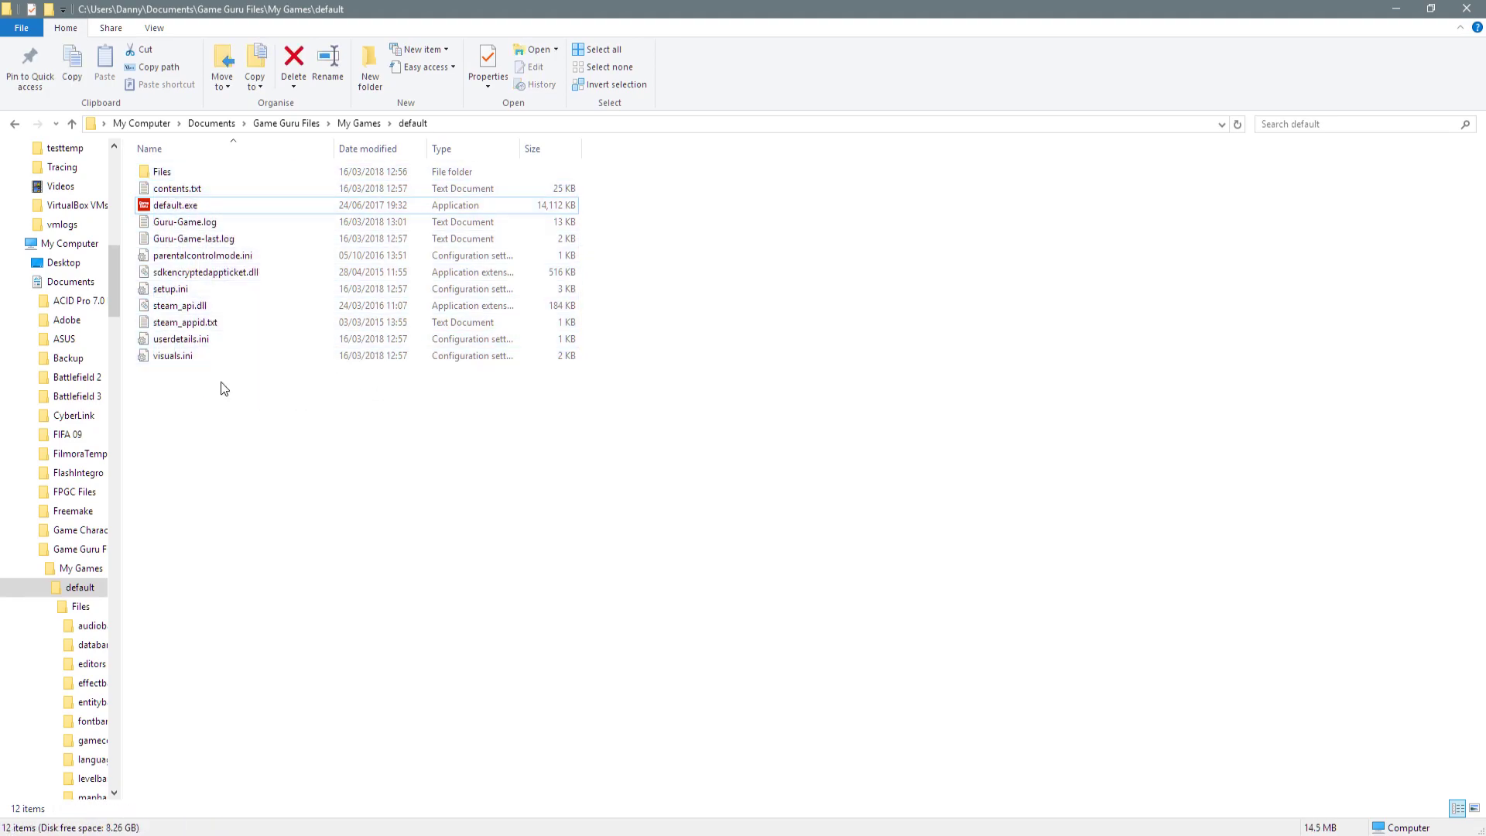
pyautogui.click(199, 207)
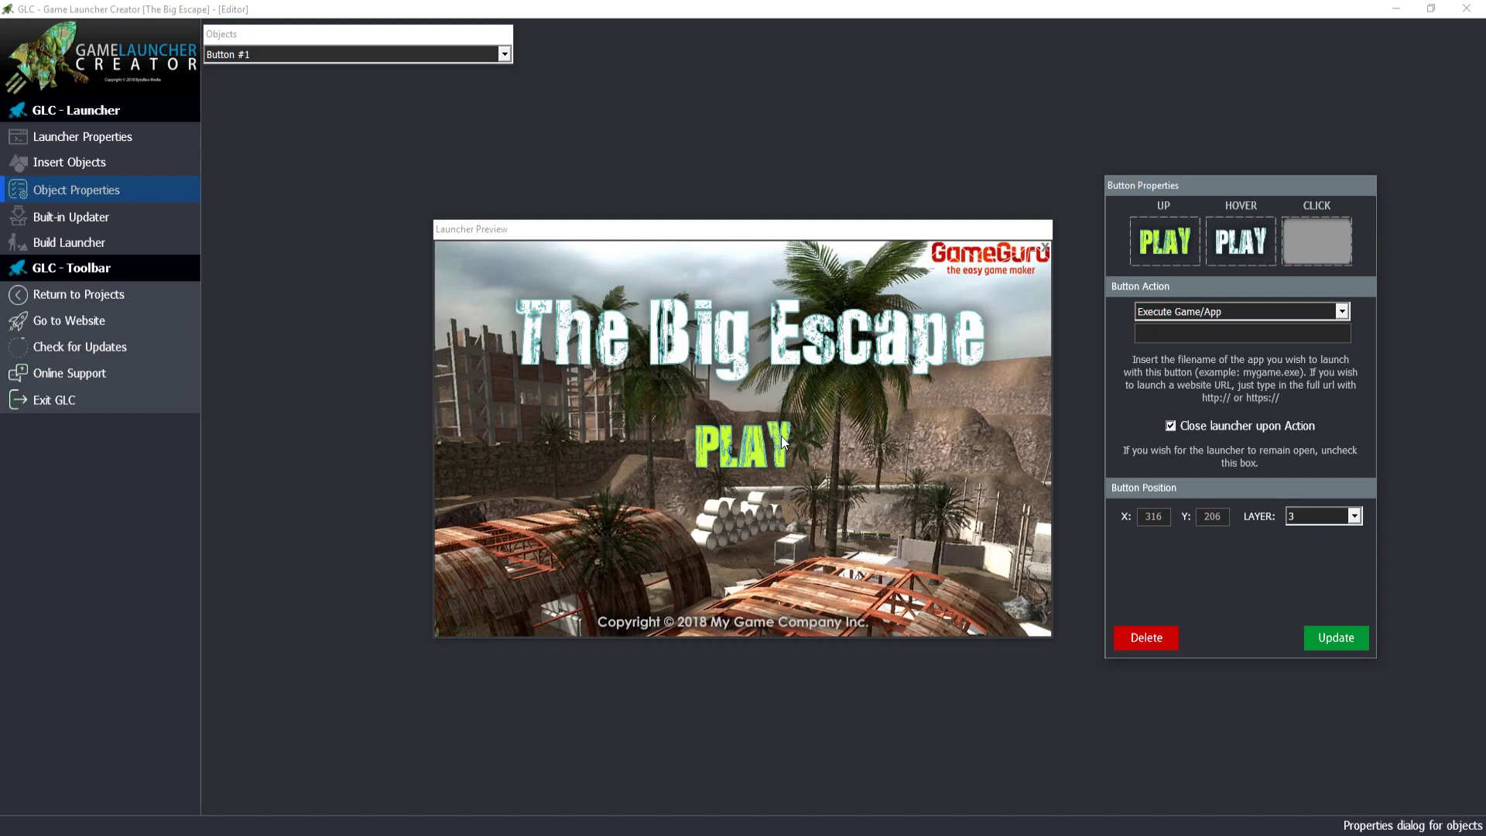
# Set the PLAY button to launch default.exe and apply the settings
pyautogui.moveTo(782, 442); pyautogui.dragTo(775, 436)
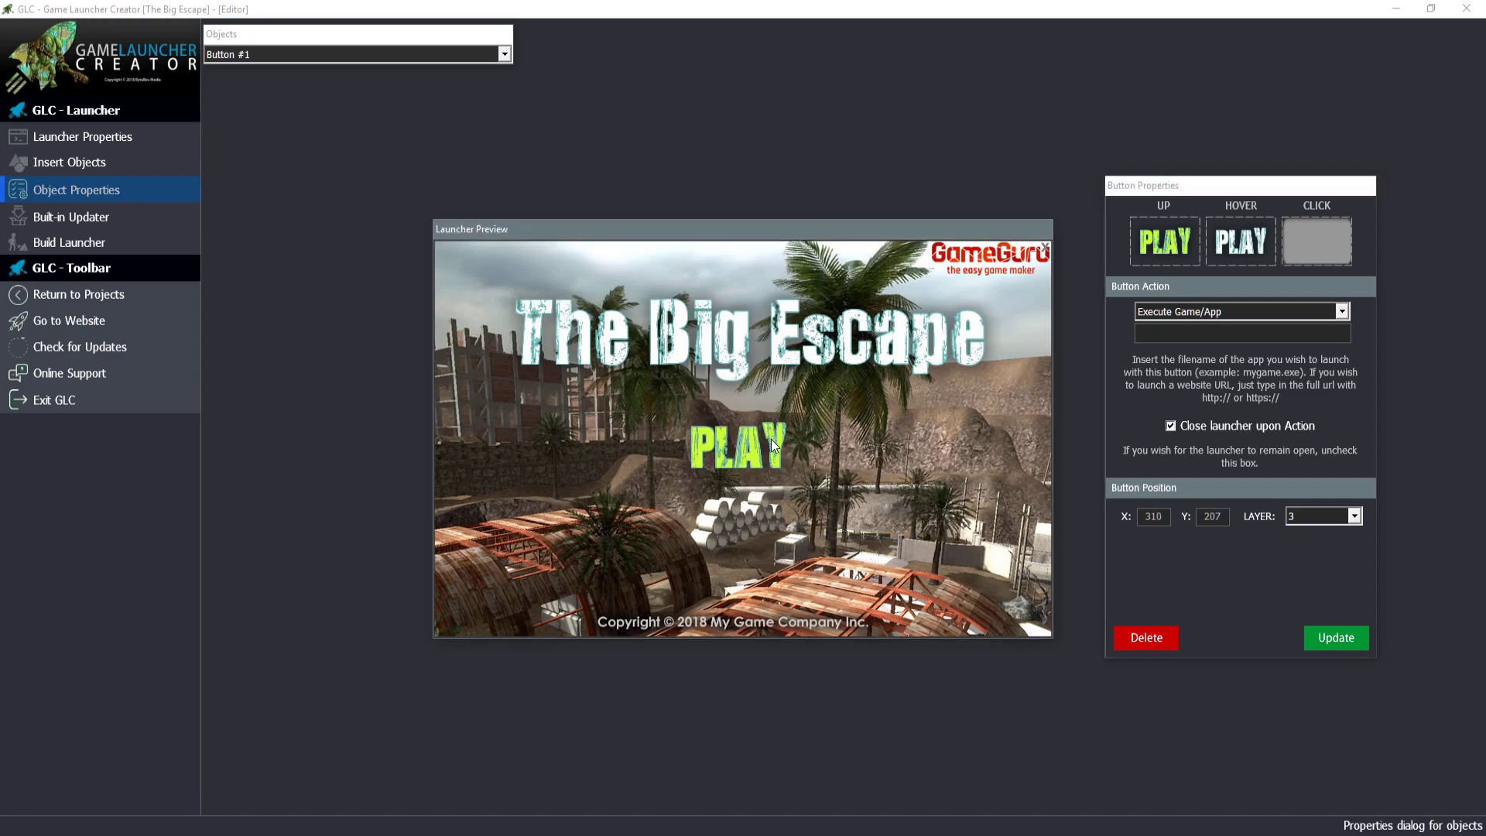
pyautogui.click(1175, 335)
pyautogui.write('defau')
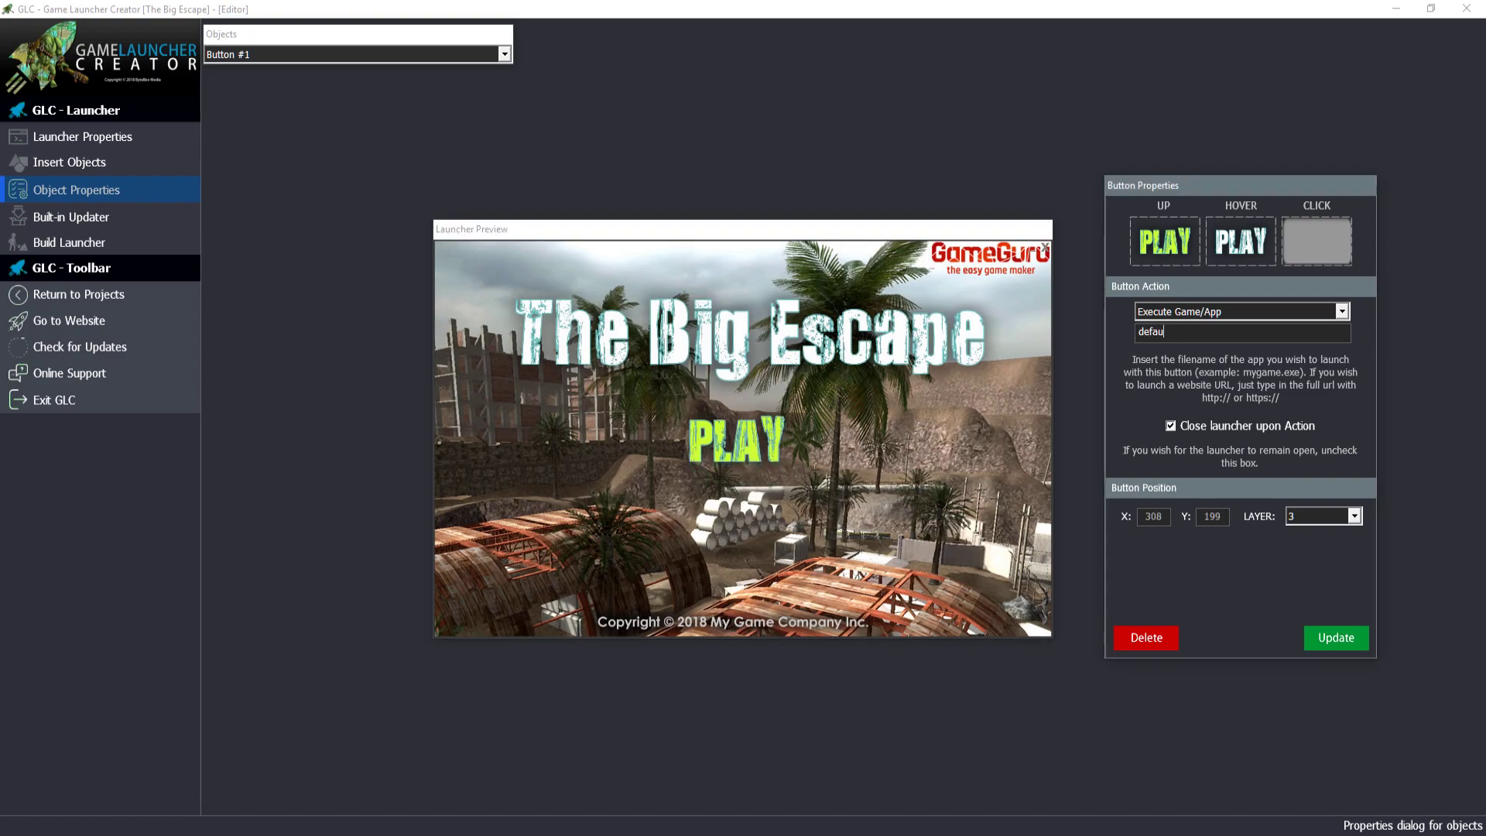
pyautogui.write('lt.exe')
pyautogui.click(1330, 642)
# Reposition the PLAY button to about X 313, Y 216 below the title and apply
pyautogui.moveTo(770, 433); pyautogui.dragTo(756, 434)
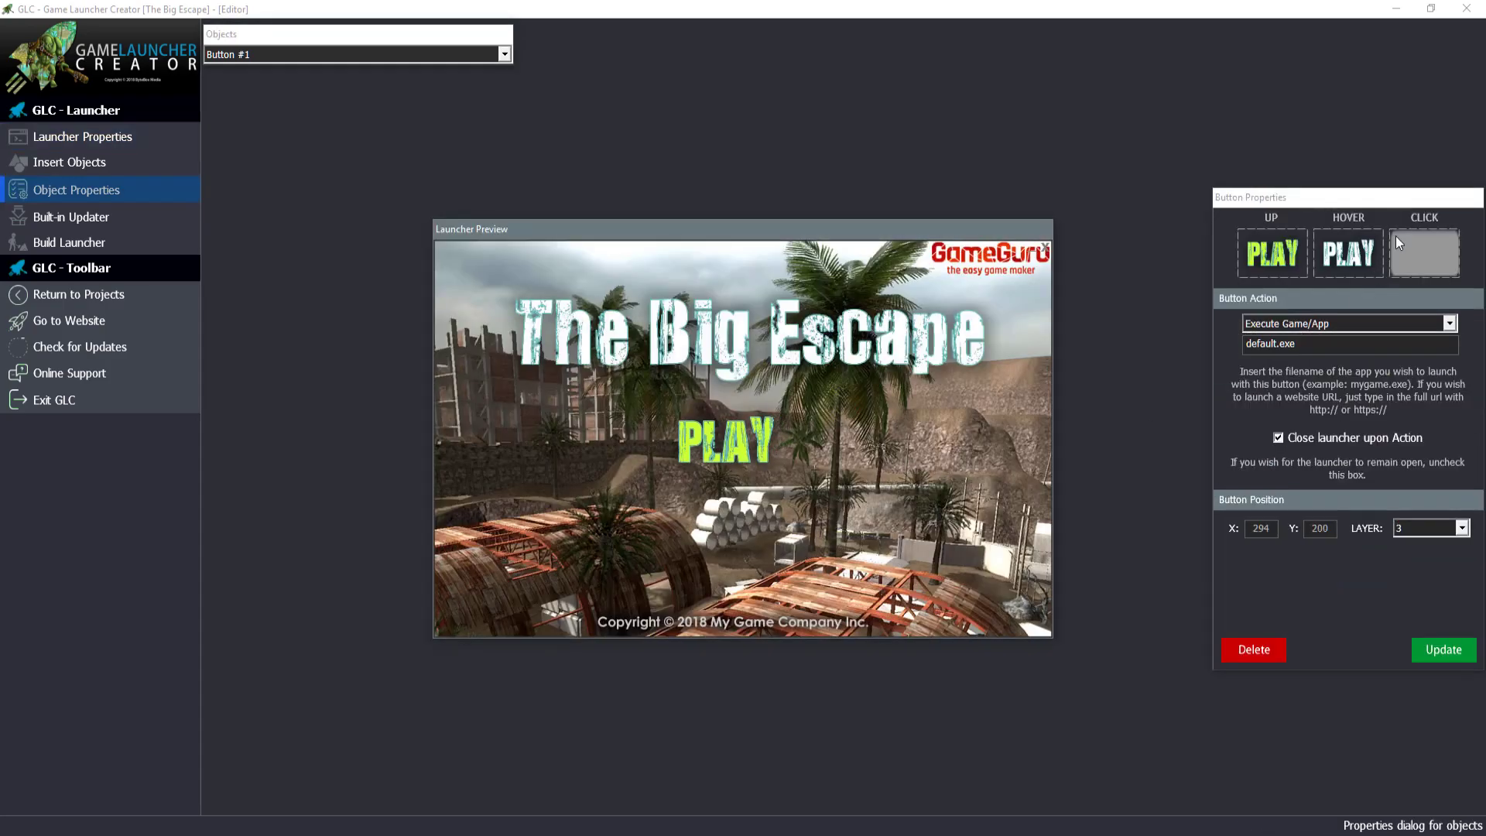
pyautogui.moveTo(1380, 190); pyautogui.dragTo(1258, 187)
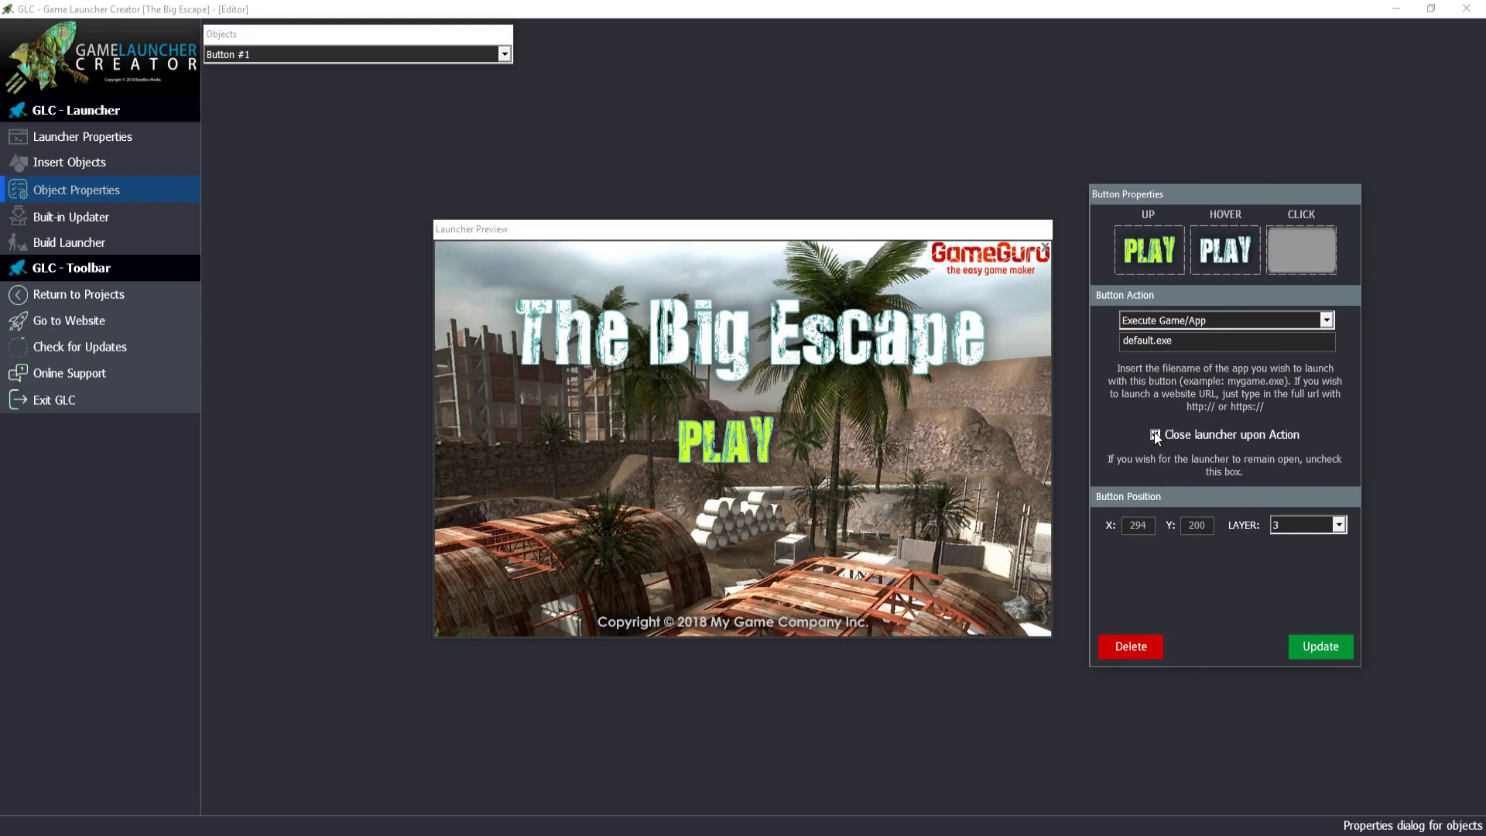
pyautogui.moveTo(748, 451); pyautogui.dragTo(777, 469)
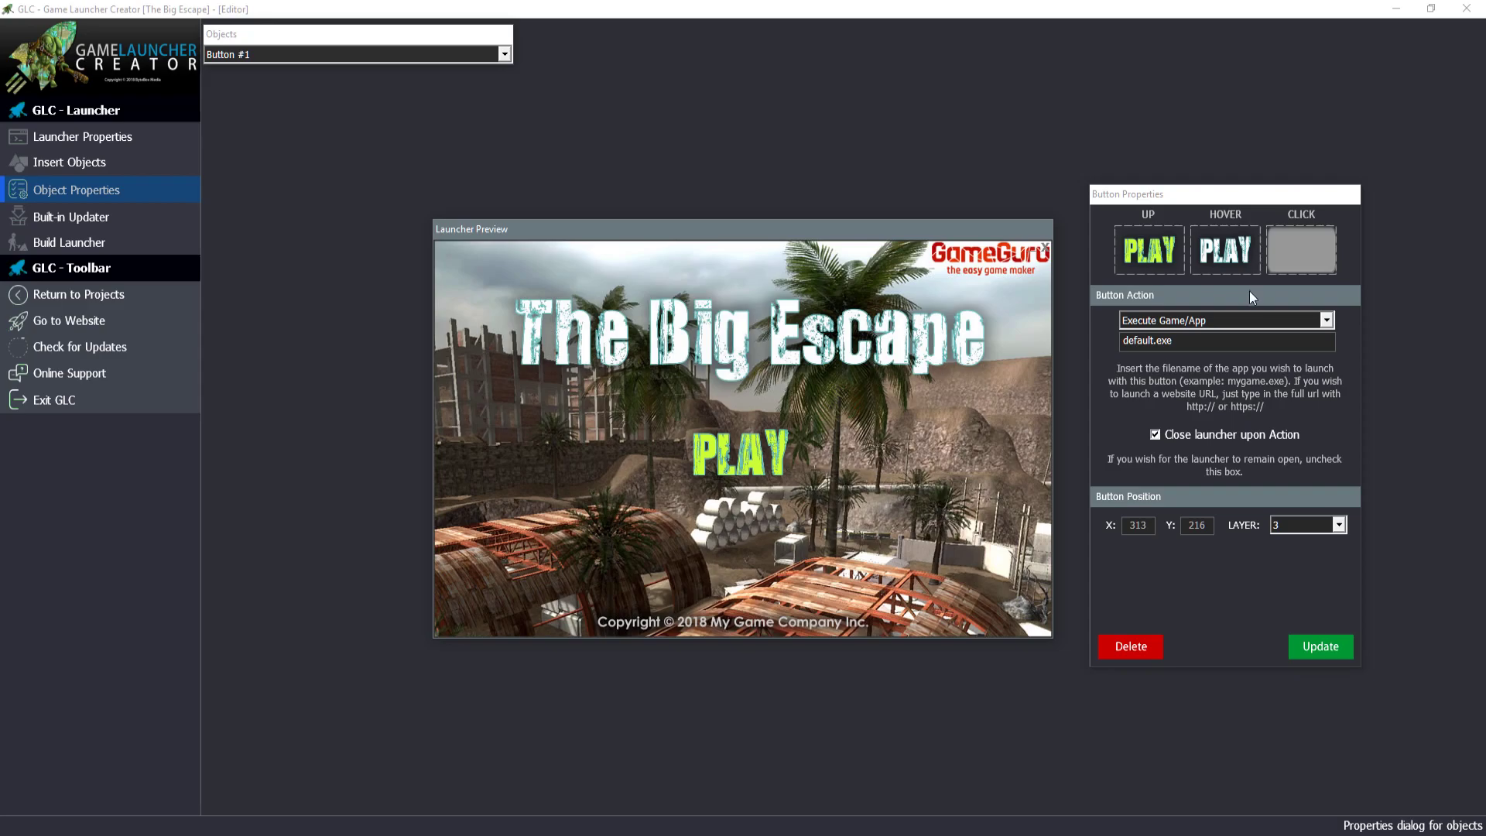
pyautogui.click(1325, 645)
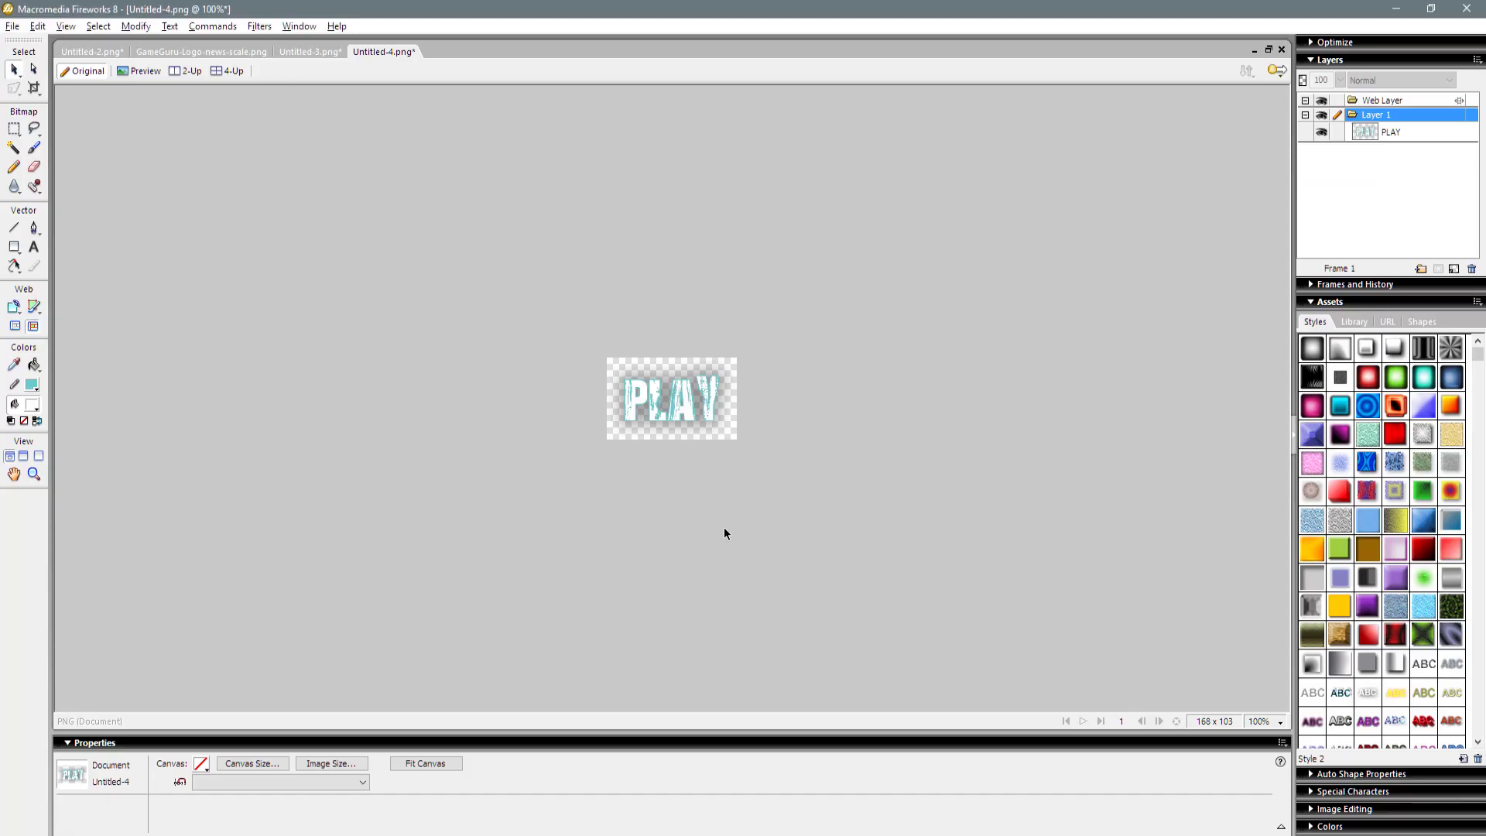
# Paste the WEBSITE text onto a new 264×100 transparent canvas and export it as web0.png
pyautogui.click(110, 54)
pyautogui.click(692, 468)
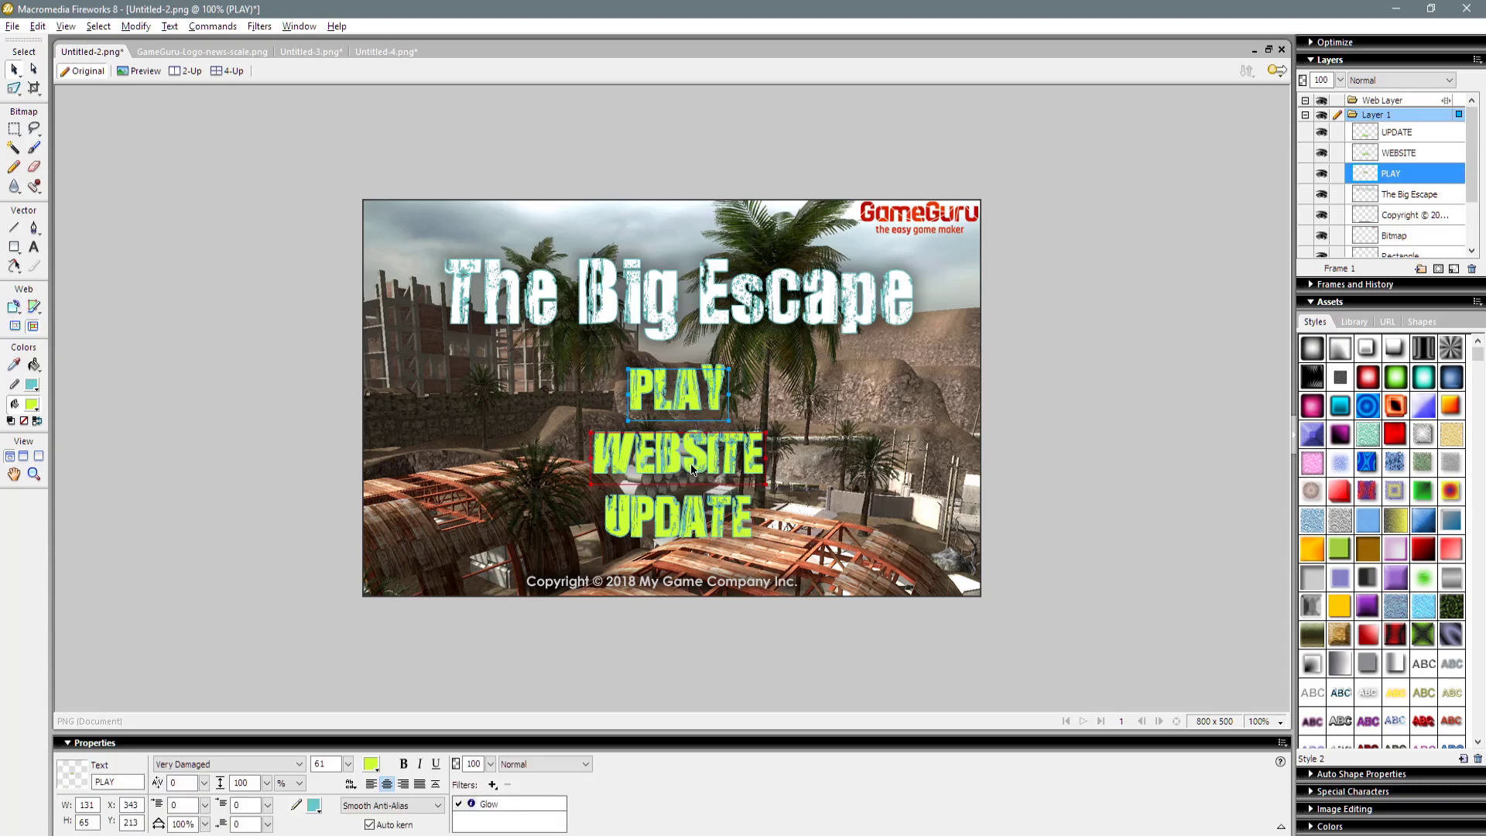
pyautogui.hotkey('ctrl', 'c')
pyautogui.hotkey('ctrl', 'n')
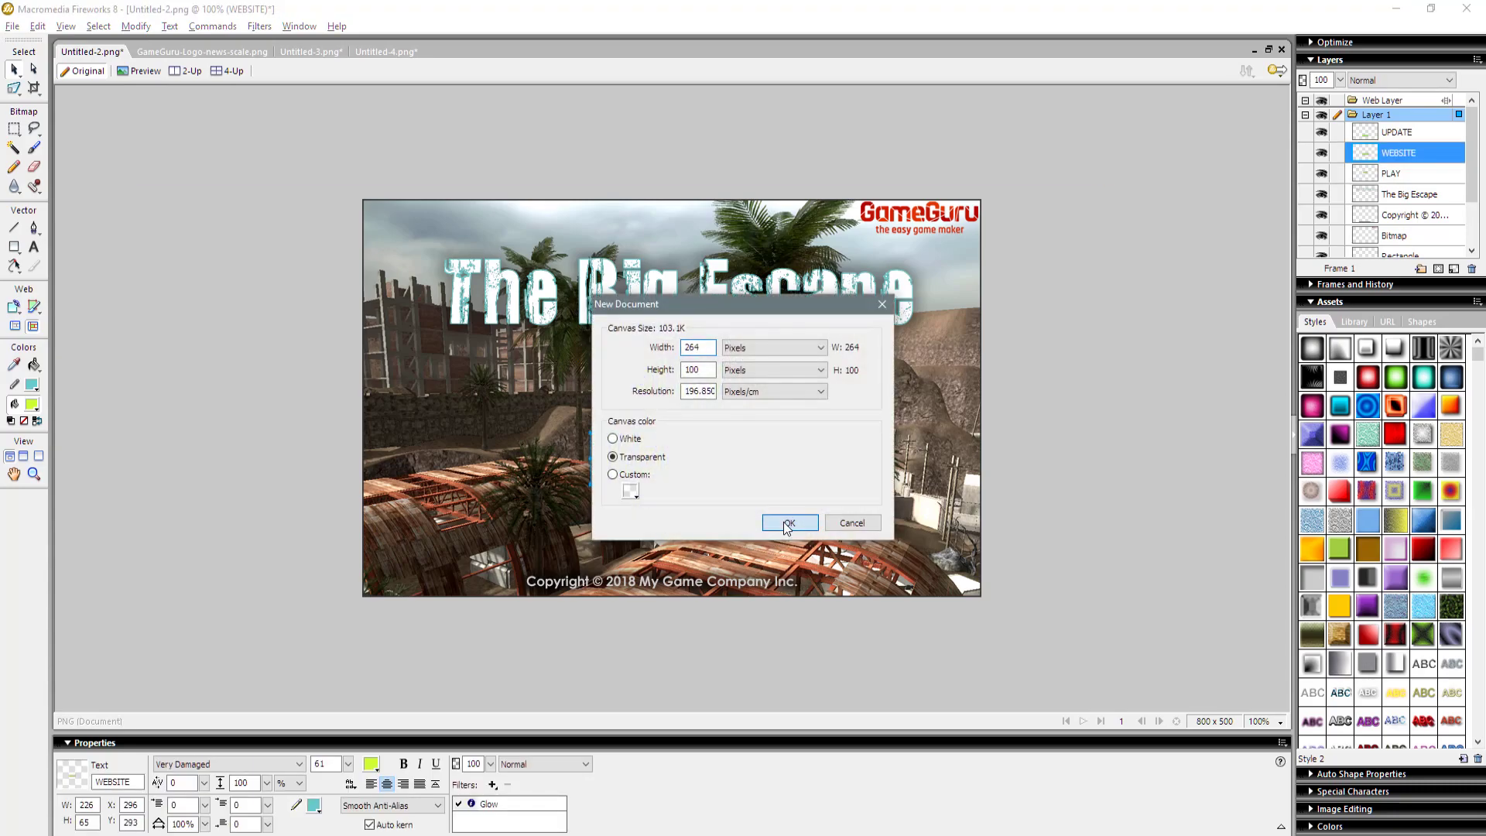
pyautogui.click(774, 521)
pyautogui.hotkey('ctrl', 'v')
pyautogui.click(635, 595)
pyautogui.hotkey('ctrl', 'shift', 'x')
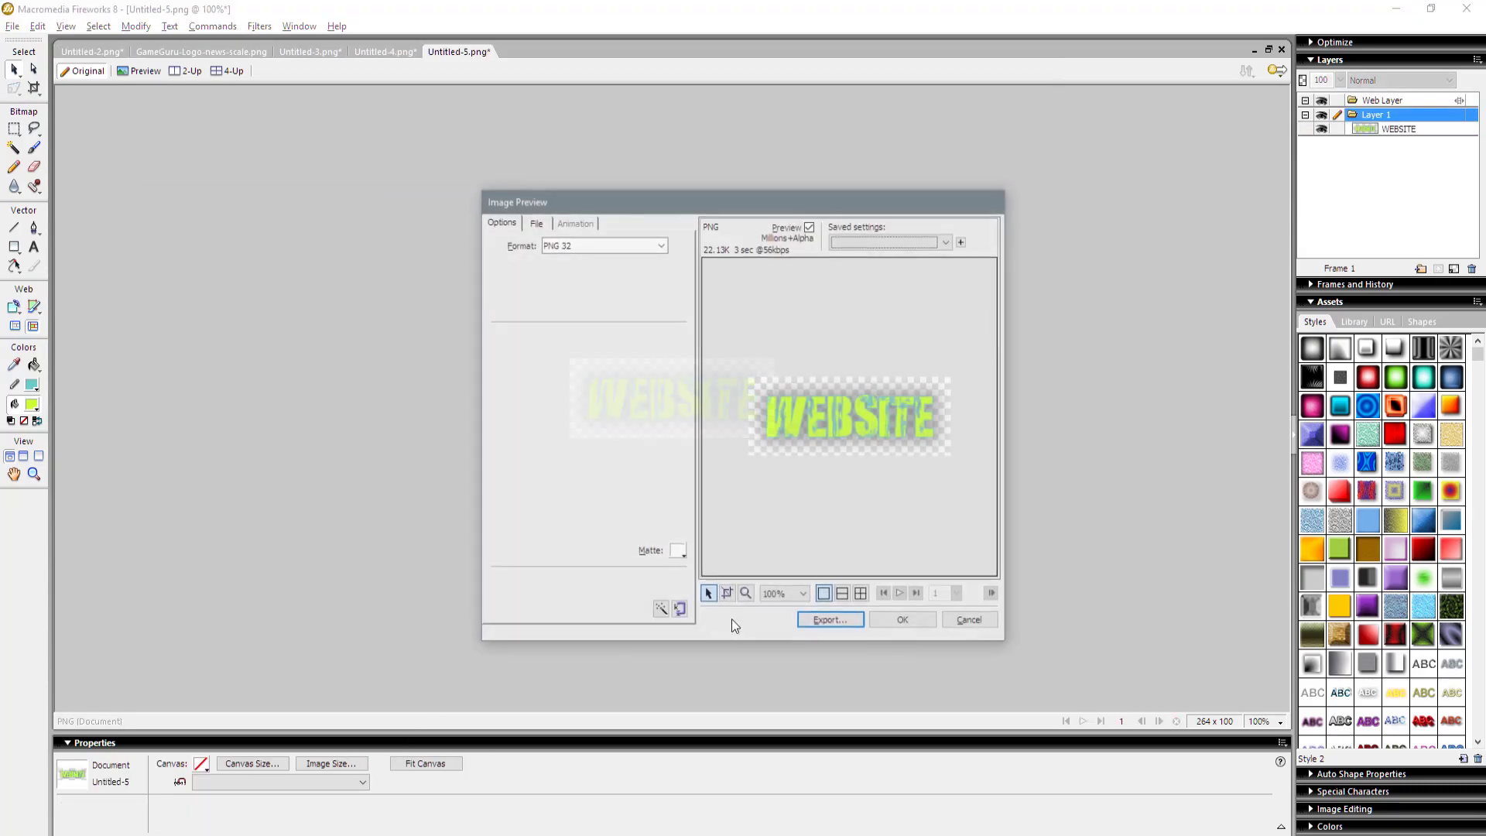
pyautogui.click(831, 622)
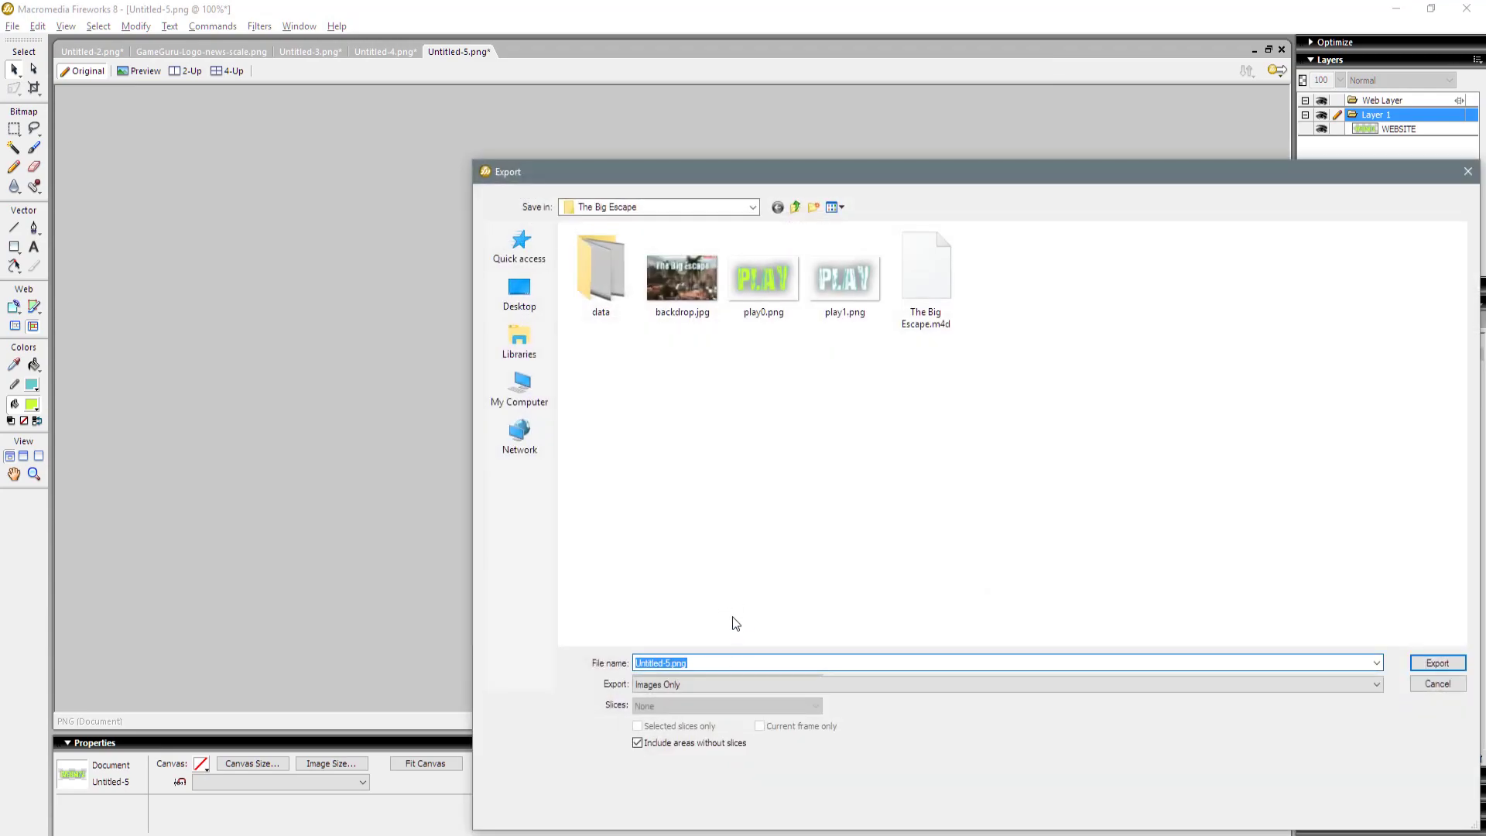
pyautogui.write('web0')
pyautogui.press('Return')
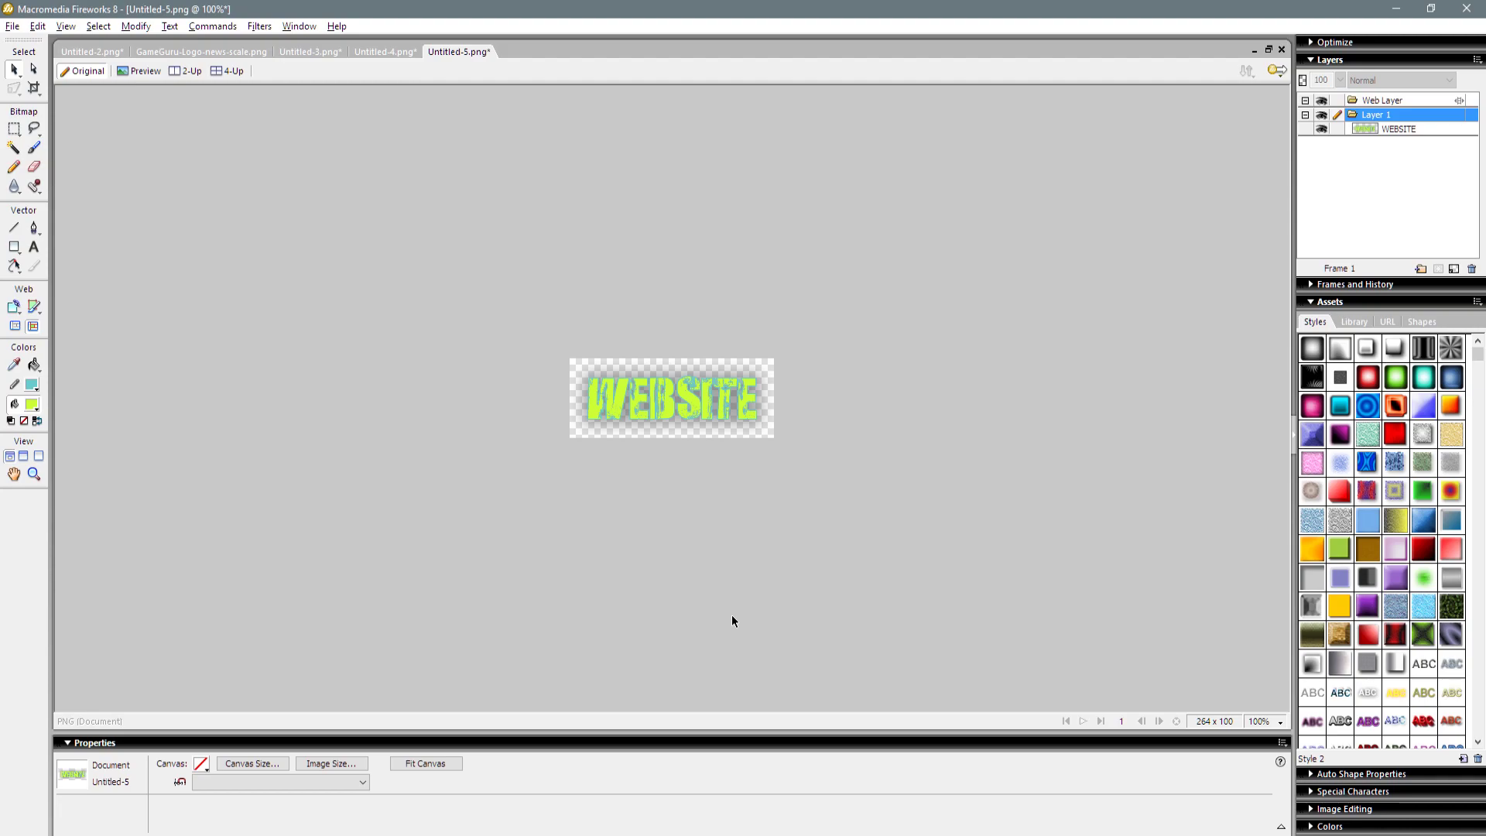
# Make the WEBSITE text white and export it as web1.png
pyautogui.click(686, 401)
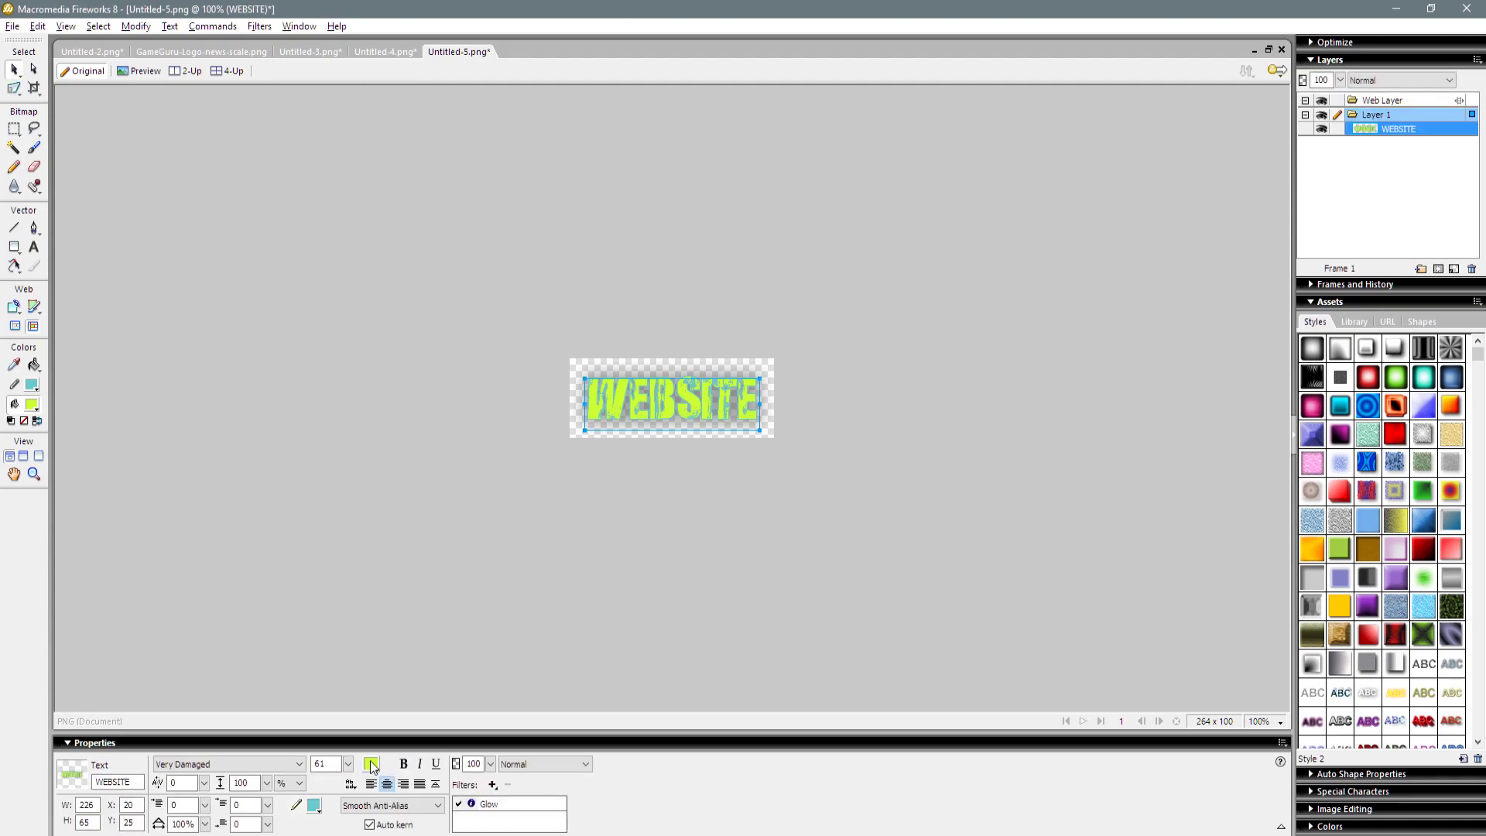
pyautogui.click(371, 765)
pyautogui.click(386, 666)
pyautogui.hotkey('ctrl', 'shift', 'x')
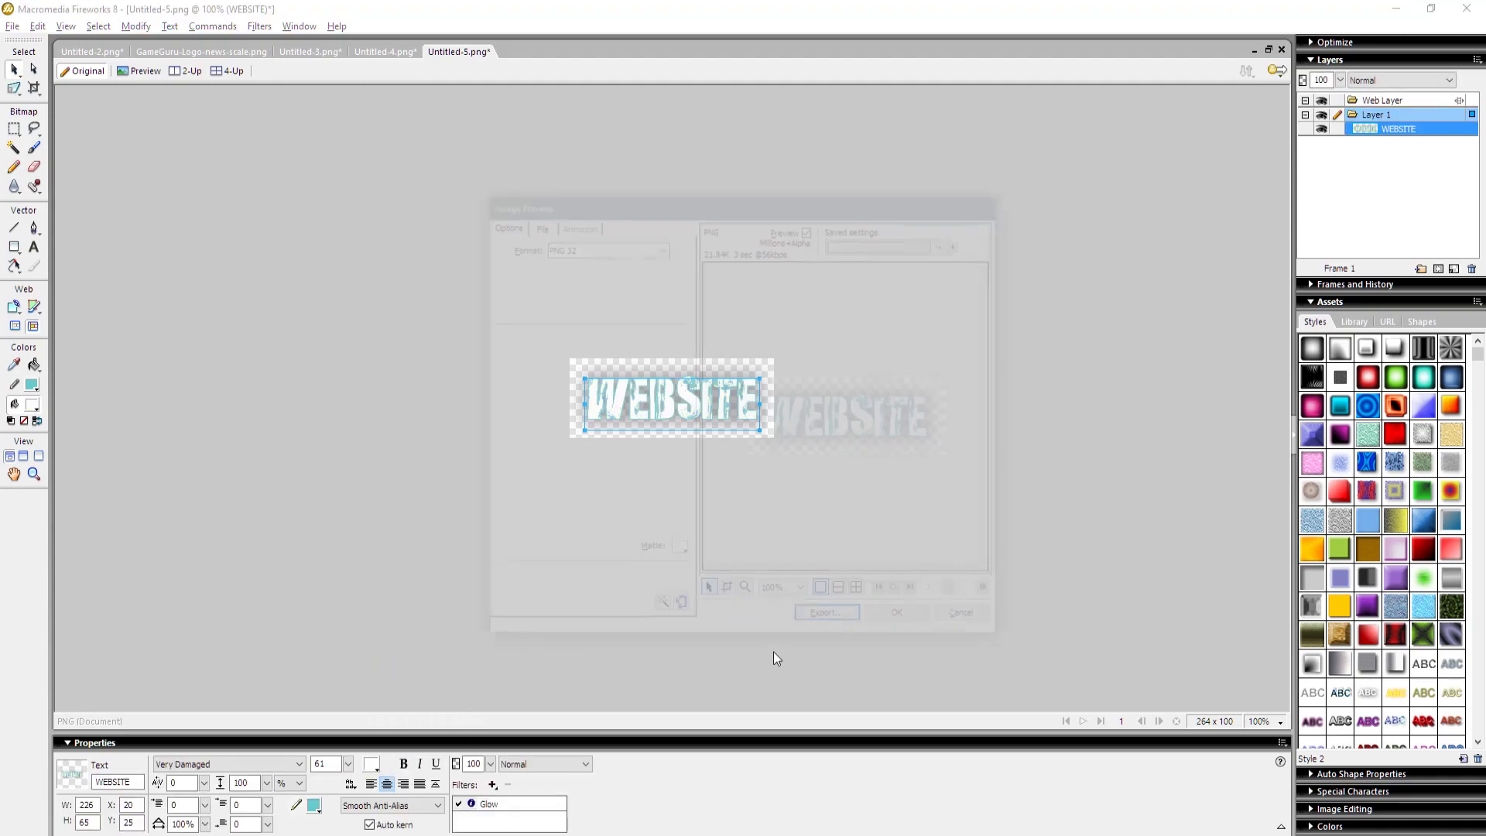
pyautogui.click(836, 624)
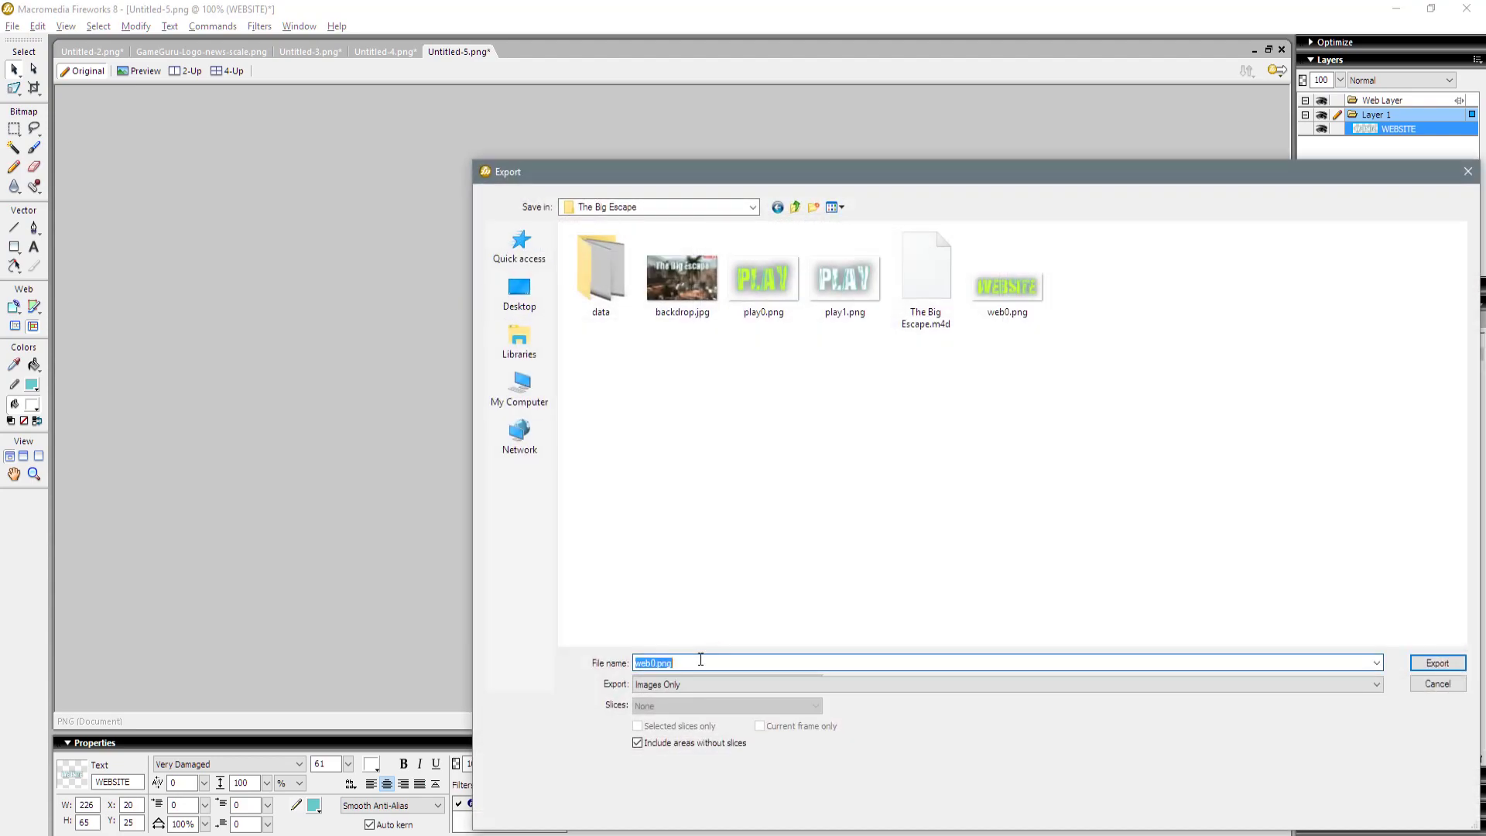
pyautogui.write('web1')
pyautogui.press('Return')
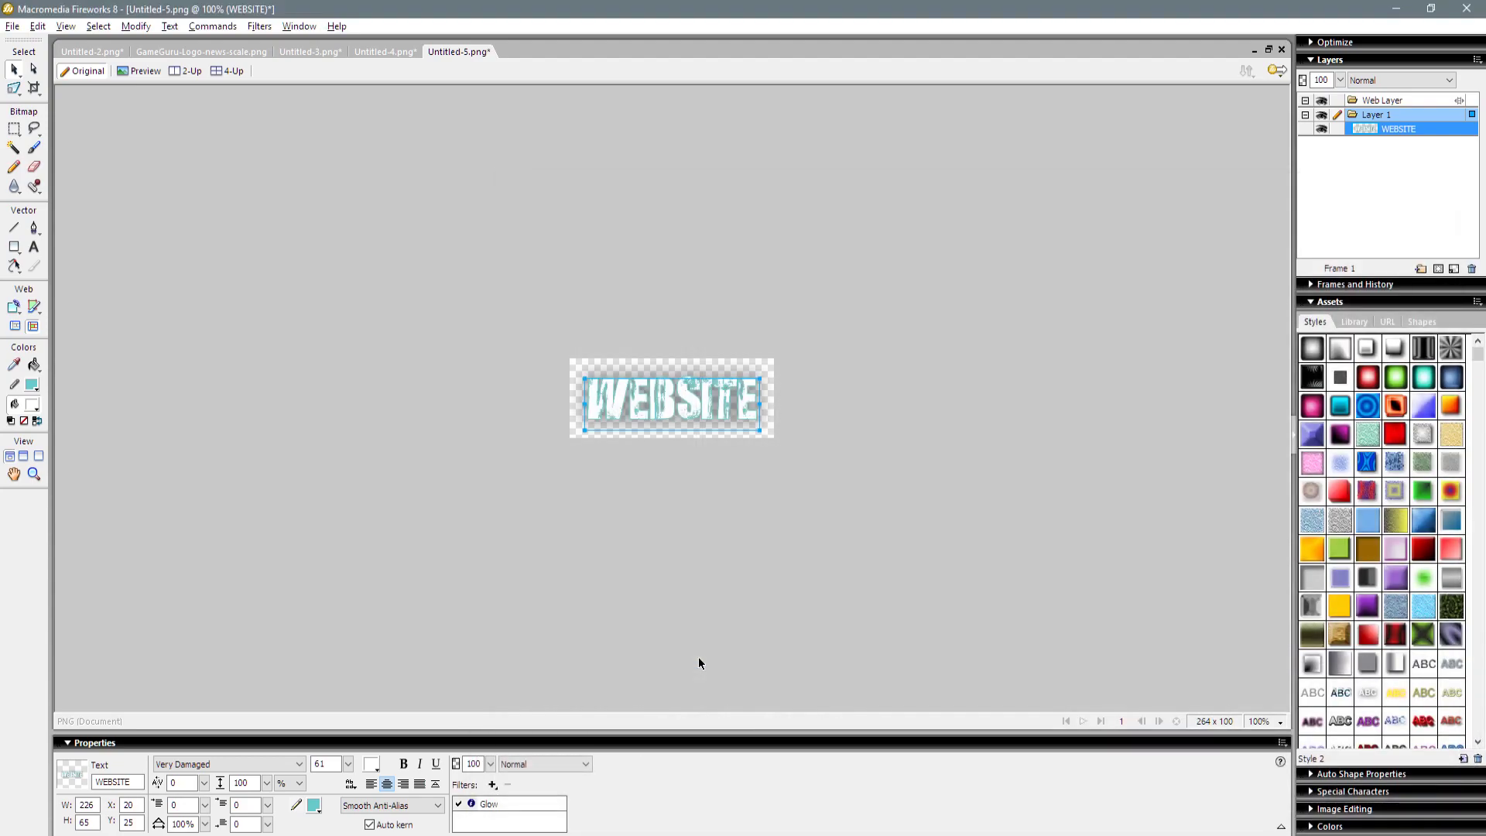
pyautogui.hotkey('alt', 'Tab')
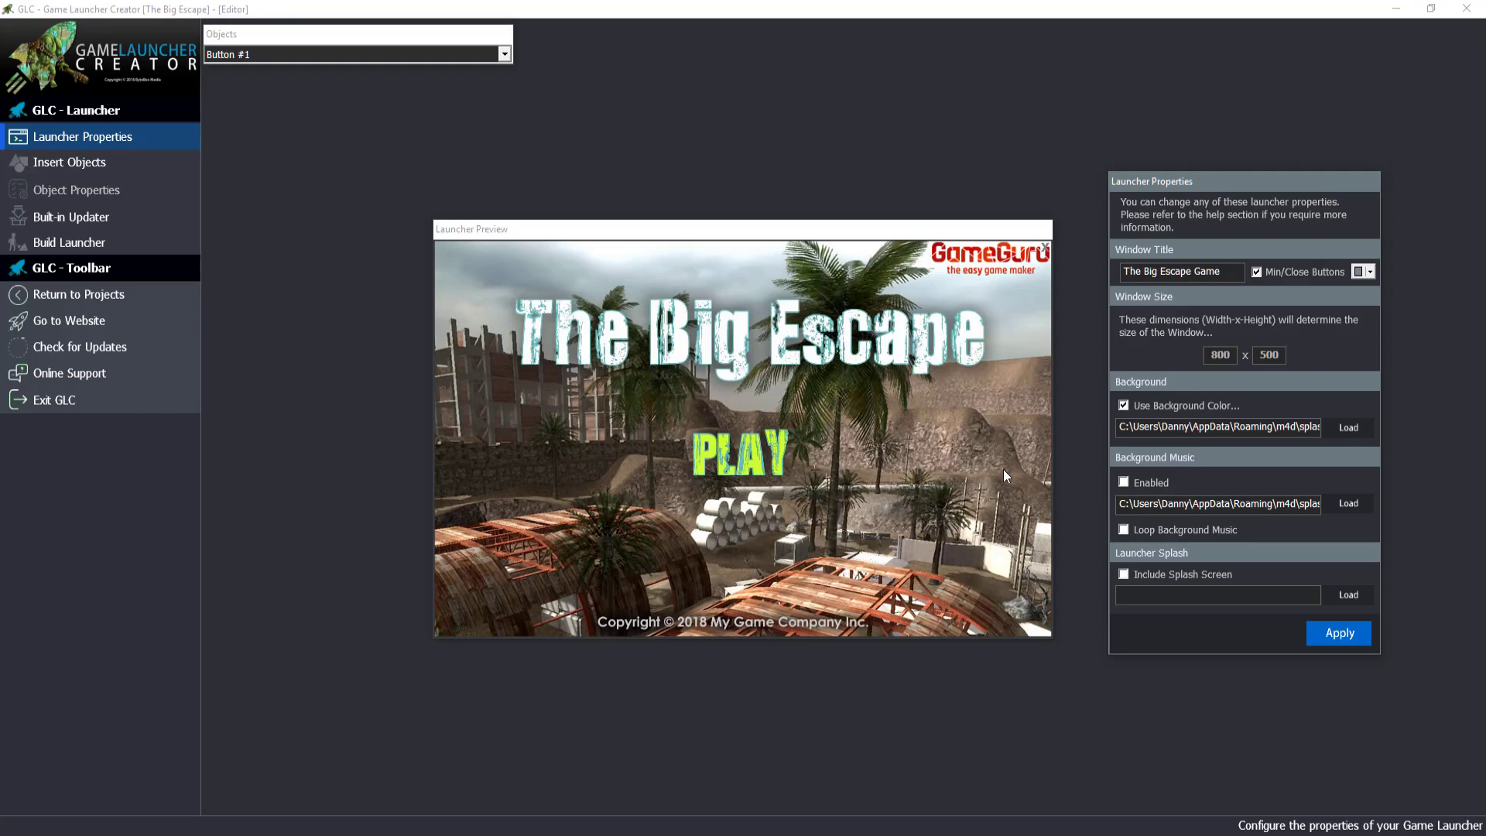
# Add a new button with web0.png as its normal image and web1.png as hover
pyautogui.click(152, 169)
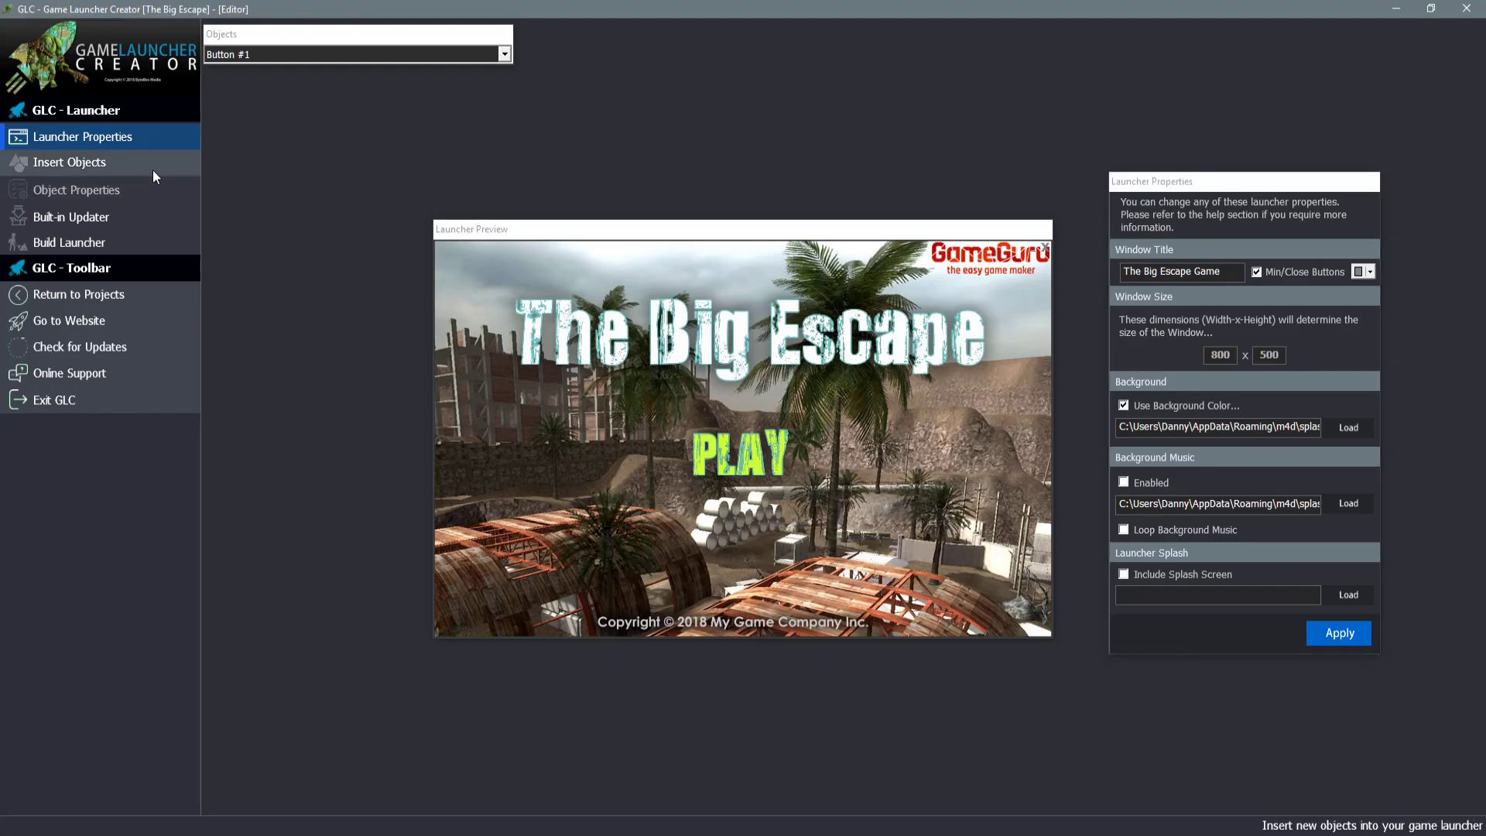
pyautogui.click(1249, 457)
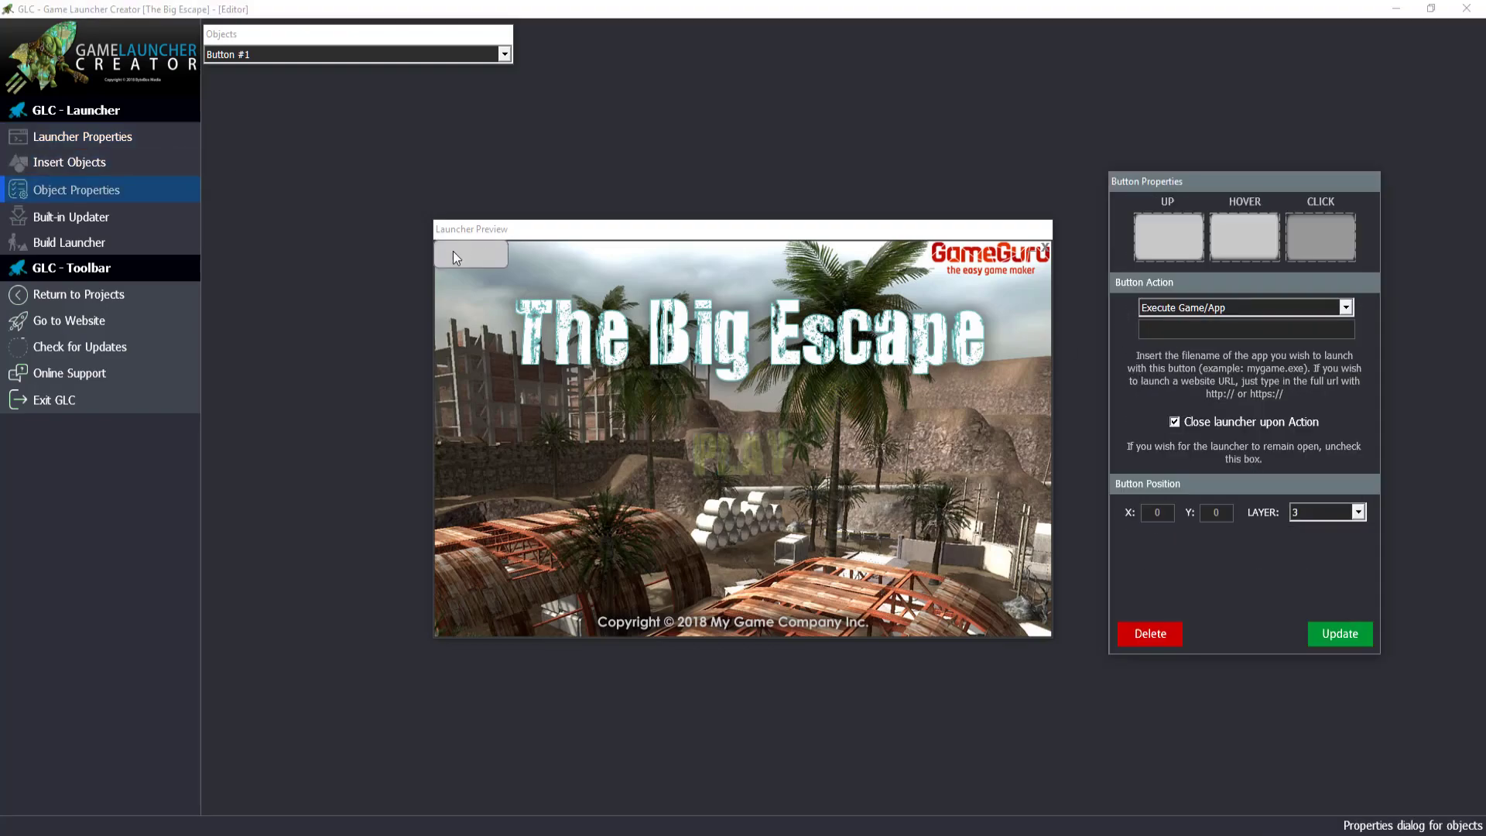
pyautogui.moveTo(477, 256); pyautogui.dragTo(610, 522)
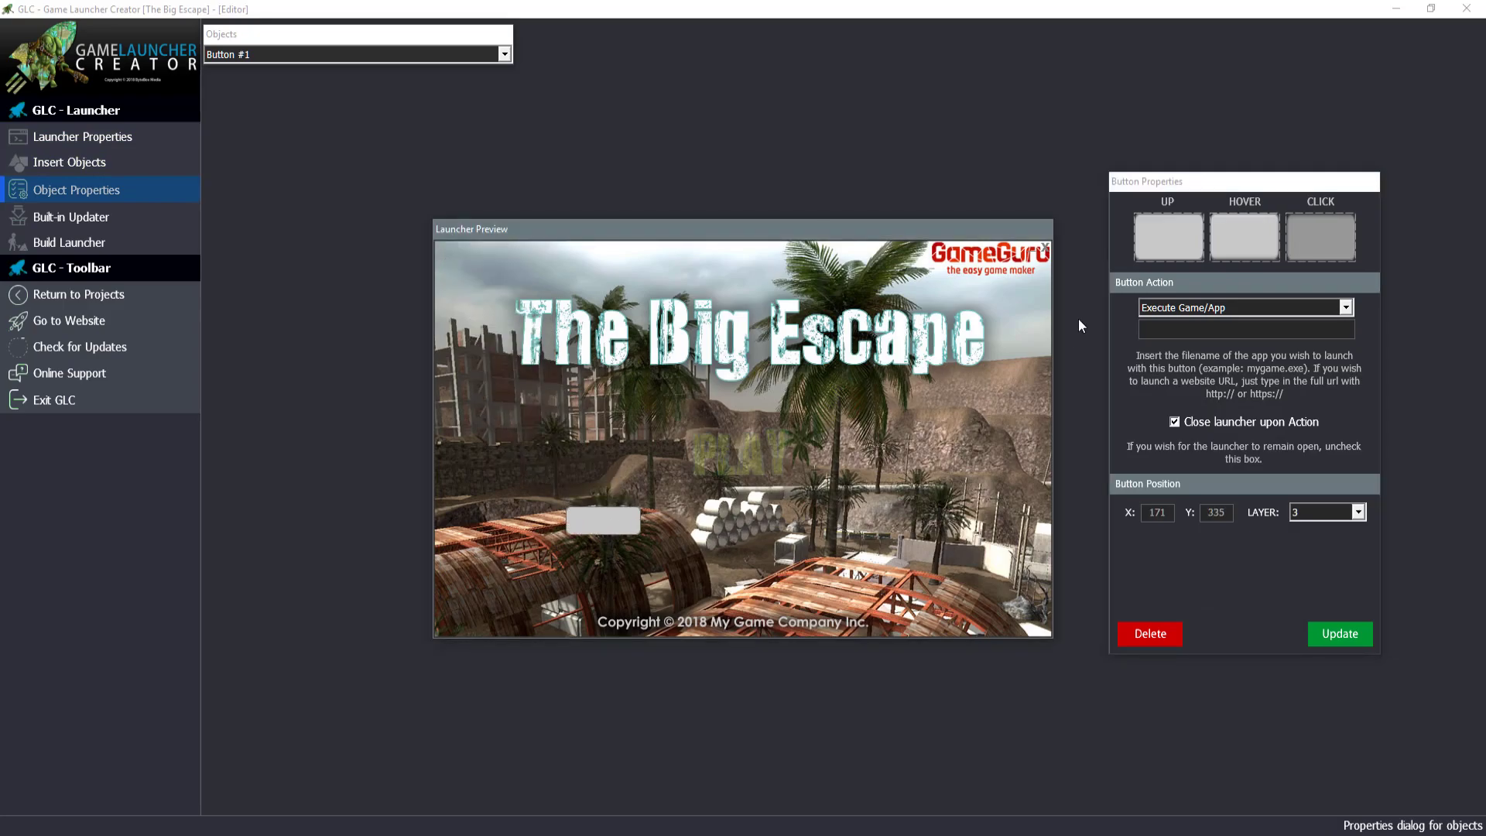
pyautogui.click(1171, 245)
pyautogui.click(403, 149)
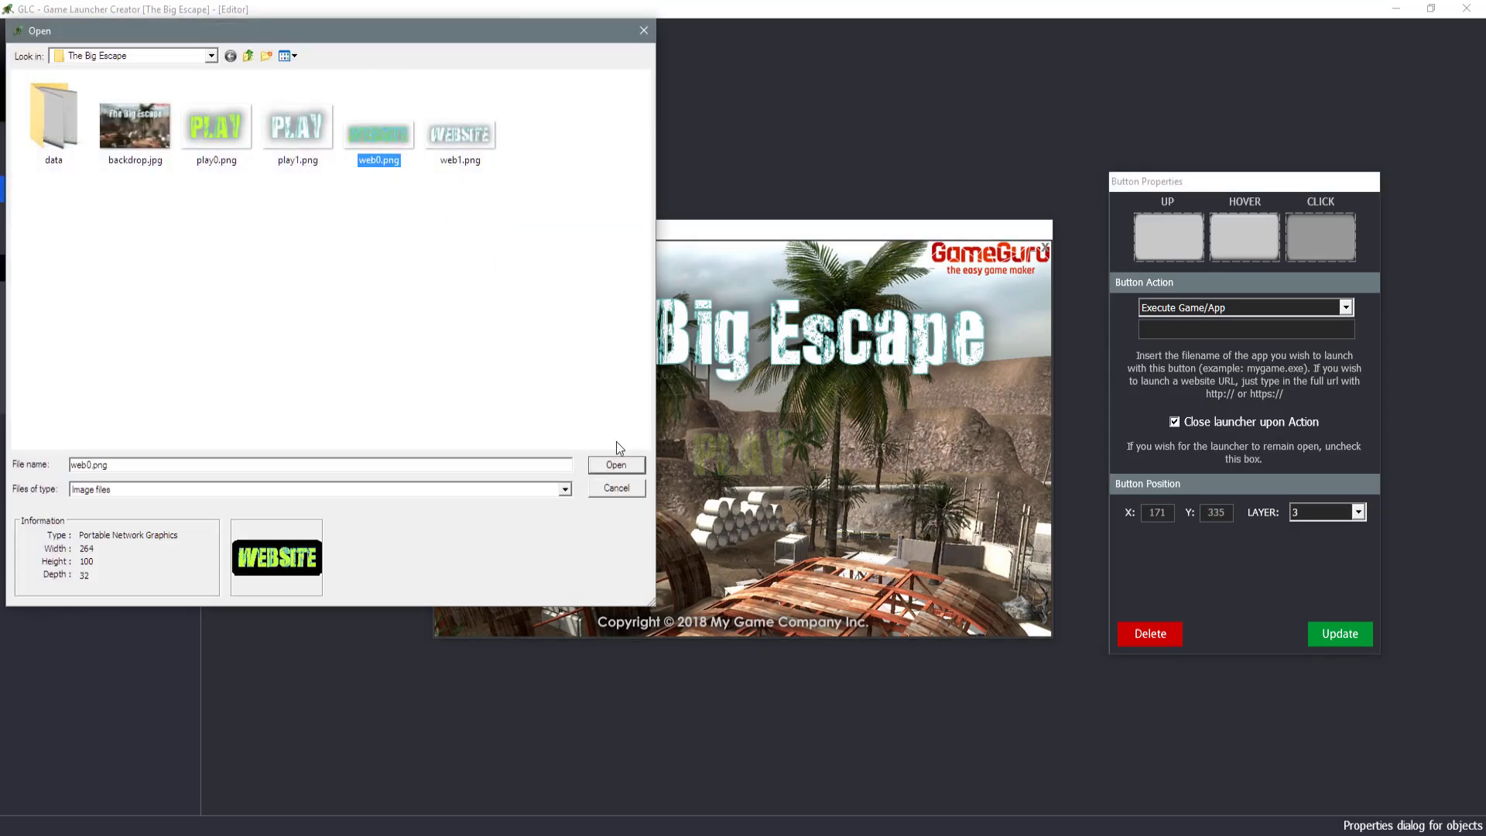
pyautogui.click(624, 463)
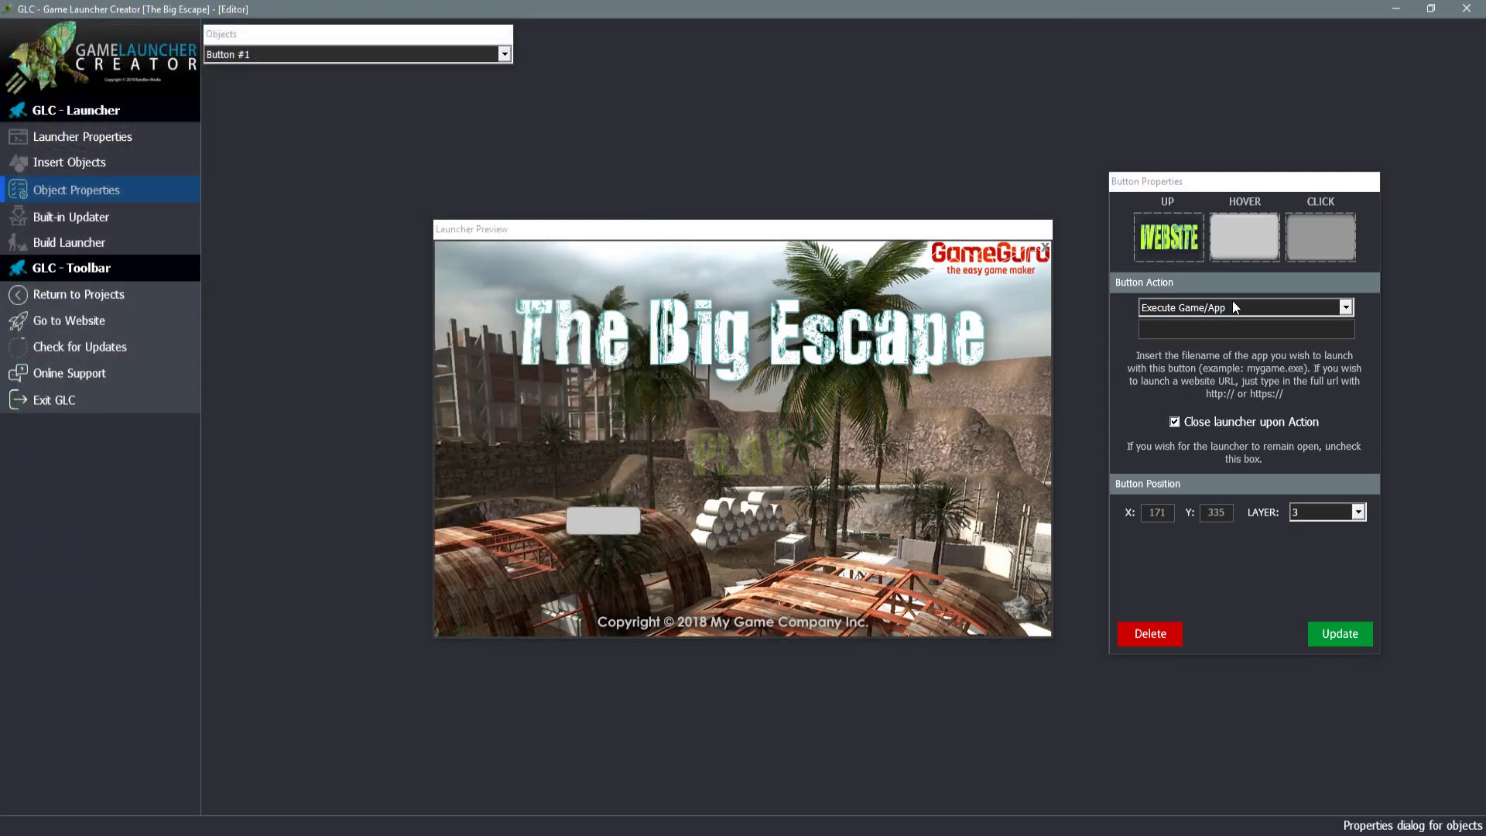
pyautogui.click(1247, 230)
pyautogui.doubleClick(464, 143)
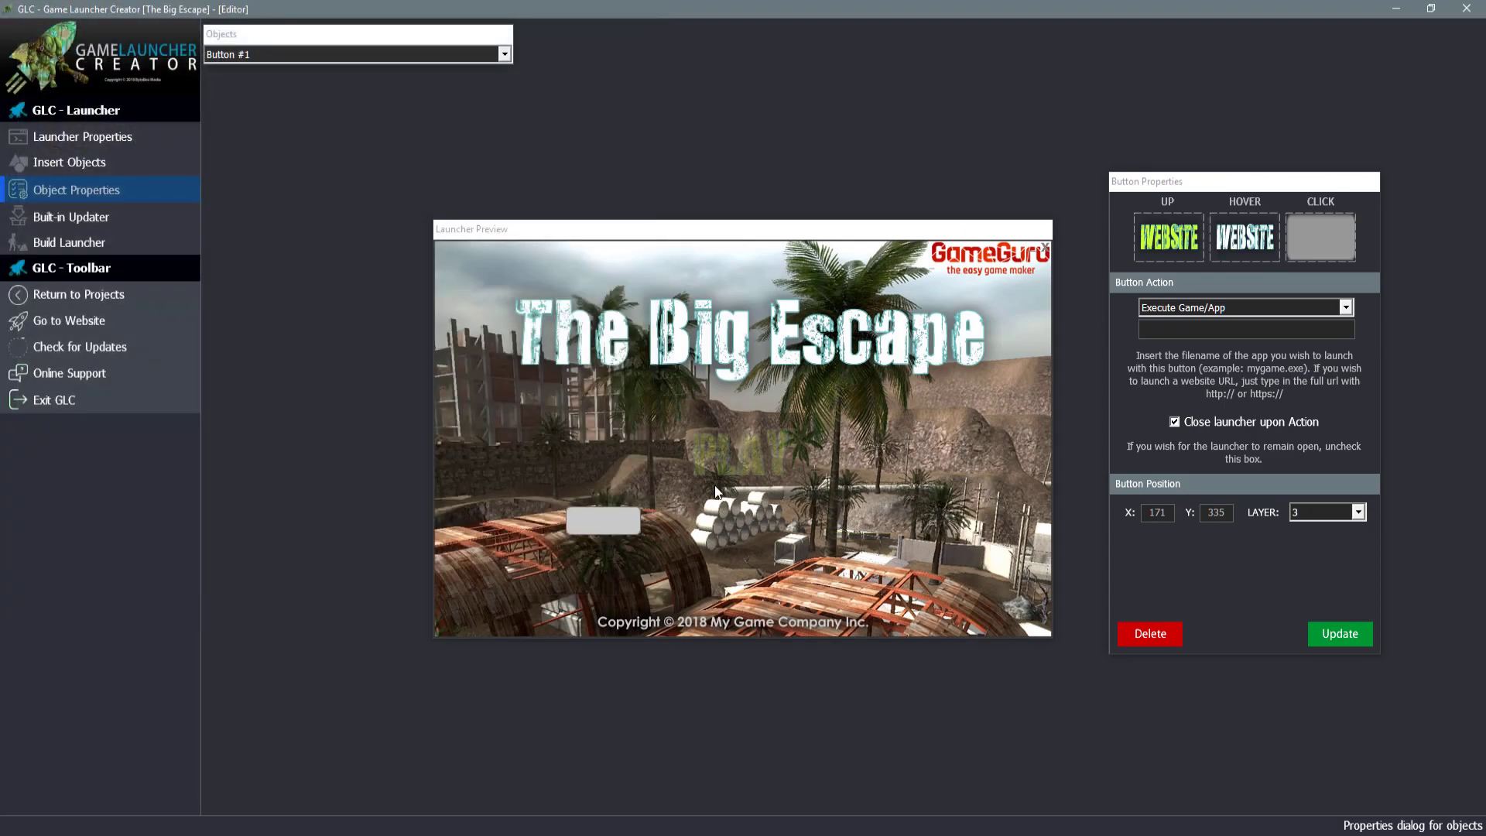
pyautogui.click(1272, 309)
pyautogui.click(1238, 338)
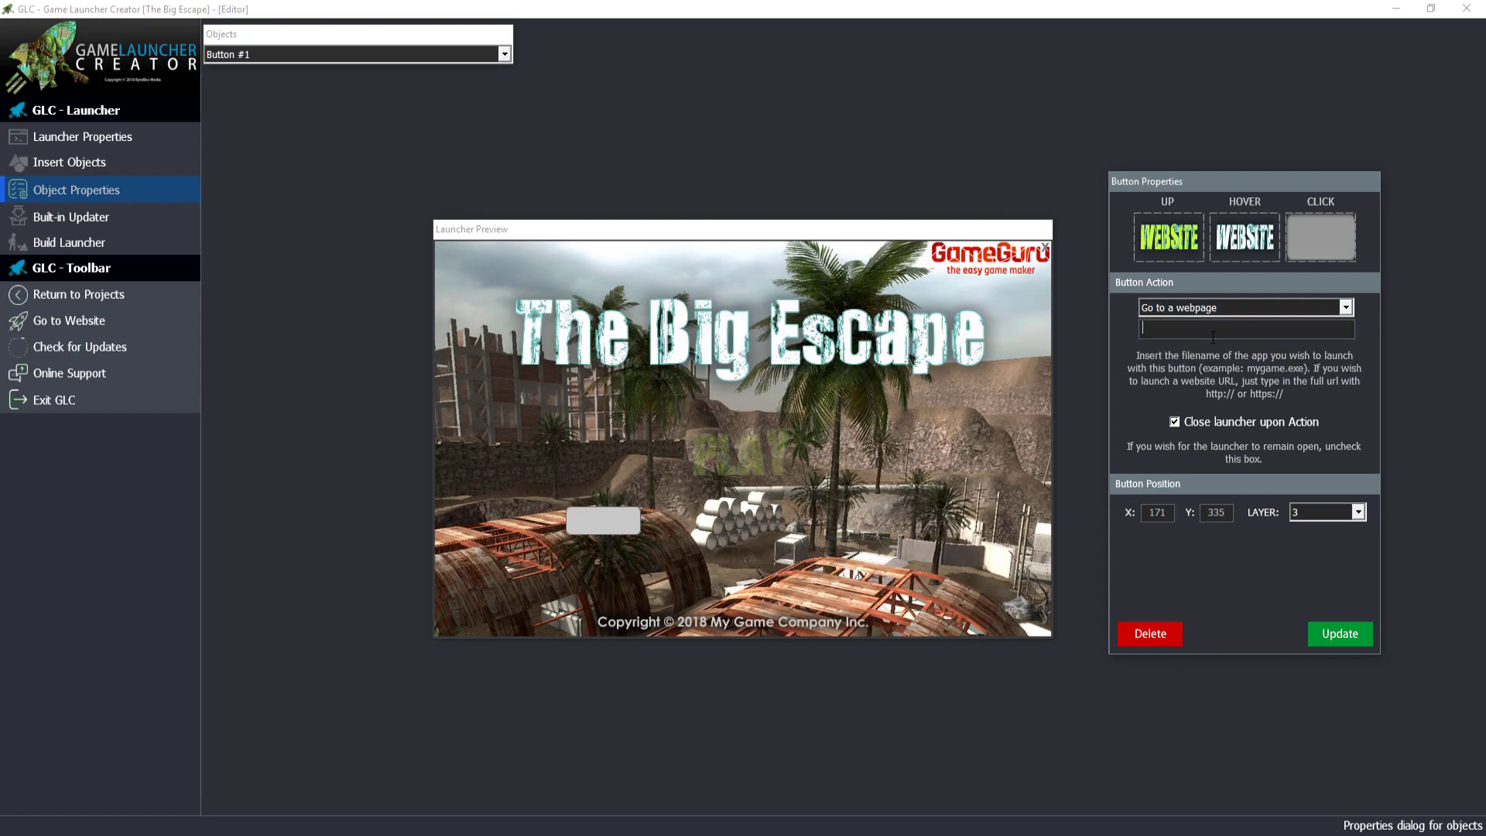
pyautogui.write('https://gamelaunchercreator.com')
pyautogui.click(1335, 634)
# Centre the WEBSITE button on the backdrop just below PLAY
pyautogui.moveTo(633, 542); pyautogui.dragTo(733, 520)
pyautogui.click(746, 527)
pyautogui.moveTo(1406, 196); pyautogui.dragTo(1304, 184)
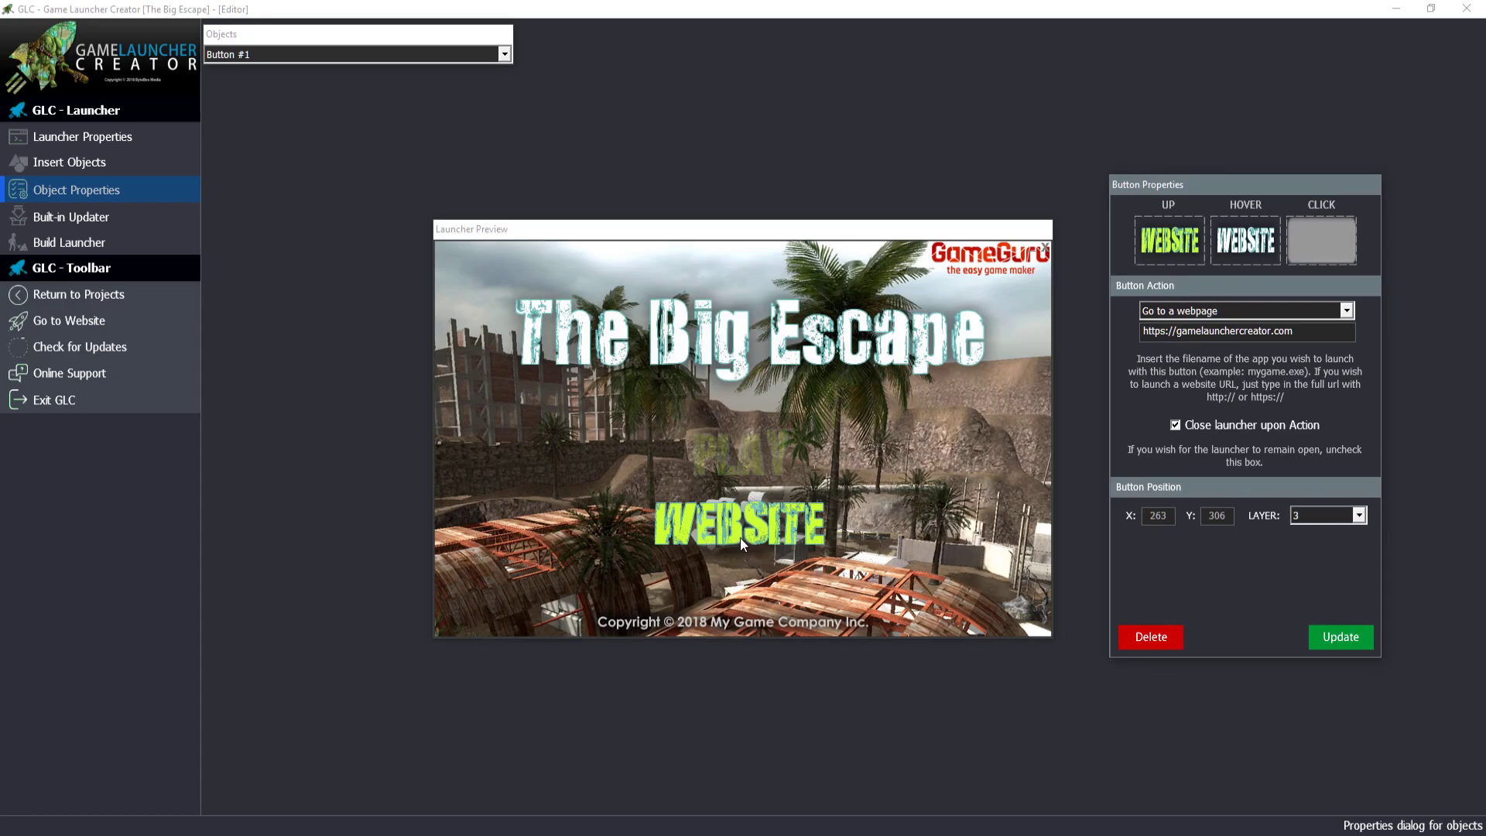
pyautogui.moveTo(740, 539)
pyautogui.mouseDown()
pyautogui.moveTo(735, 508)
pyautogui.moveTo(779, 491)
pyautogui.moveTo(748, 527)
pyautogui.mouseUp()
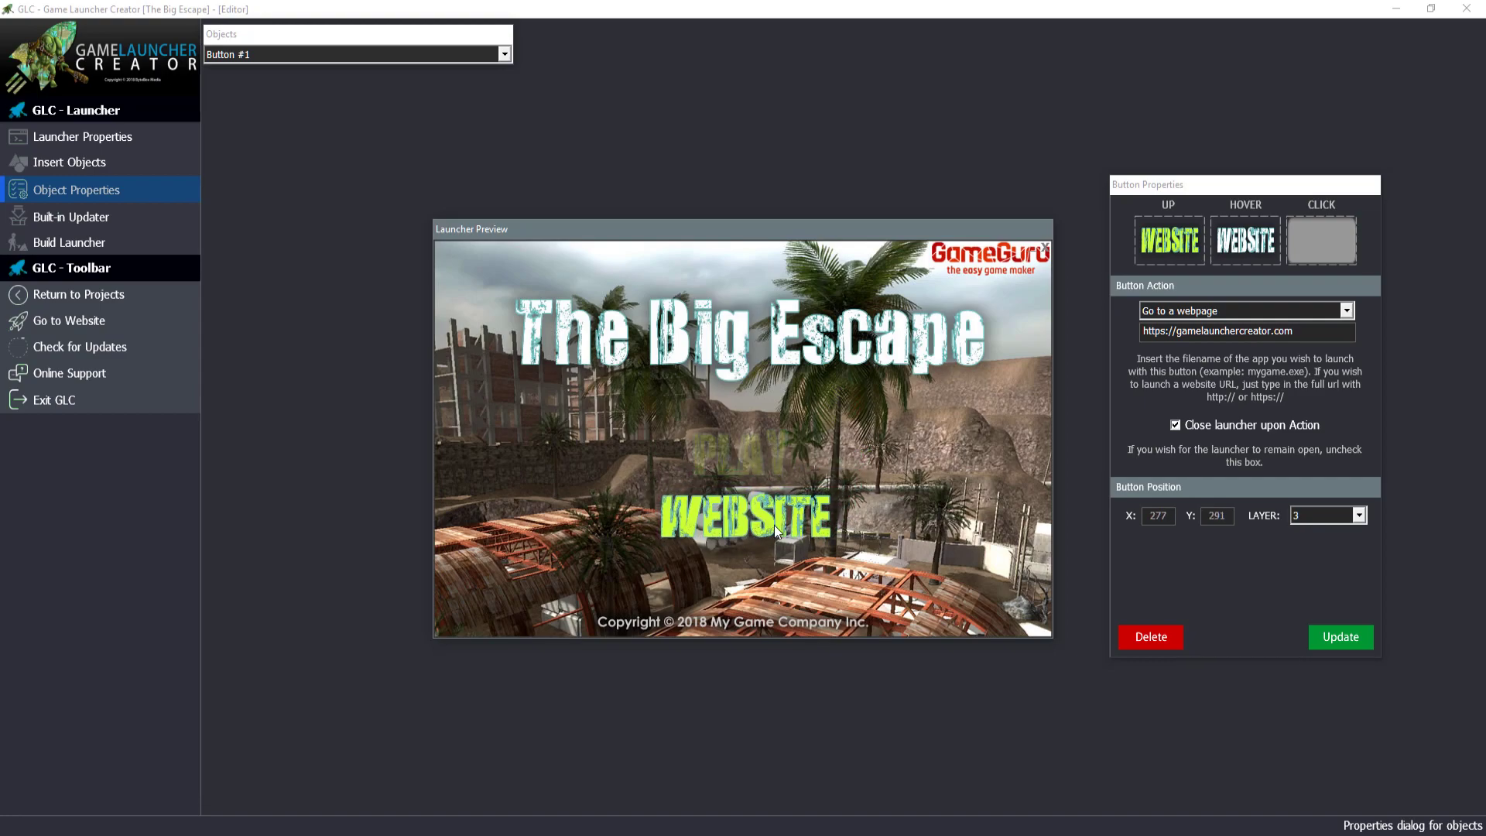
pyautogui.moveTo(774, 526)
pyautogui.mouseDown()
pyautogui.moveTo(760, 525)
pyautogui.moveTo(779, 530)
pyautogui.mouseUp()
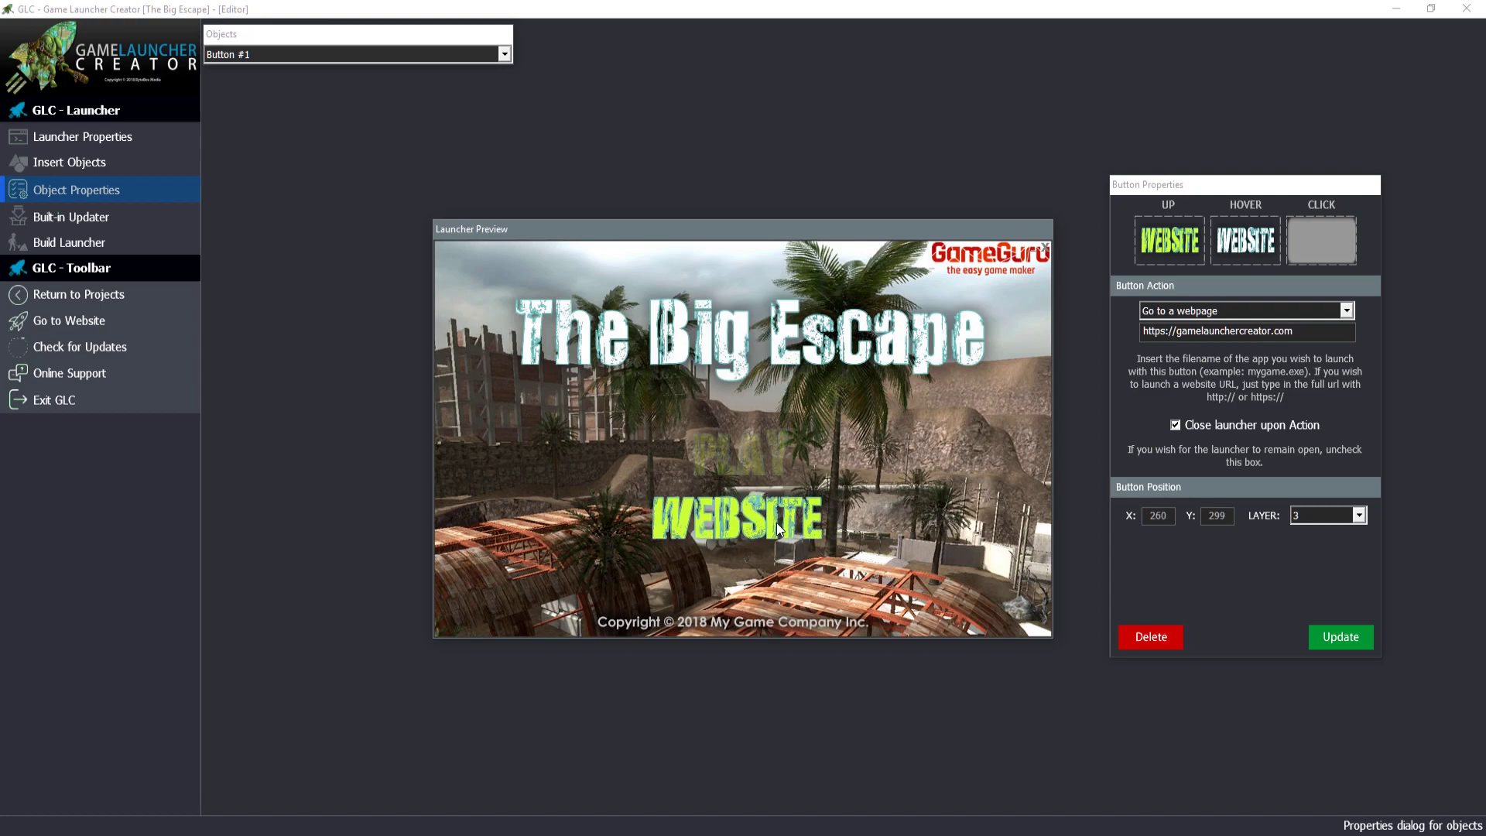
pyautogui.click(878, 458)
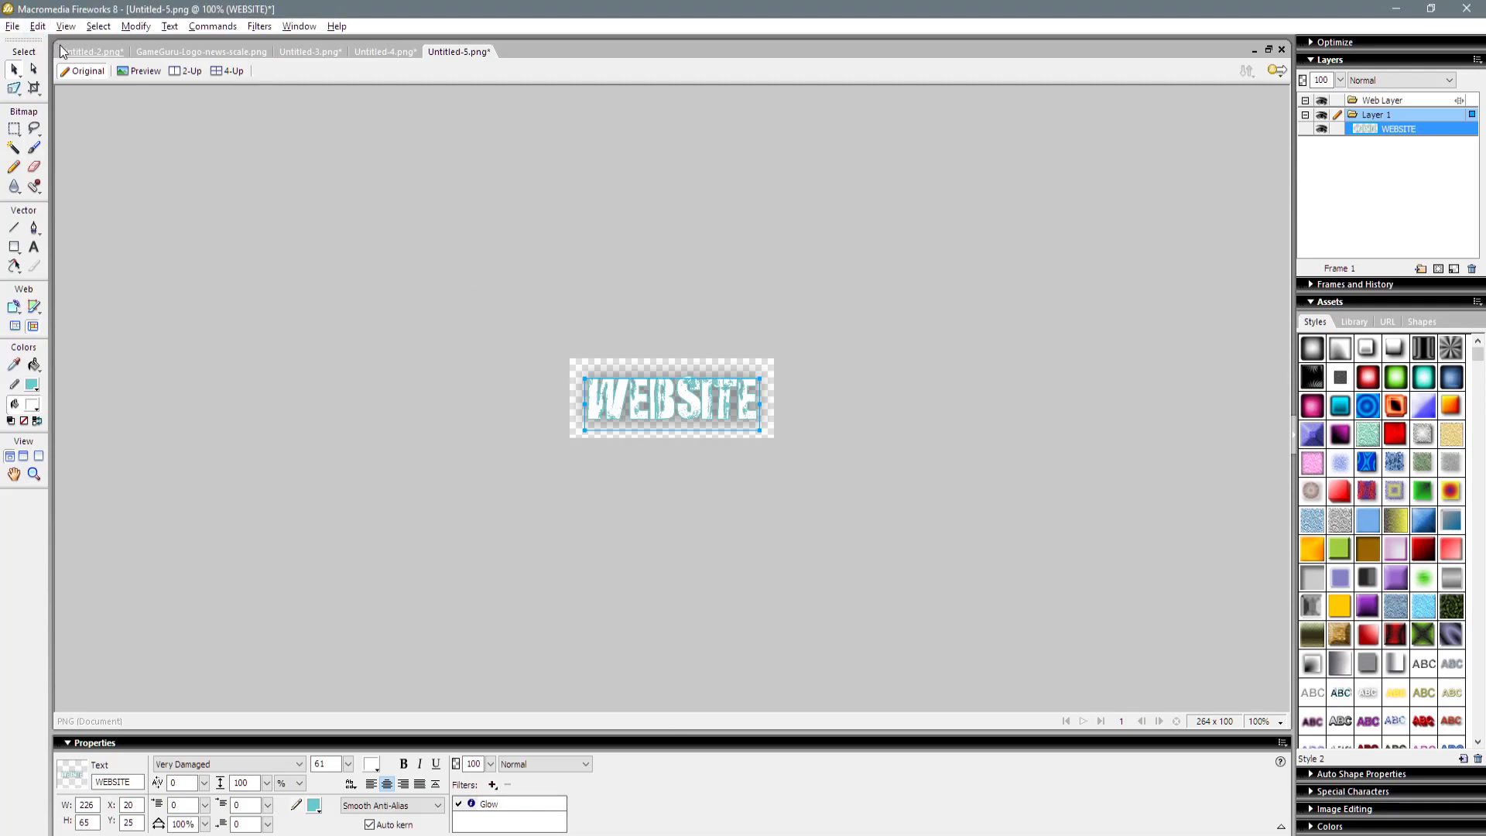
# Paste the UPDATE text into a new document and export the green version as 'update'
pyautogui.click(92, 51)
pyautogui.click(713, 530)
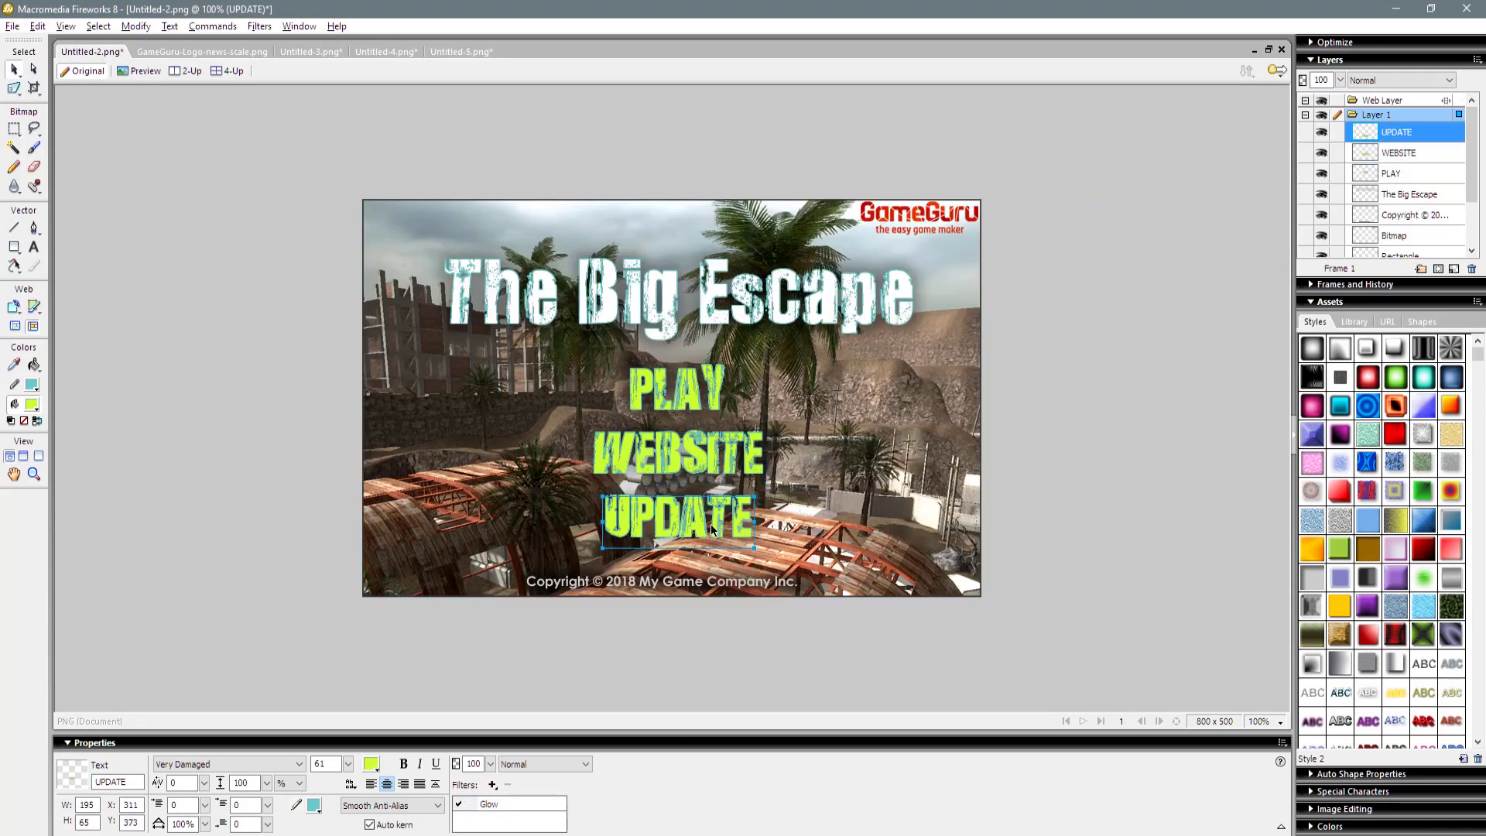
pyautogui.hotkey('ctrl', 'c')
pyautogui.hotkey('ctrl', 'n')
pyautogui.click(769, 524)
pyautogui.hotkey('ctrl', 'v')
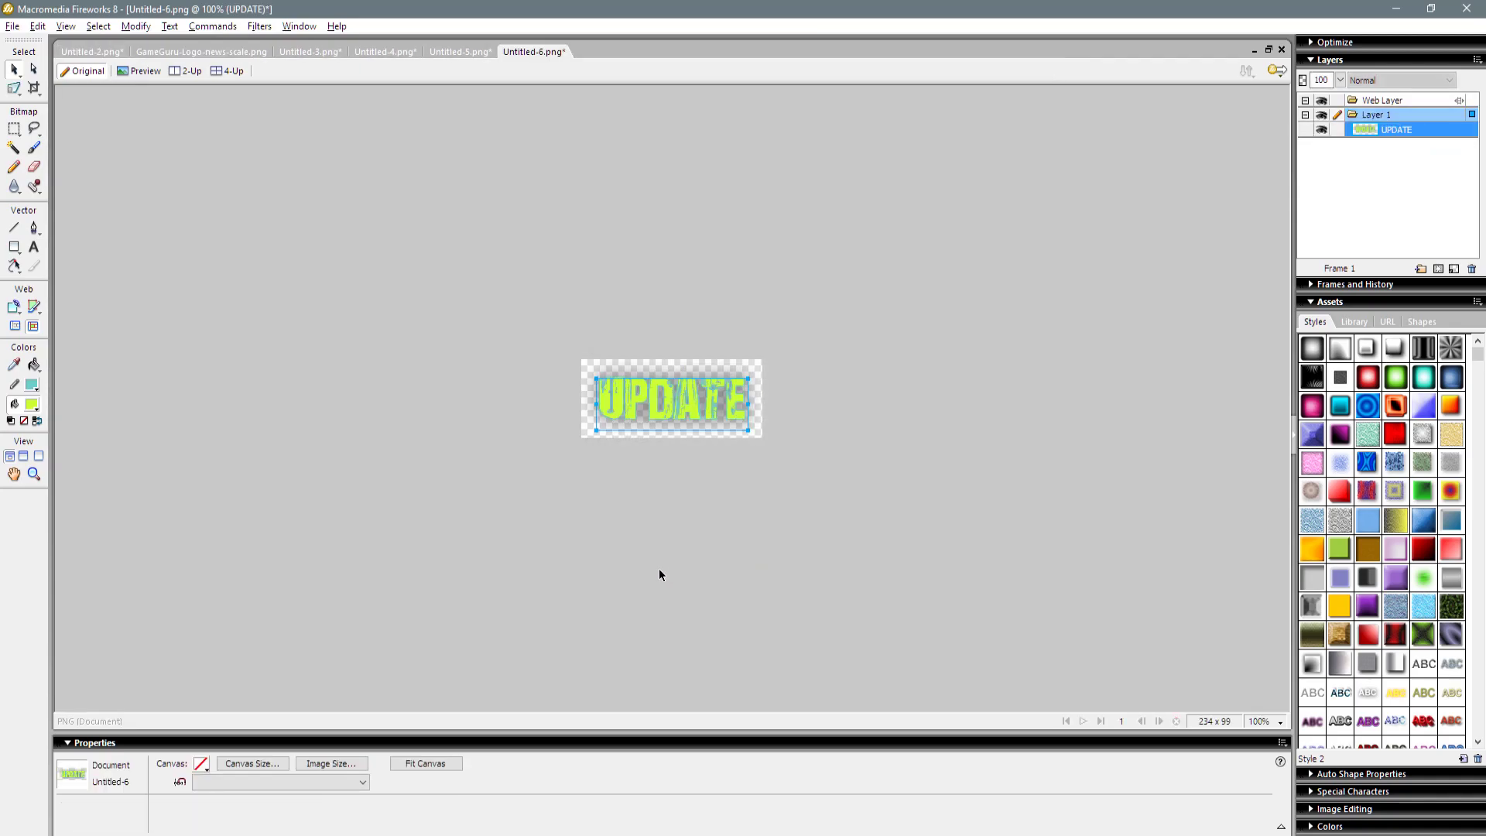
pyautogui.hotkey('ctrl', 'shift', 'x')
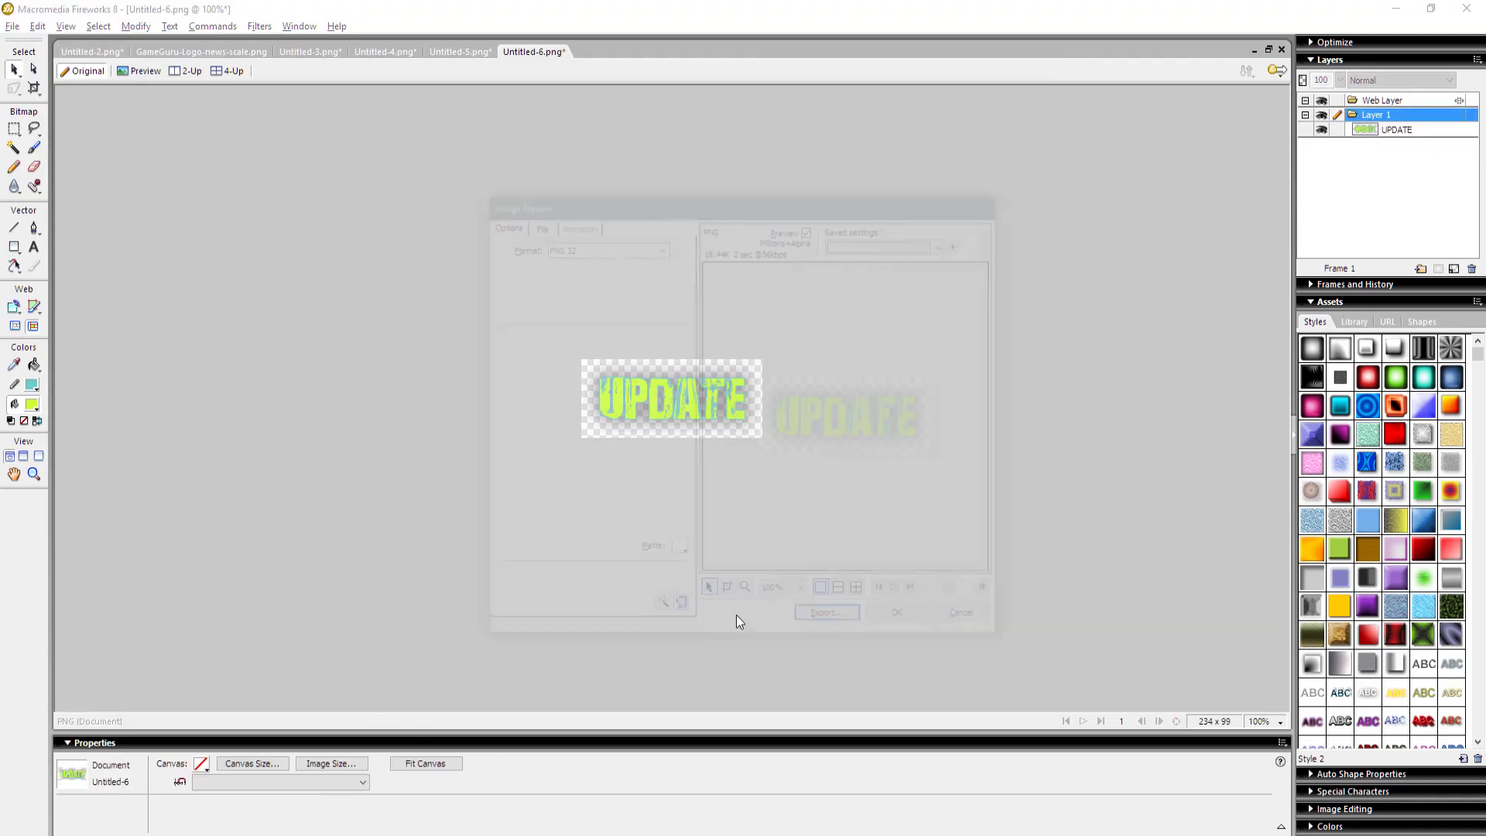
pyautogui.click(822, 624)
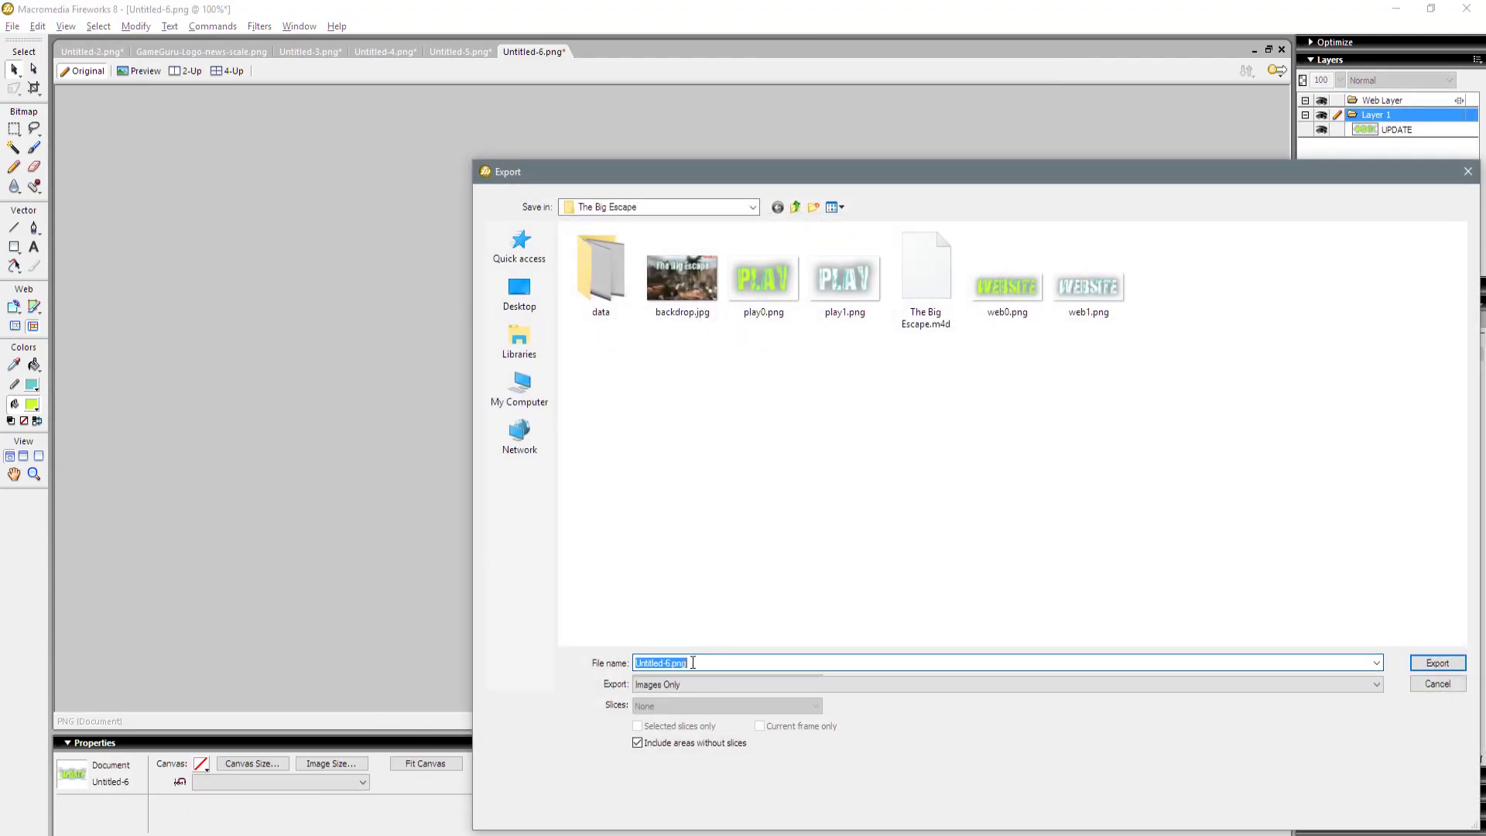
pyautogui.write('update')
pyautogui.press('Return')
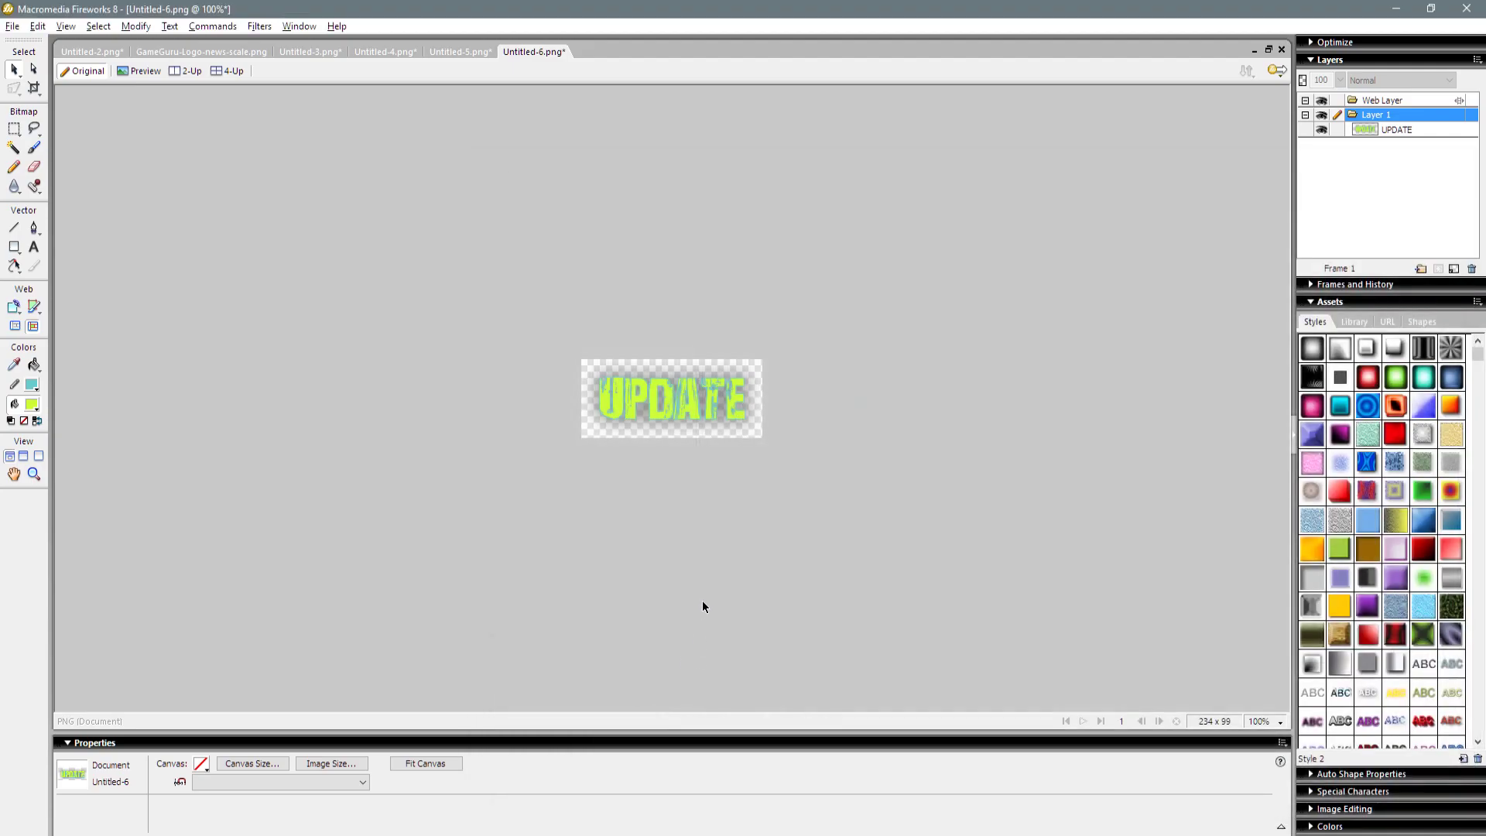
# Make the UPDATE text white and export it again as 'upd0'
pyautogui.click(688, 414)
pyautogui.click(371, 764)
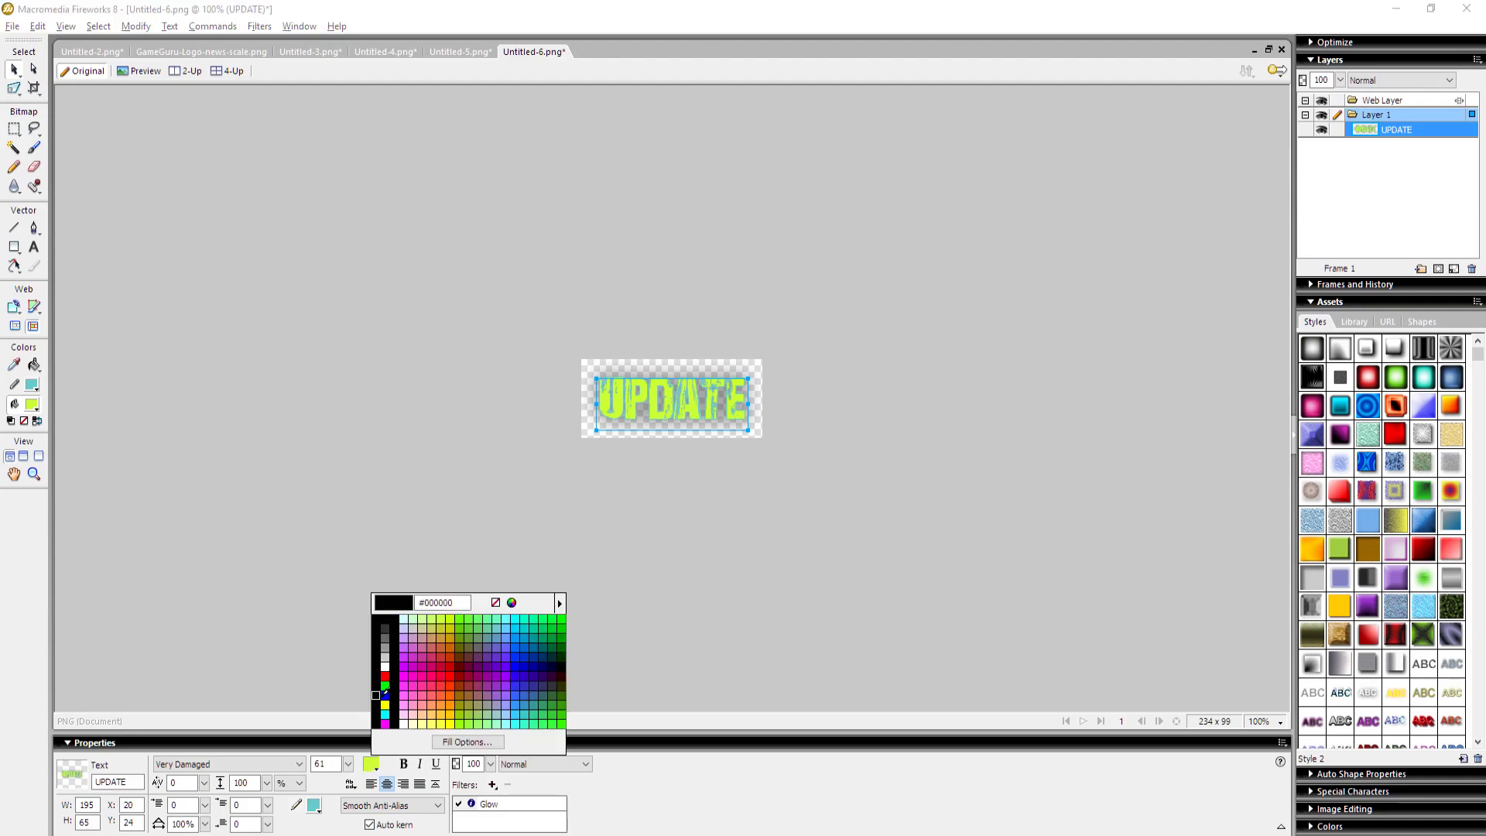
pyautogui.click(386, 666)
pyautogui.hotkey('ctrl', 'shift', 'x')
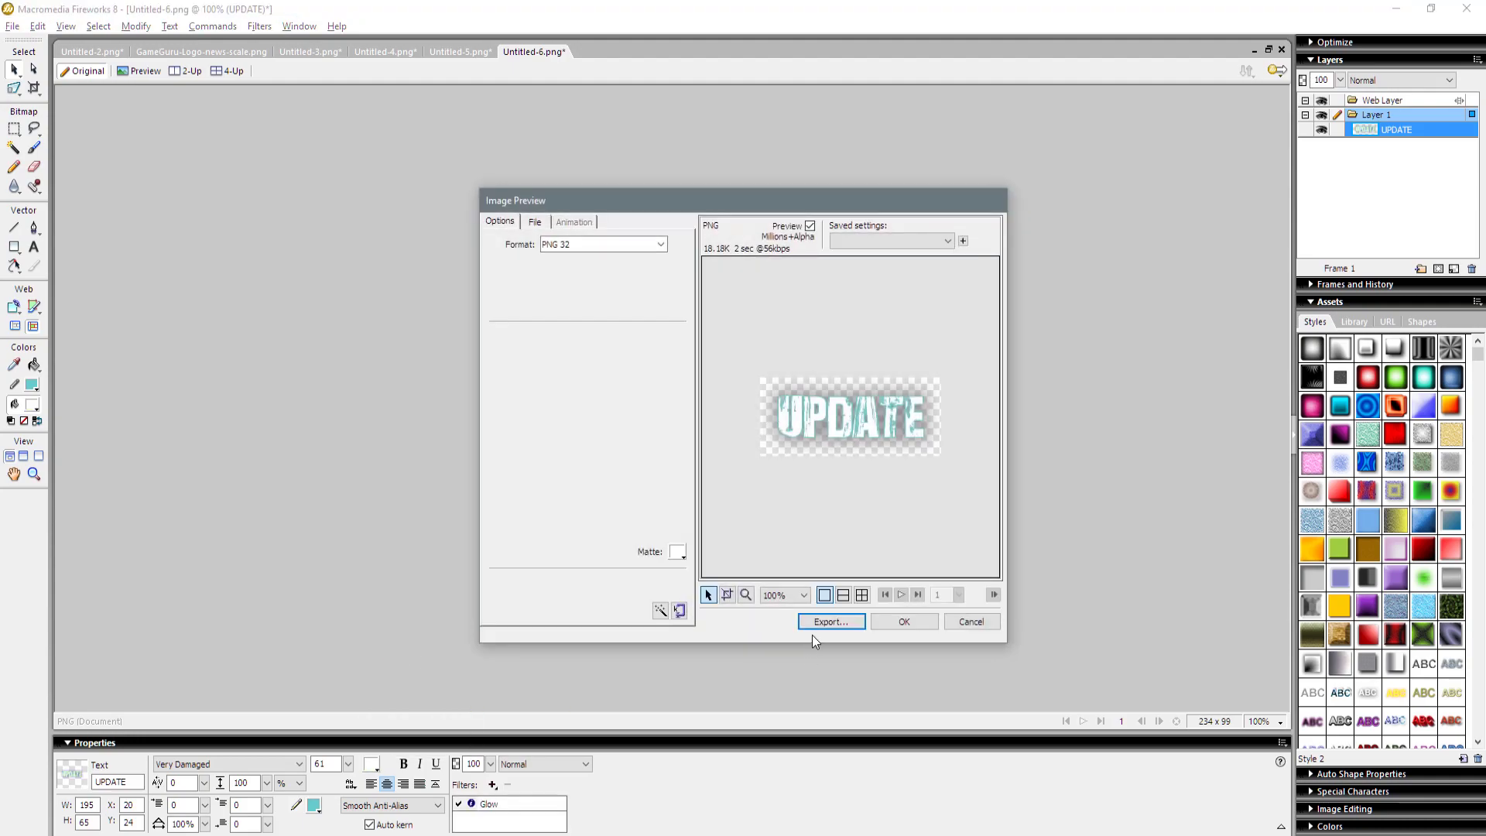
pyautogui.click(801, 621)
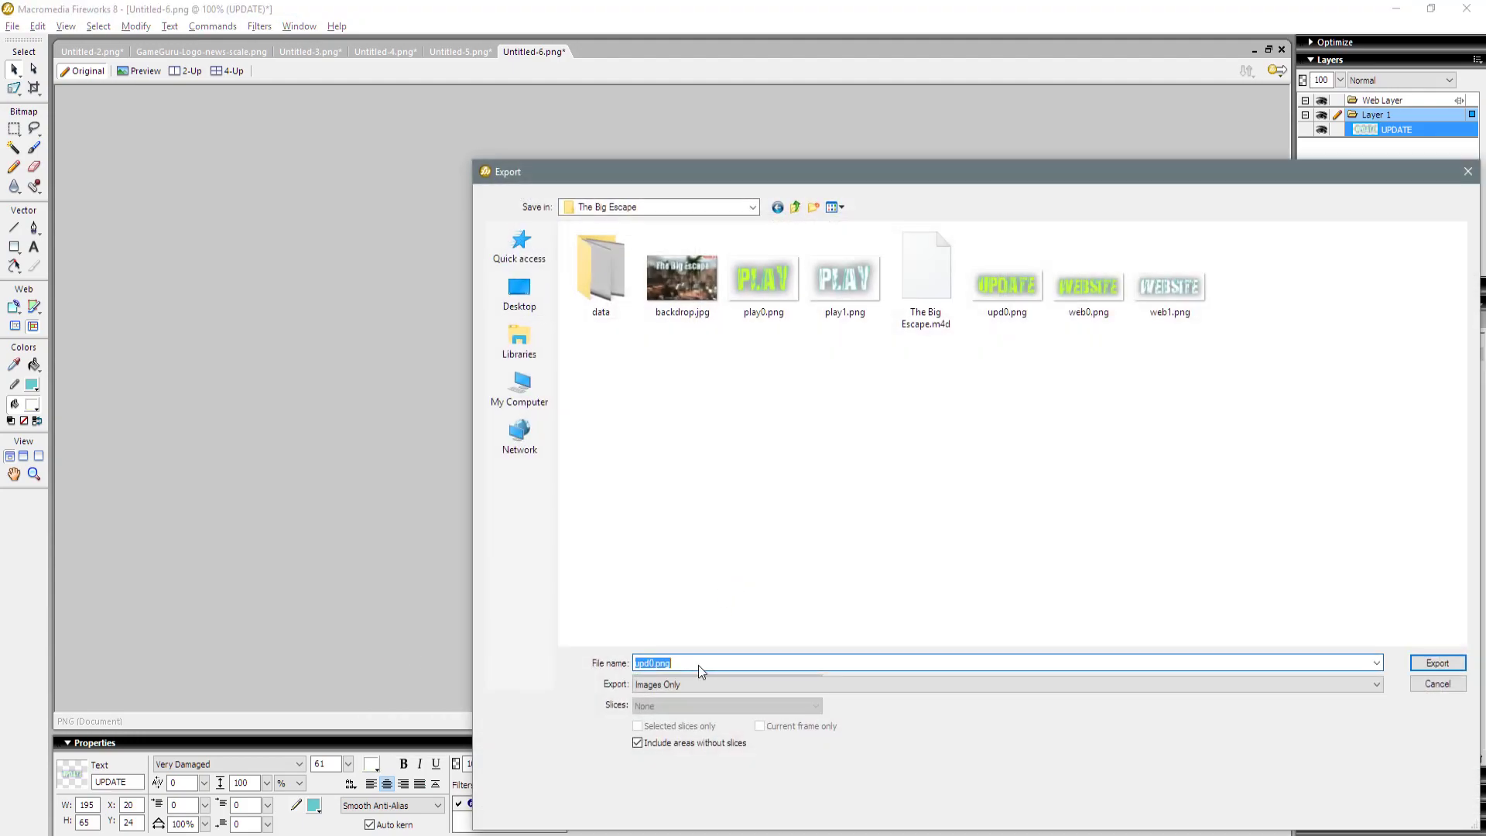
pyautogui.write('upd0')
pyautogui.press('Return')
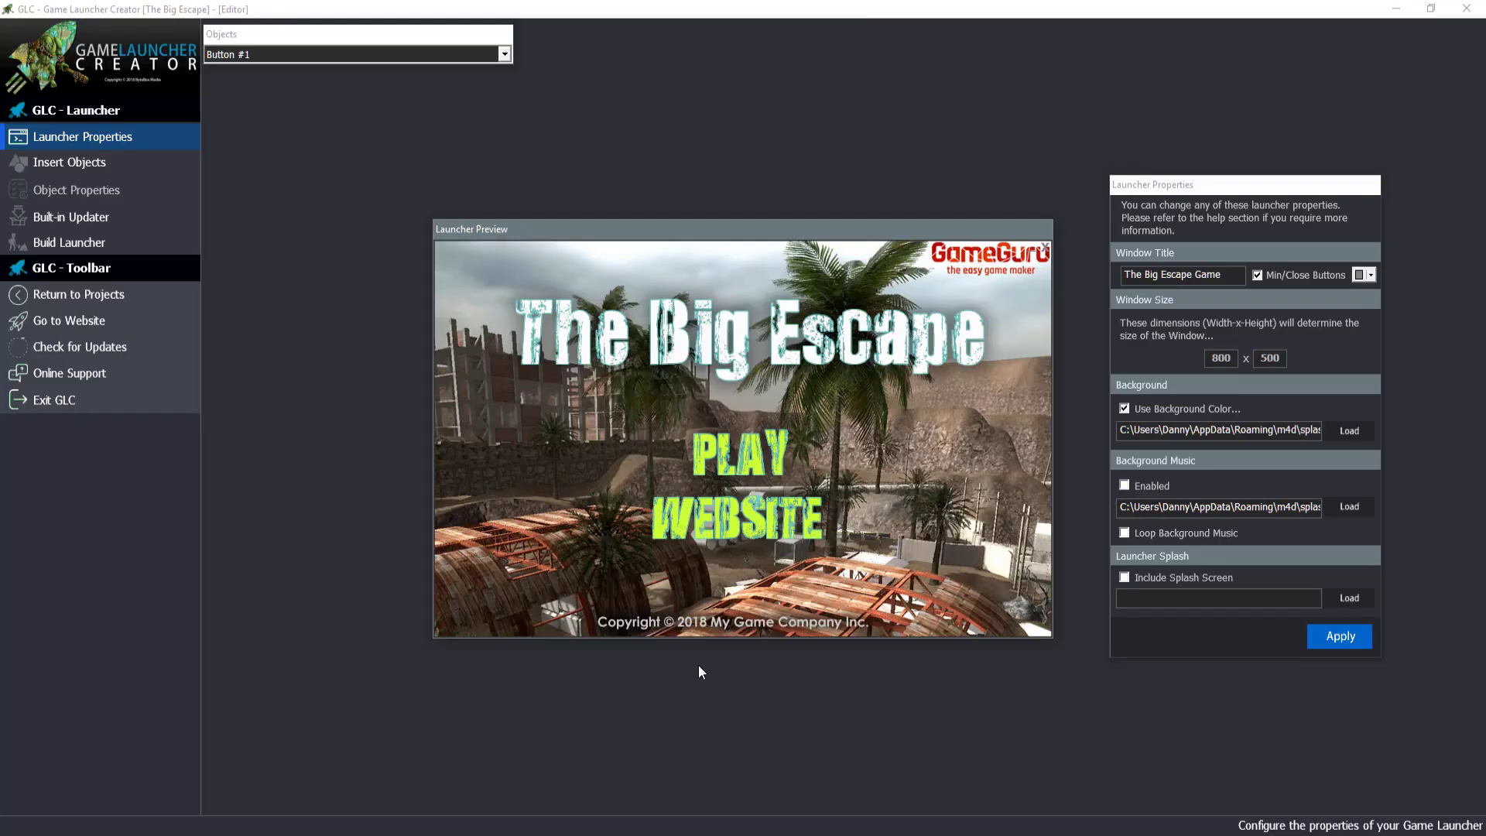
# Add a new button with upd0.png as its normal image and upd1.png as hover
pyautogui.click(81, 160)
pyautogui.click(1214, 453)
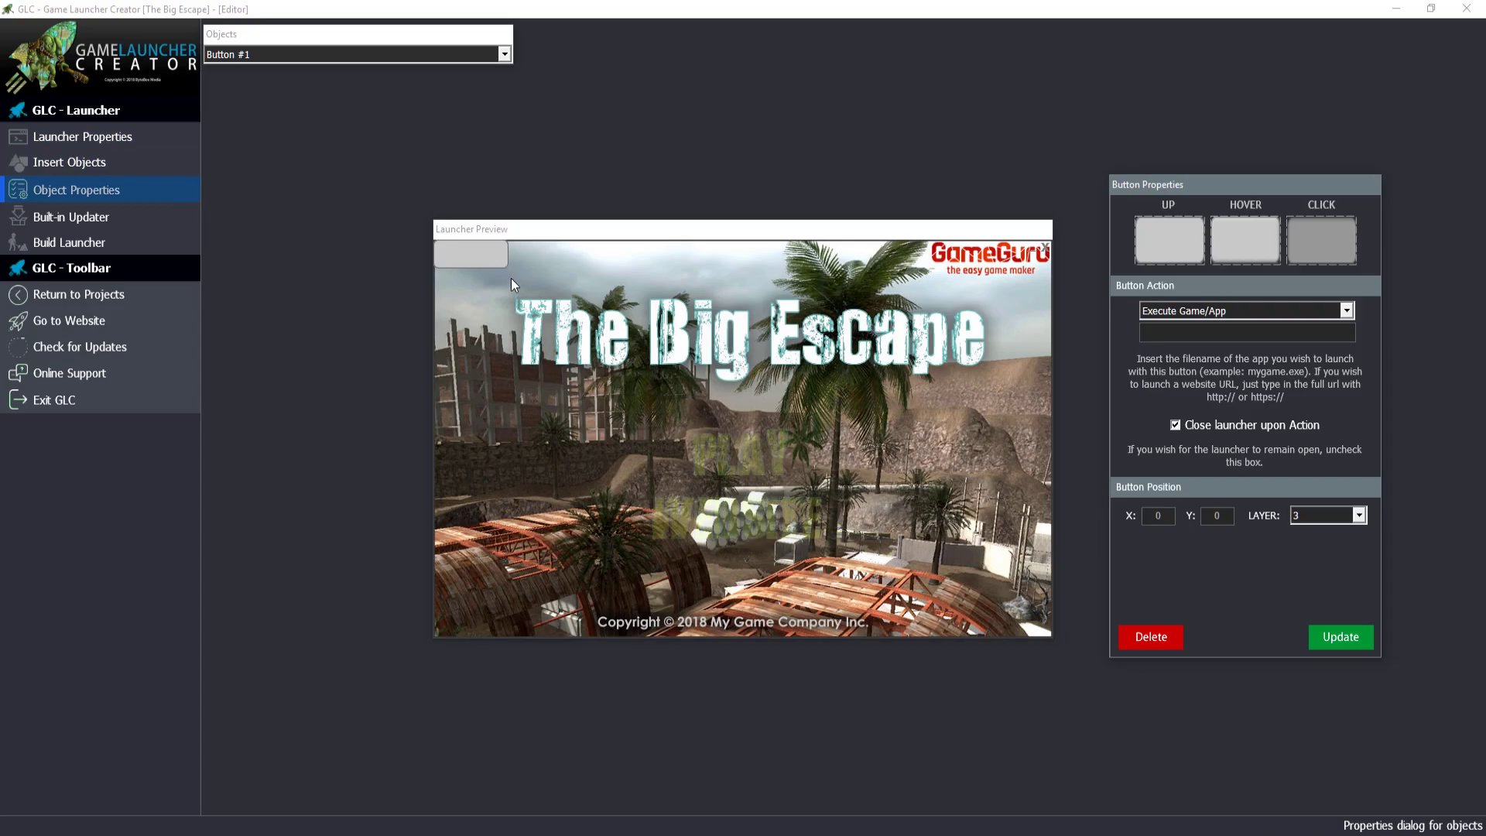
pyautogui.moveTo(492, 256); pyautogui.dragTo(552, 526)
pyautogui.click(1201, 243)
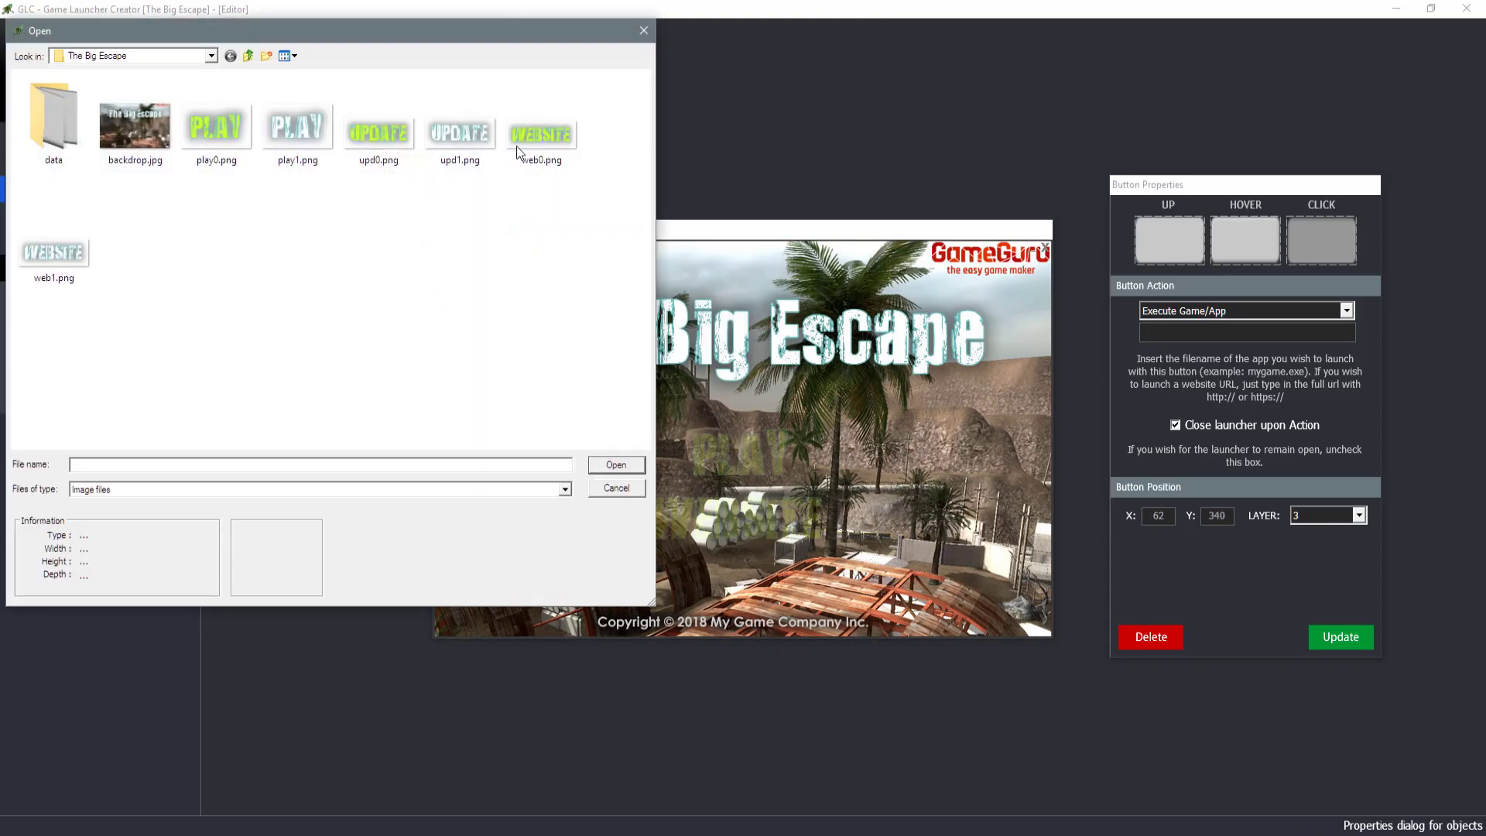
pyautogui.doubleClick(401, 132)
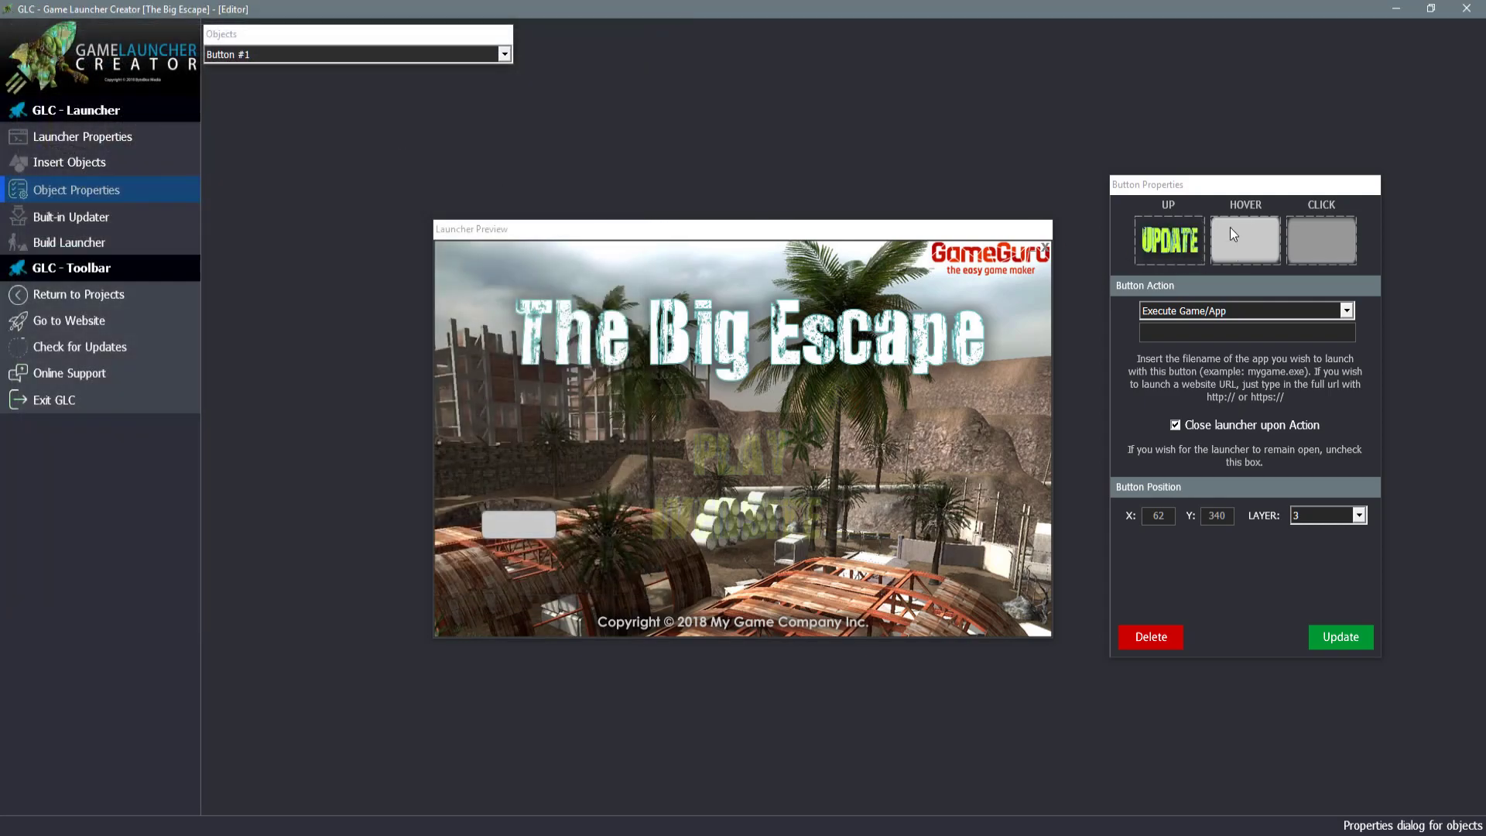
pyautogui.click(1243, 241)
pyautogui.doubleClick(473, 144)
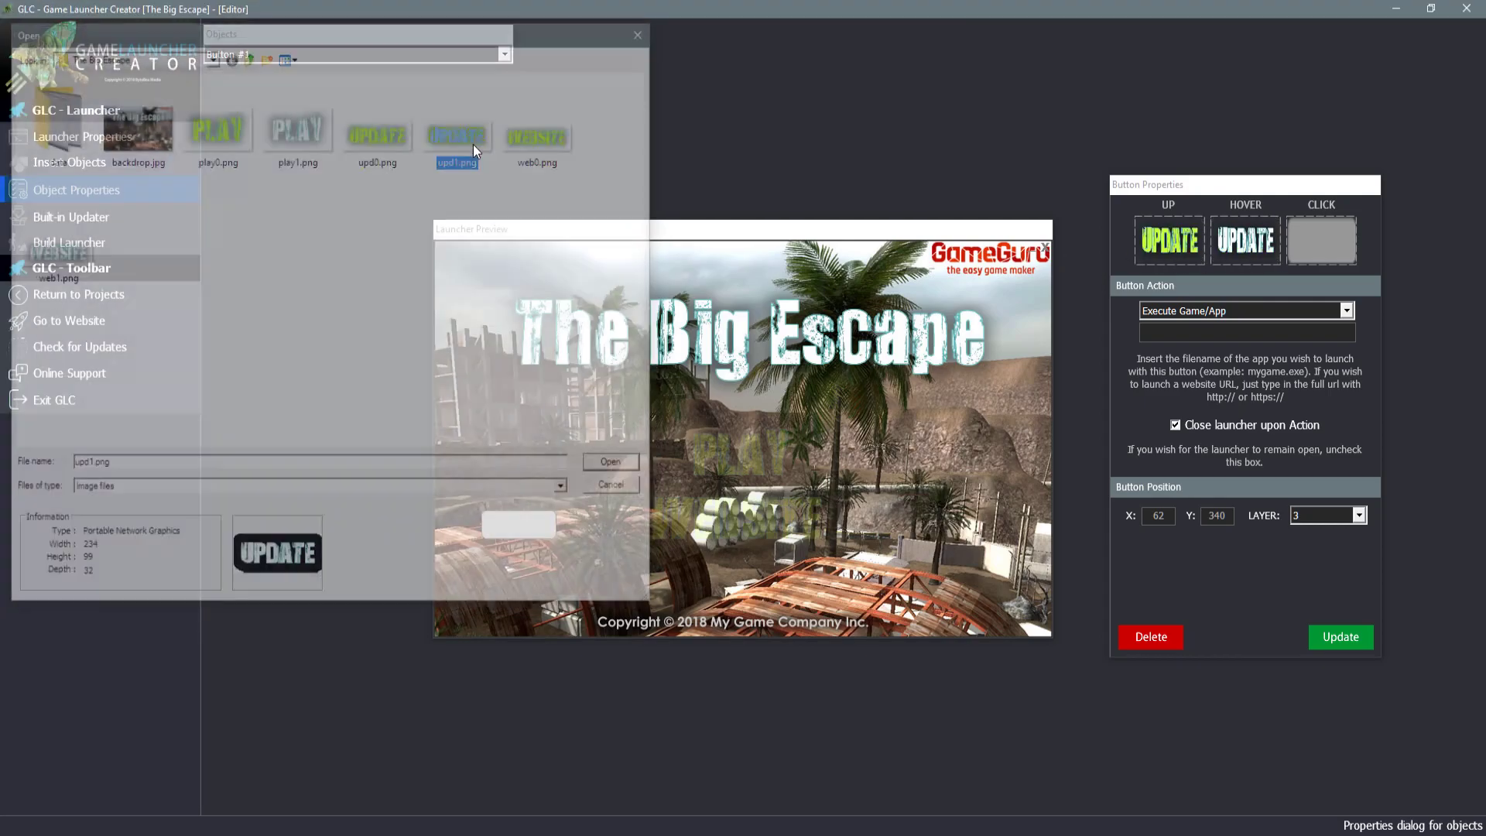
pyautogui.click(1336, 636)
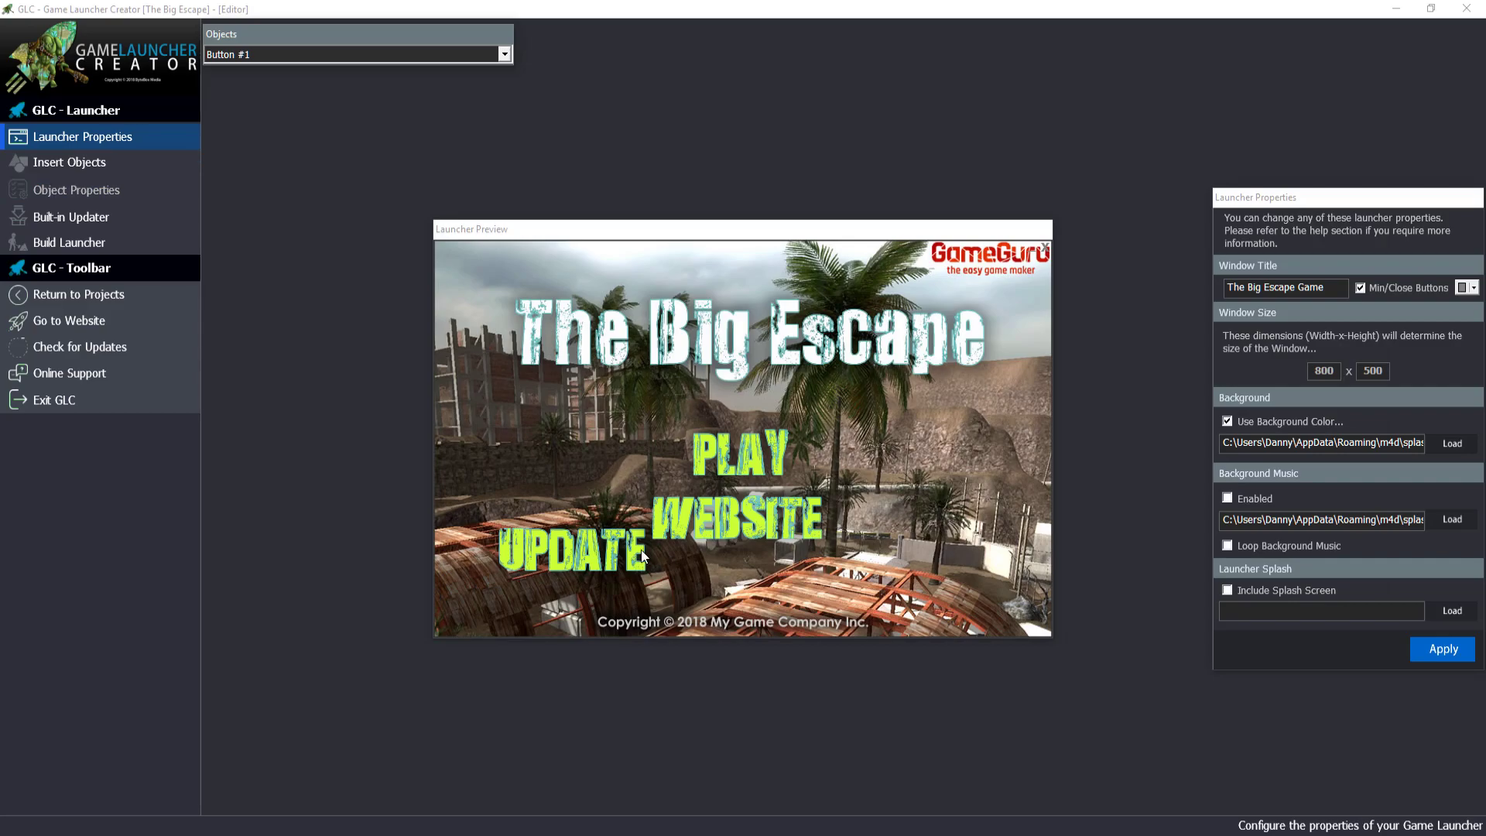
# Position the UPDATE button directly under the WEBSITE button
pyautogui.moveTo(641, 549)
pyautogui.mouseDown()
pyautogui.moveTo(724, 560)
pyautogui.moveTo(635, 554)
pyautogui.mouseUp()
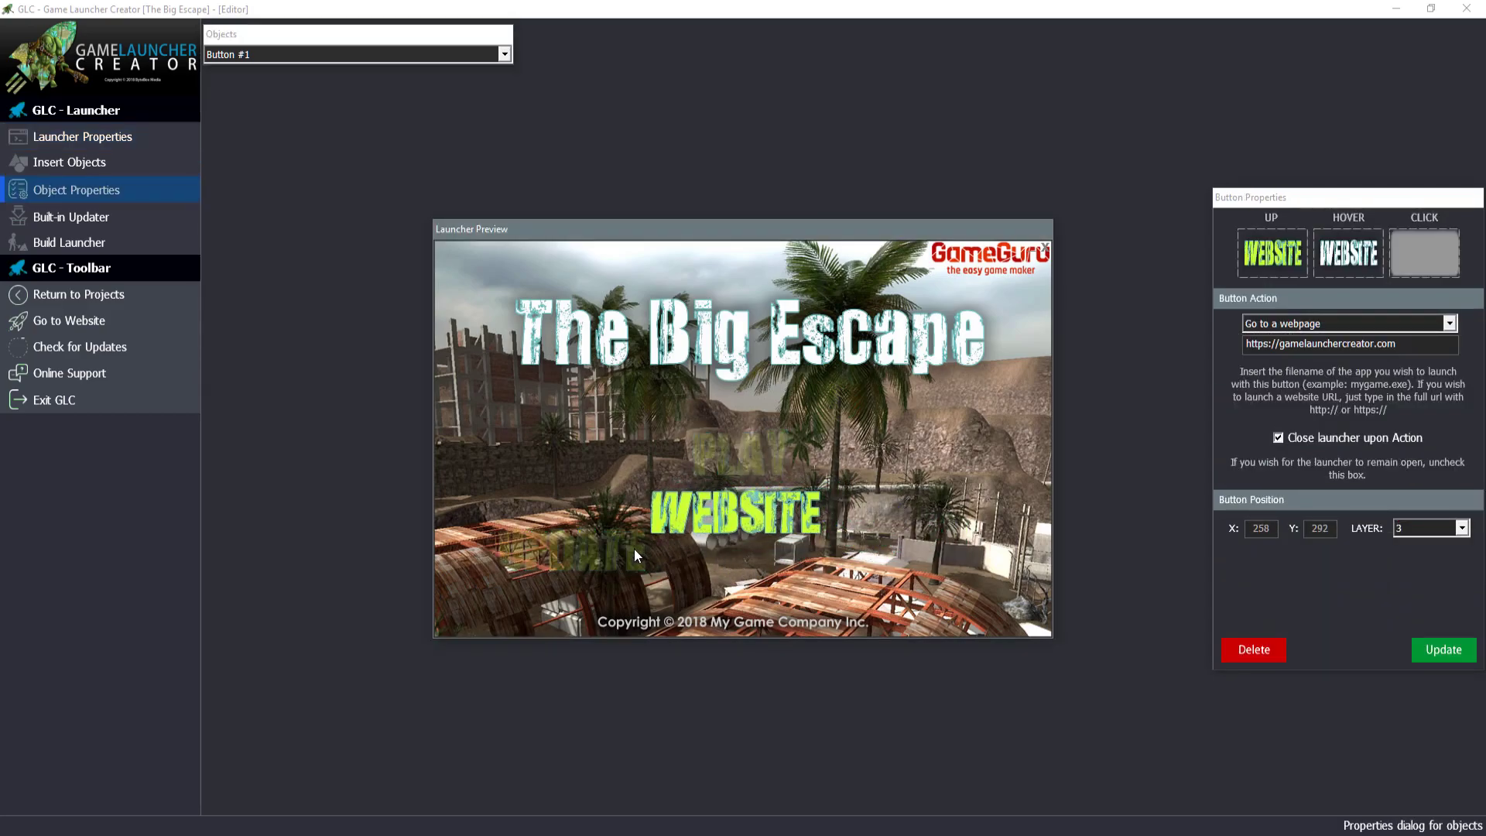
pyautogui.click(559, 458)
pyautogui.moveTo(540, 555); pyautogui.dragTo(702, 562)
pyautogui.click(579, 519)
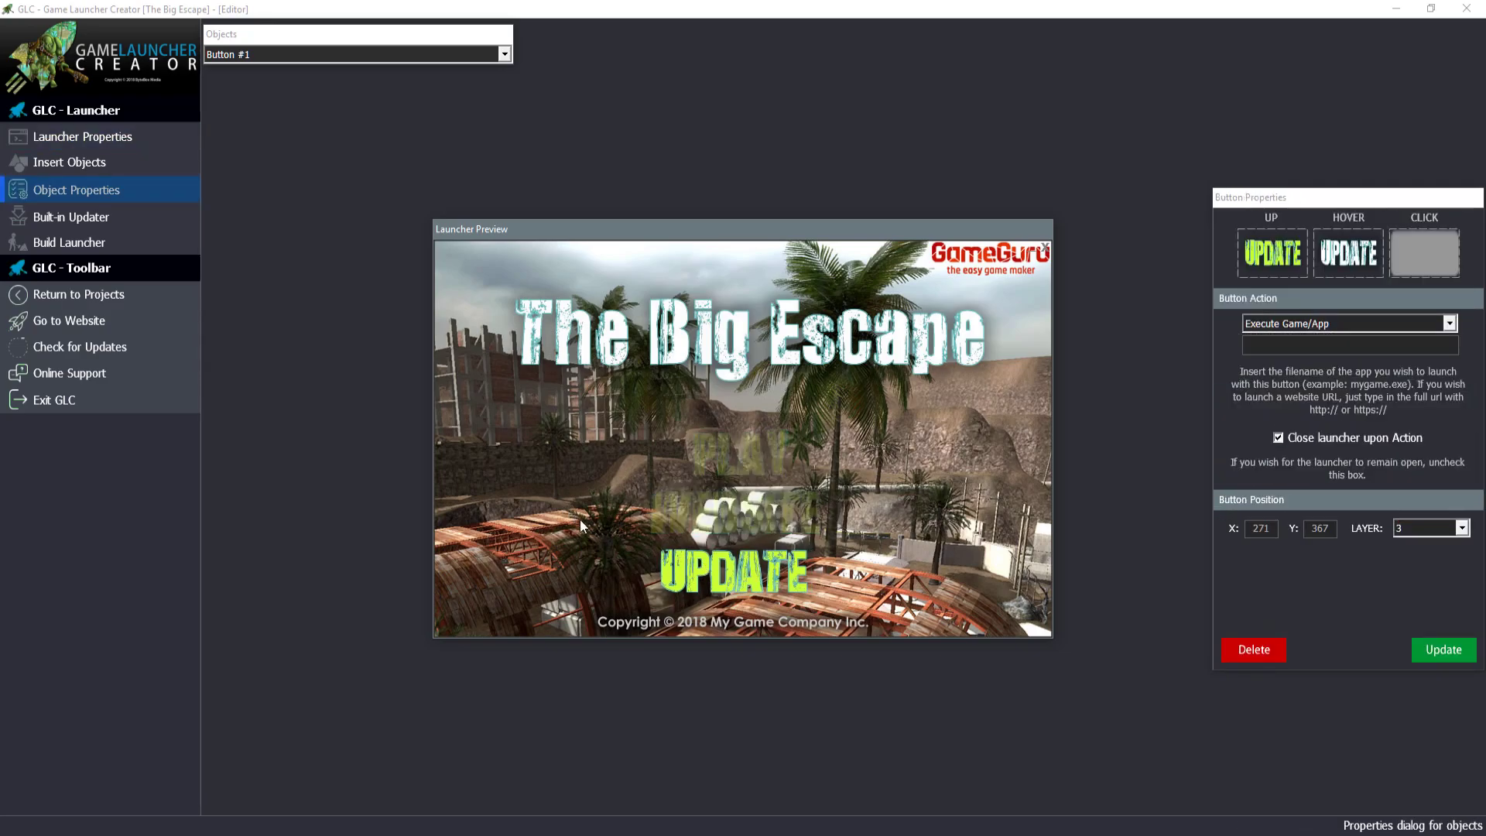
pyautogui.click(579, 518)
# Set the UPDATE button's action to Check for Updates and apply it
pyautogui.click(753, 564)
pyautogui.moveTo(1322, 202); pyautogui.dragTo(1228, 198)
pyautogui.click(1252, 322)
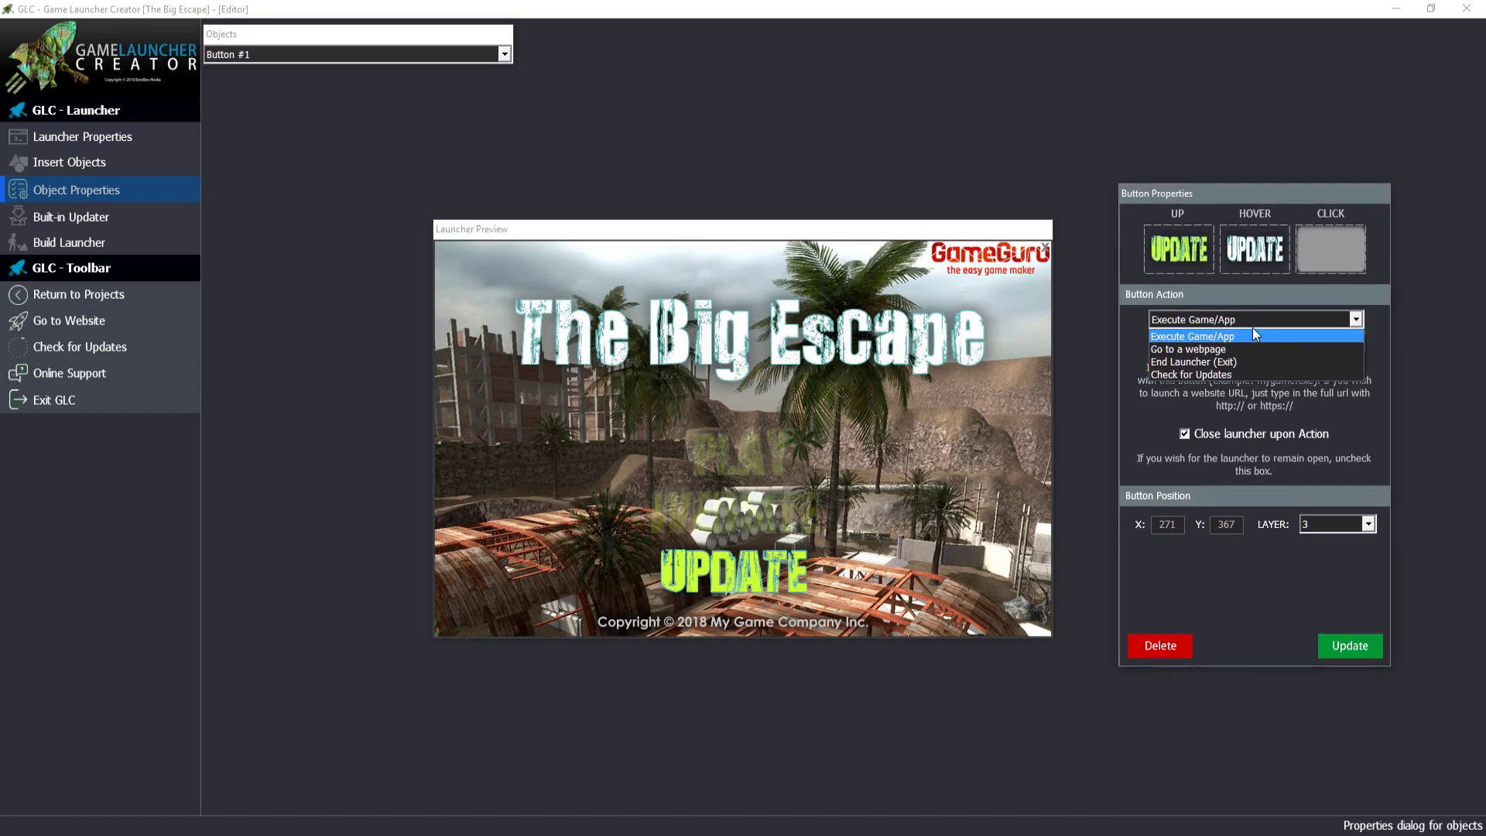
pyautogui.click(1240, 375)
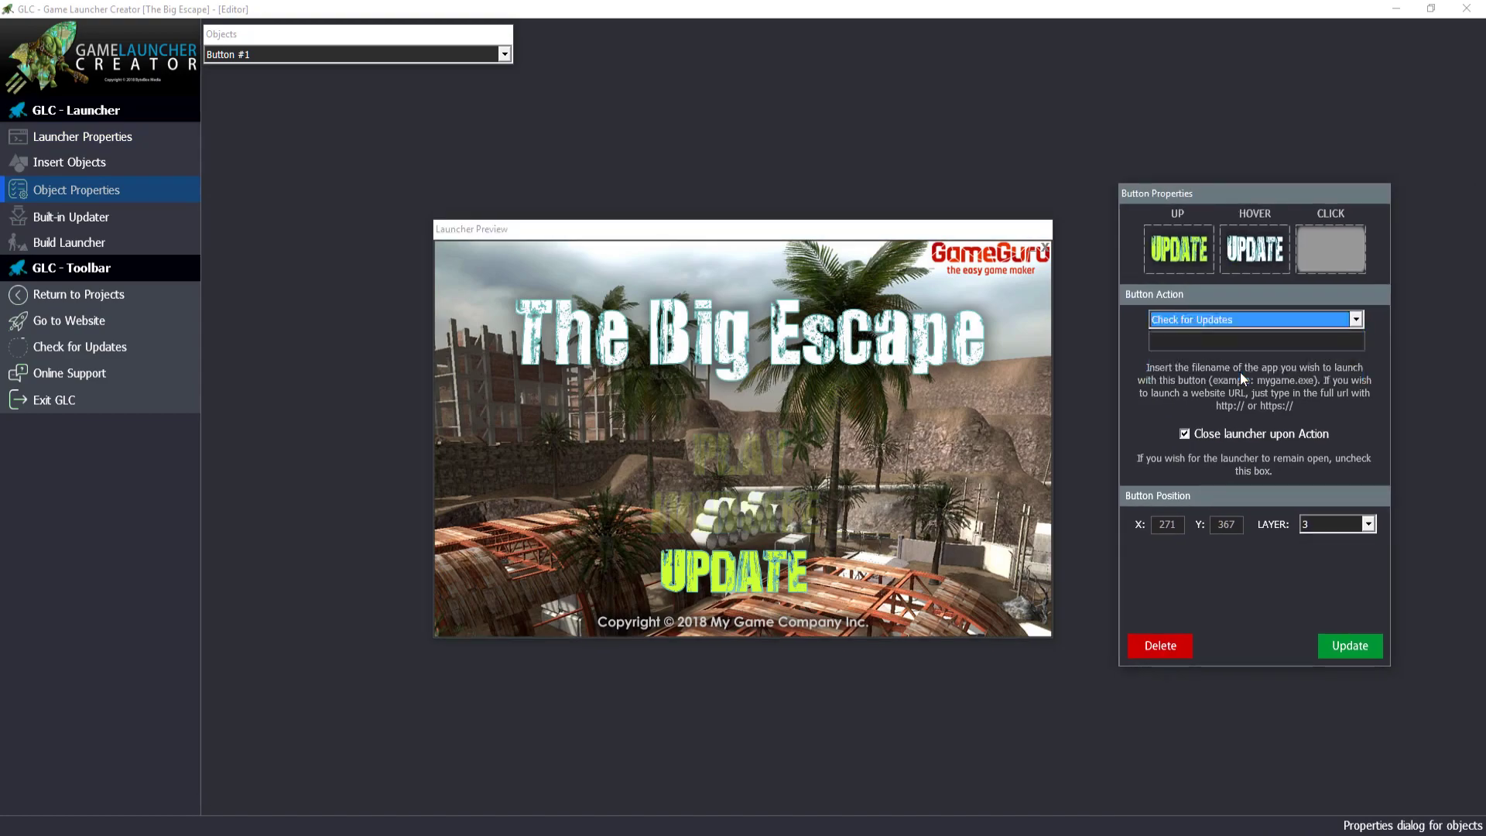
pyautogui.click(1217, 341)
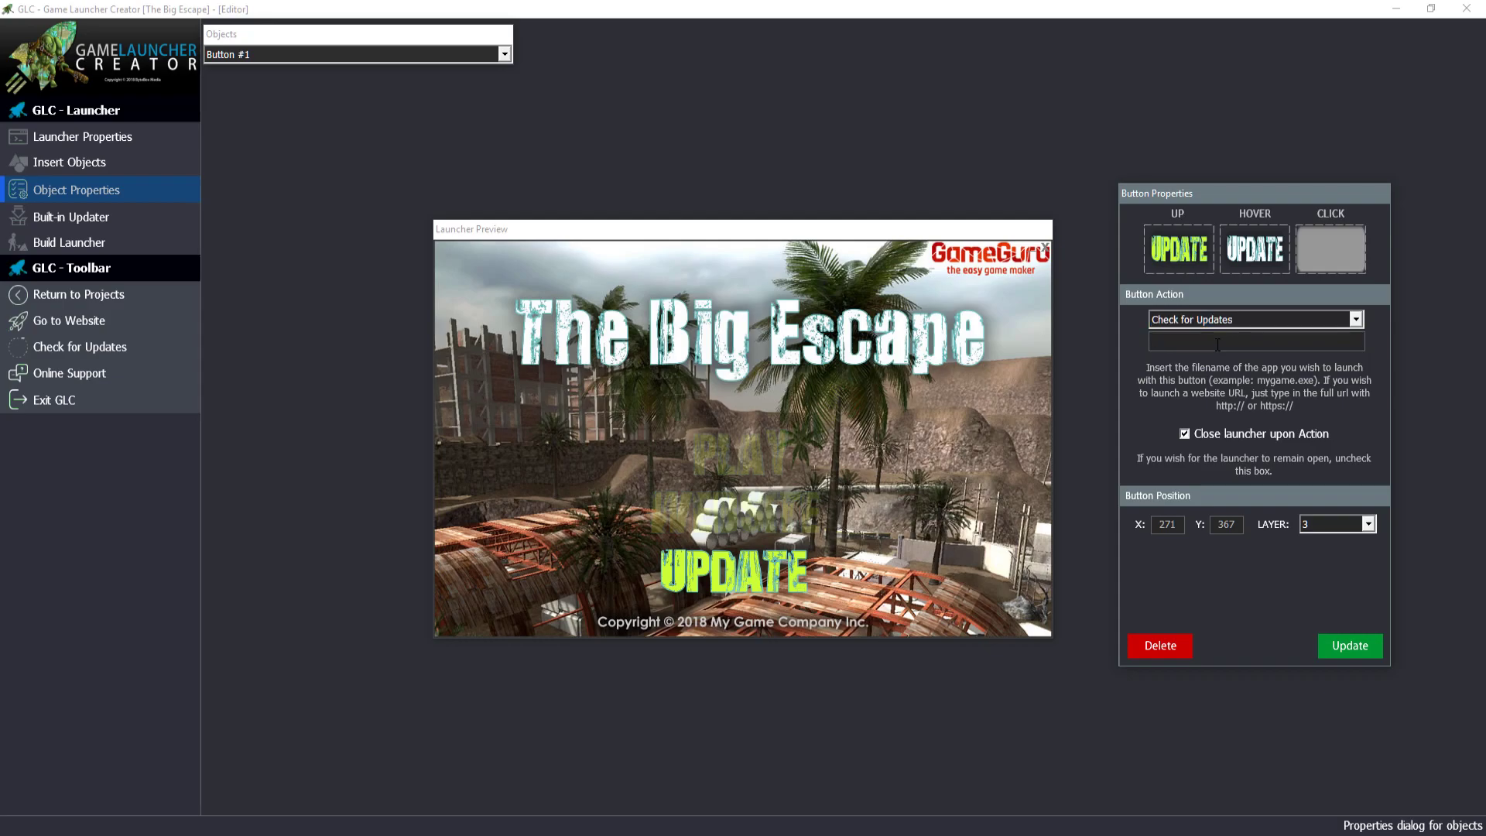
pyautogui.click(1330, 644)
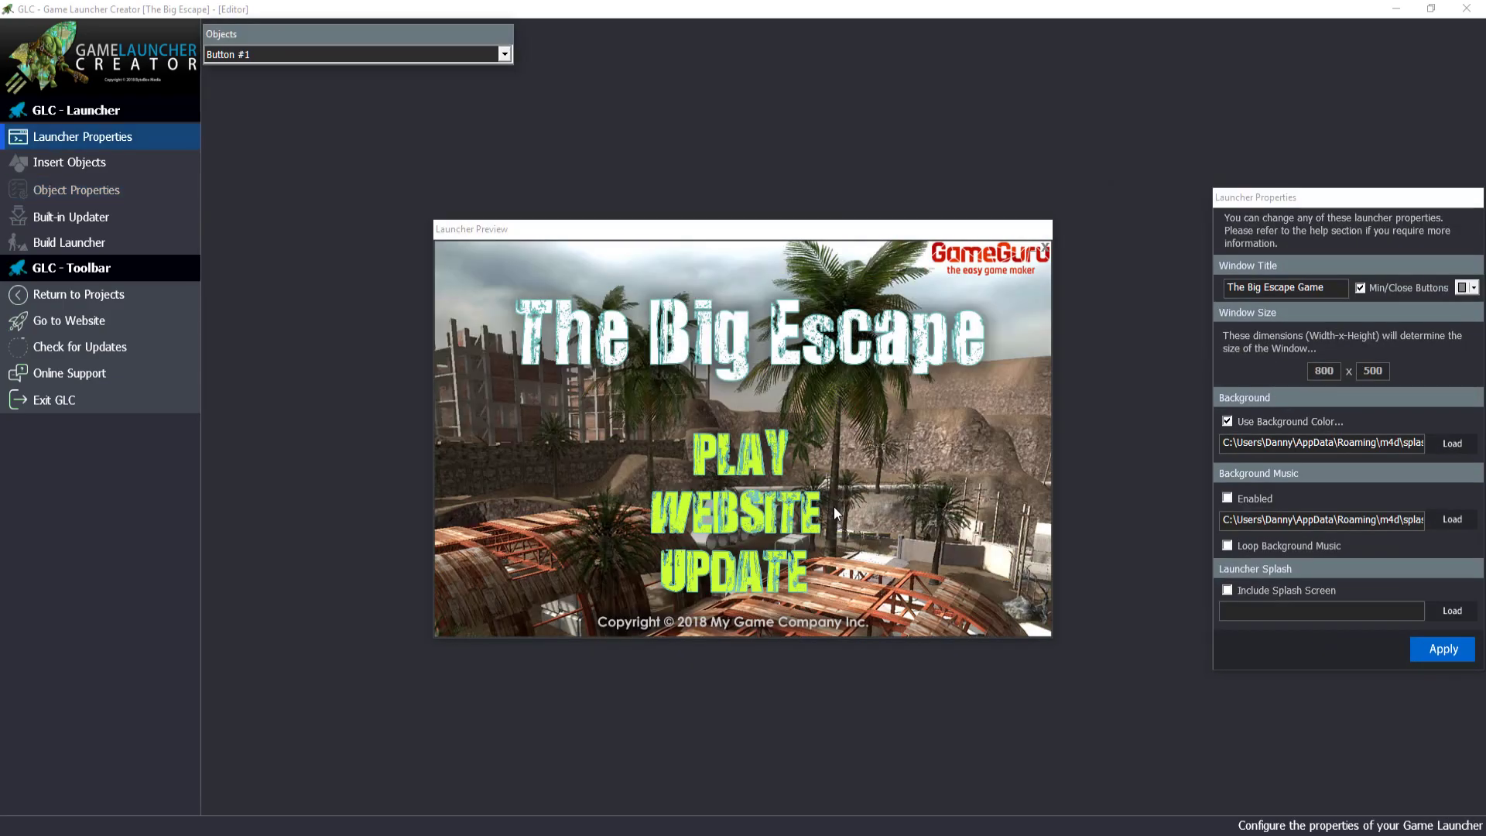